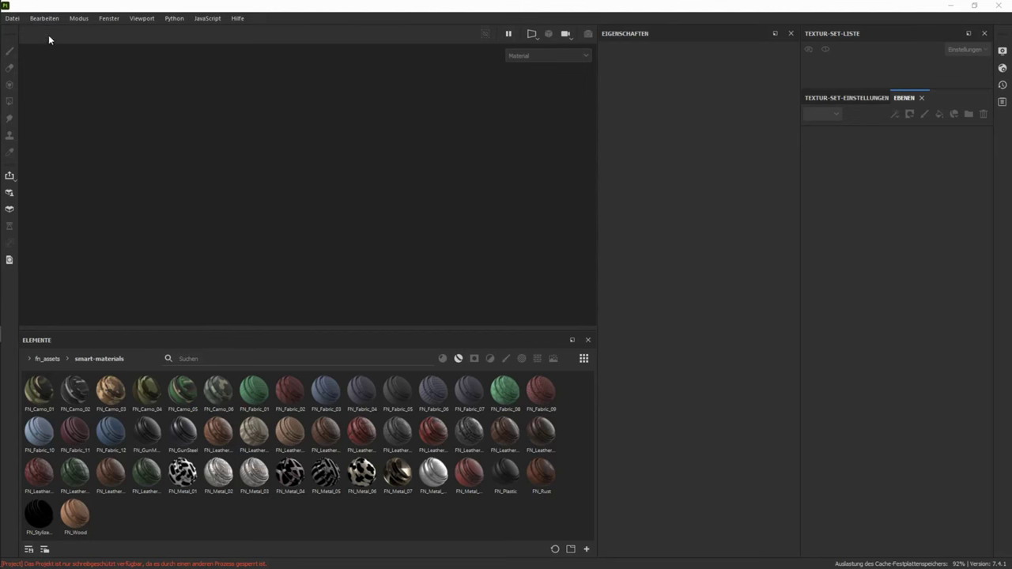
# - Review the library locations listed in the application settings, including the path of fn_assets
pyautogui.click(44, 18)
pyautogui.click(53, 63)
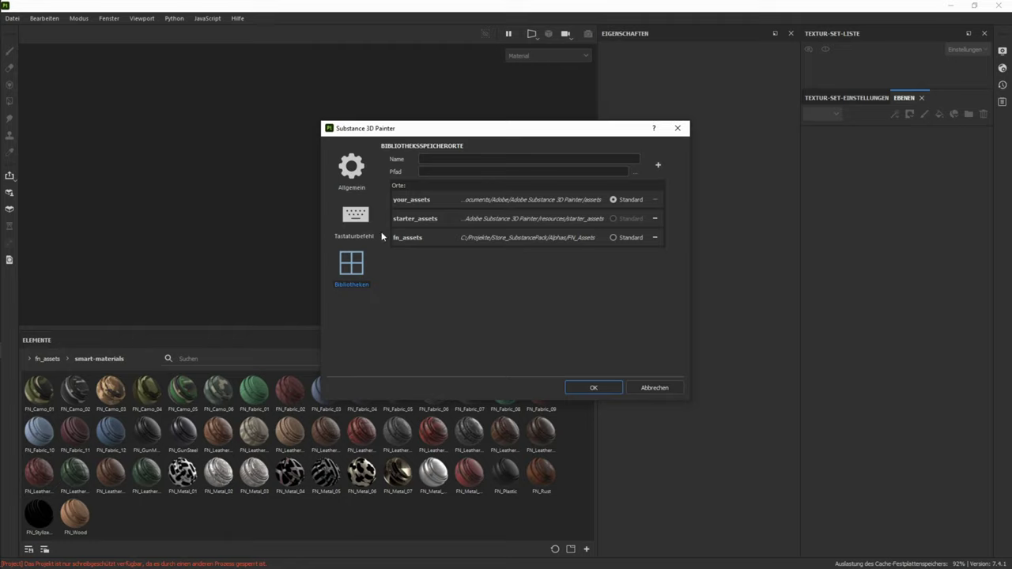
pyautogui.click(600, 390)
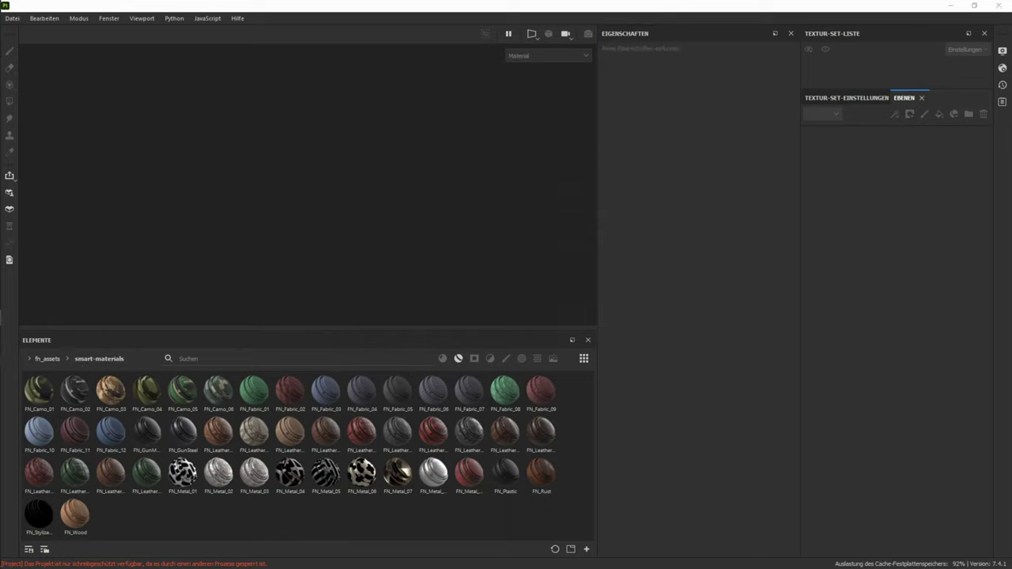
# - Open the sample project TilingMaterial_flat.spp and show its plane in the 3D view
pyautogui.click(11, 18)
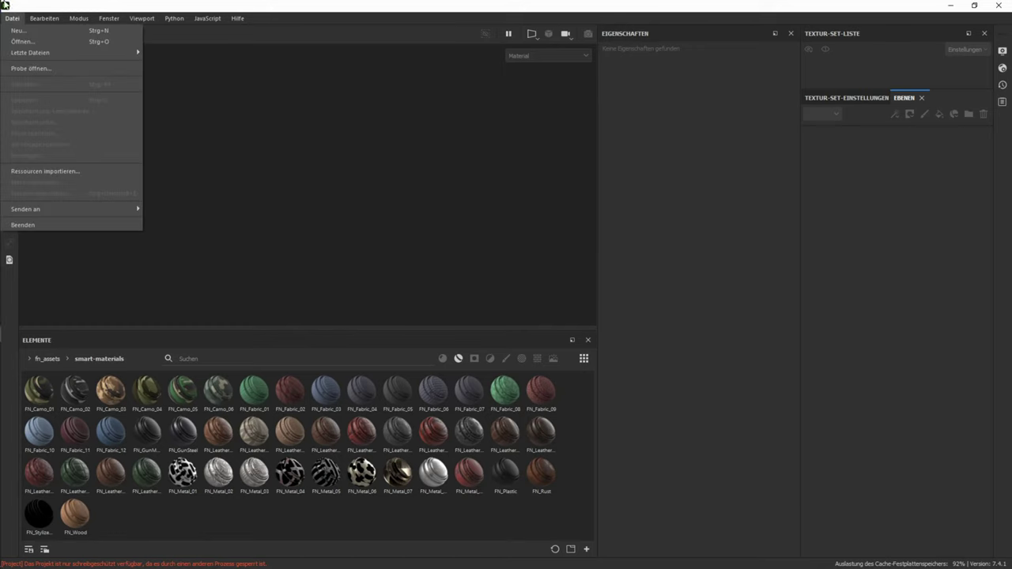
pyautogui.click(30, 68)
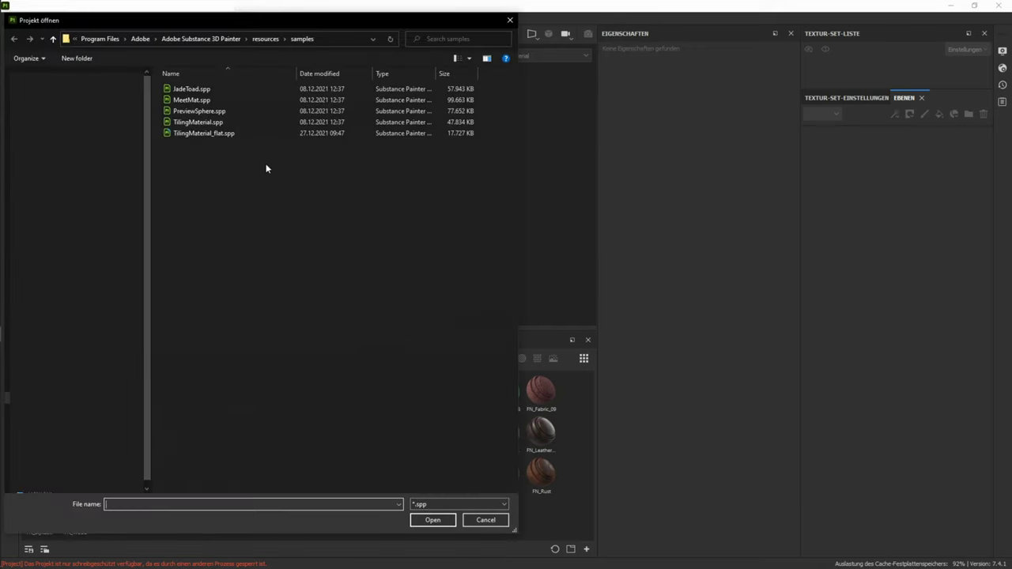
pyautogui.doubleClick(208, 135)
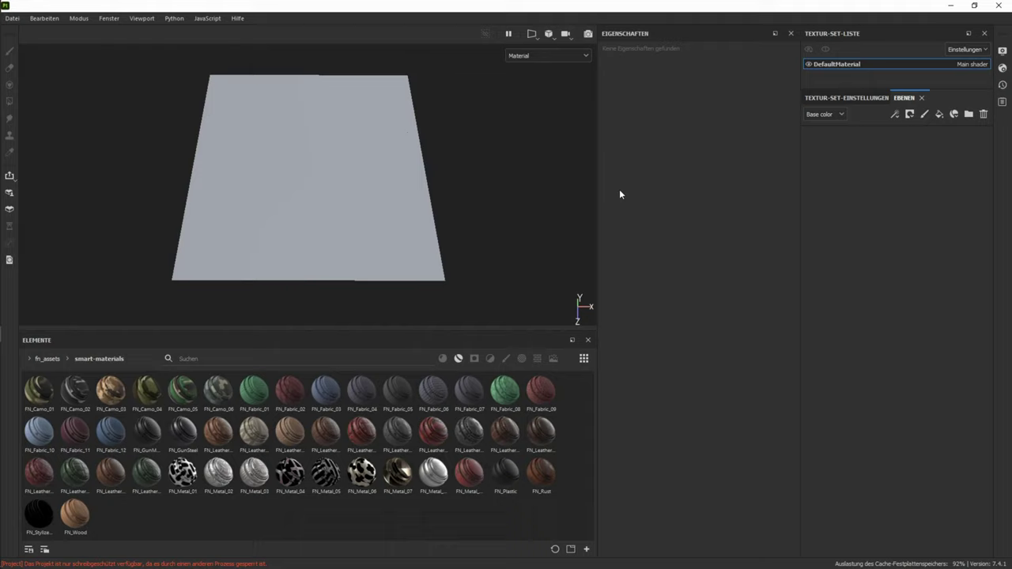
pyautogui.keyDown('alt'); pyautogui.moveTo(367, 235); pyautogui.dragTo(375, 255); pyautogui.keyUp('alt')
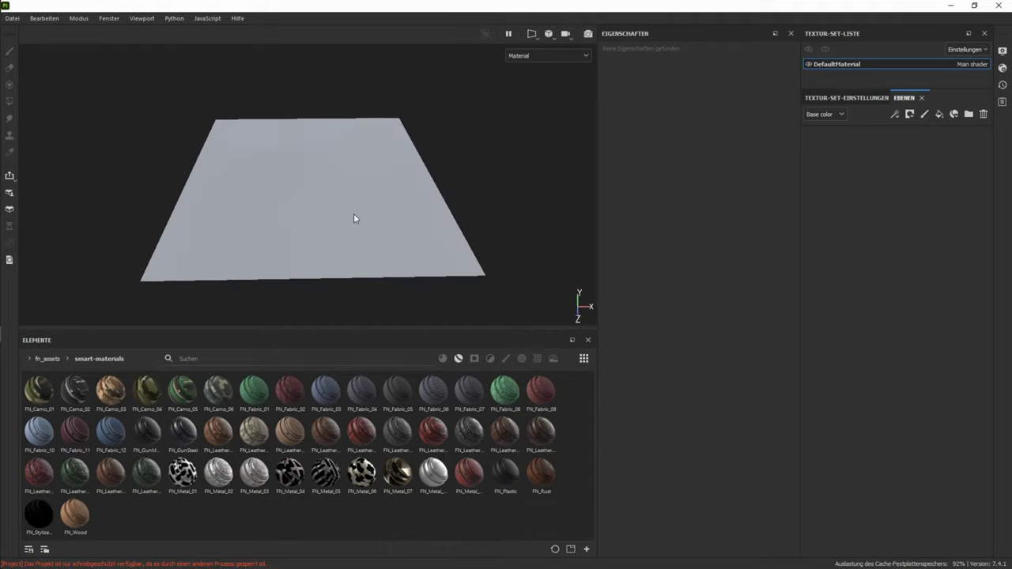
pyautogui.press('F3')
pyautogui.press('F2')
pyautogui.scroll(1, 467, 215)
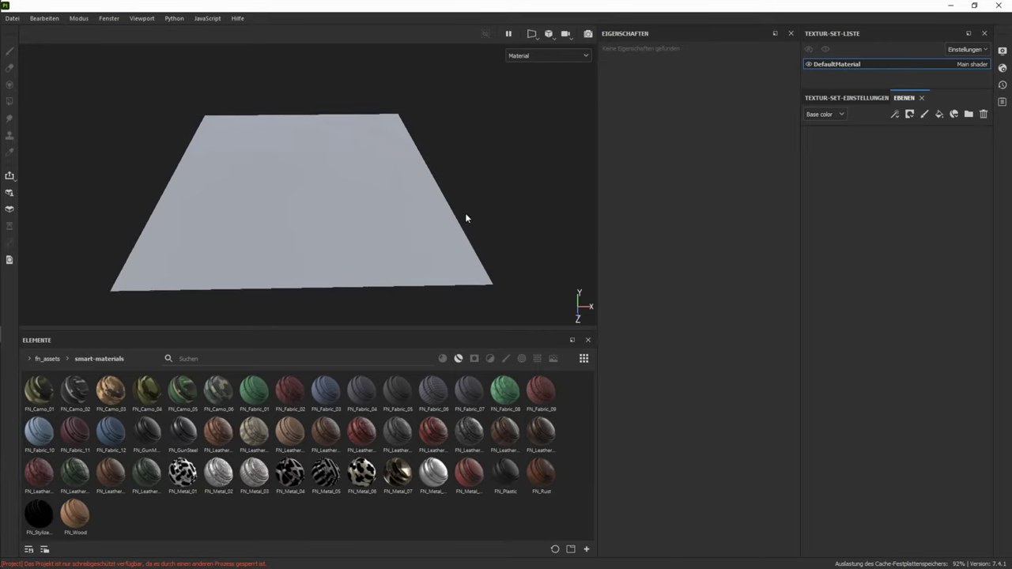
# - In the shader settings, set the tessellation subdivision count to 32 and change the displacement scale
pyautogui.click(1003, 68)
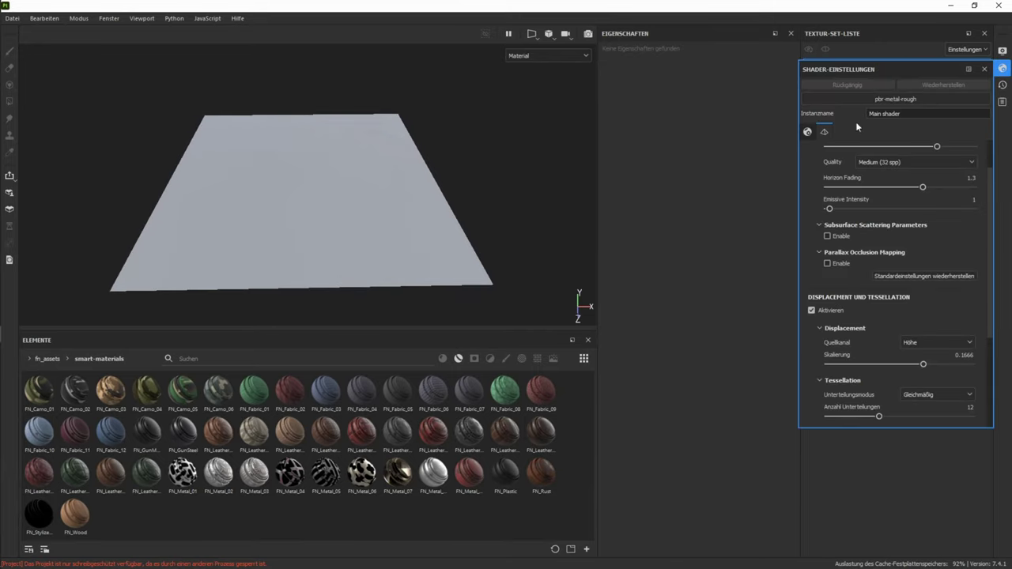
pyautogui.scroll(-3, 897, 336)
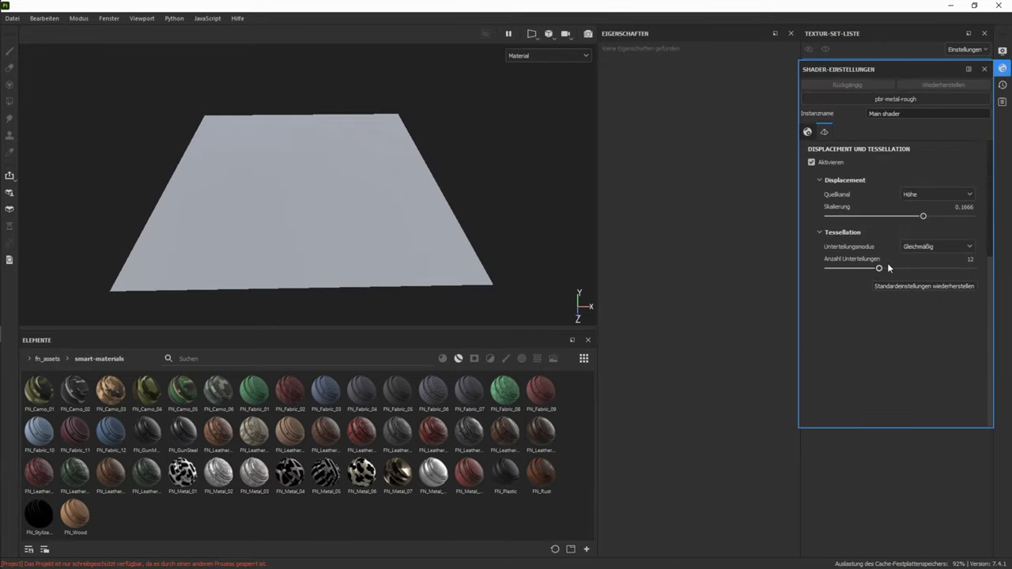
pyautogui.moveTo(887, 267); pyautogui.dragTo(974, 268)
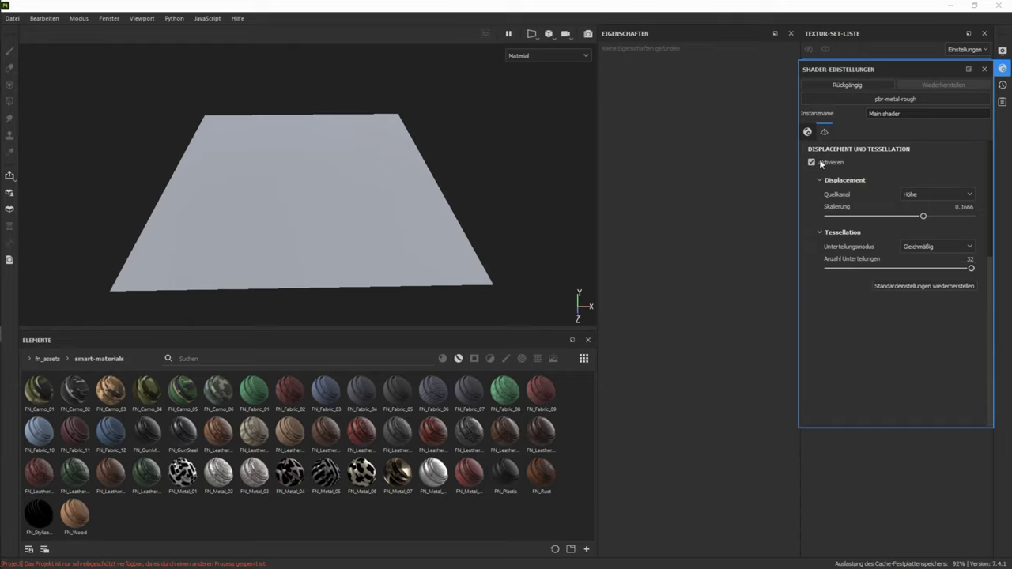
pyautogui.moveTo(960, 208); pyautogui.dragTo(989, 214)
pyautogui.press('BackSpace')
pyautogui.write('1')
pyautogui.click(965, 361)
pyautogui.click(1001, 70)
# - Apply the FN_Camo_01 smart material to the plane and inspect the knitted surface up close
pyautogui.moveTo(39, 390); pyautogui.dragTo(257, 168)
pyautogui.keyDown('alt'); pyautogui.moveTo(265, 169); pyautogui.dragTo(415, 245, button='right'); pyautogui.keyUp('alt')
pyautogui.keyDown('alt'); pyautogui.moveTo(415, 245); pyautogui.dragTo(423, 221); pyautogui.keyUp('alt')
pyautogui.keyDown('alt'); pyautogui.moveTo(422, 221); pyautogui.dragTo(425, 201, button='right'); pyautogui.keyUp('alt')
pyautogui.keyDown('alt'); pyautogui.moveTo(426, 200); pyautogui.dragTo(436, 195); pyautogui.keyUp('alt')
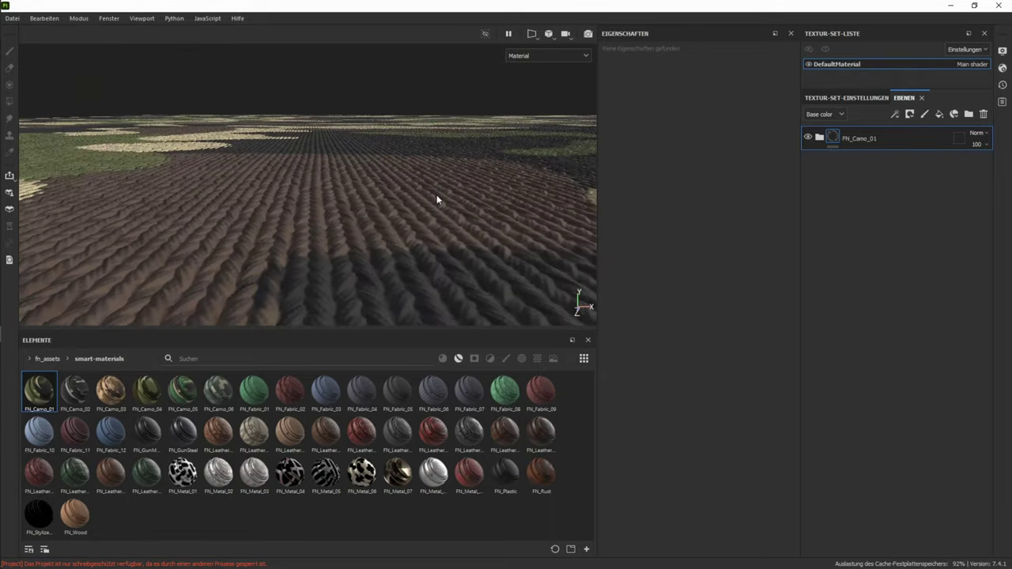
pyautogui.keyDown('alt'); pyautogui.moveTo(403, 275); pyautogui.dragTo(435, 325); pyautogui.keyUp('alt')
pyautogui.keyDown('alt'); pyautogui.moveTo(62, 123); pyautogui.dragTo(345, 187); pyautogui.keyUp('alt')
# - Select the FabricBase fill layer in FN_Camo_01's Mask folder and show the Tile_fabric textures of fn_assets
pyautogui.click(820, 138)
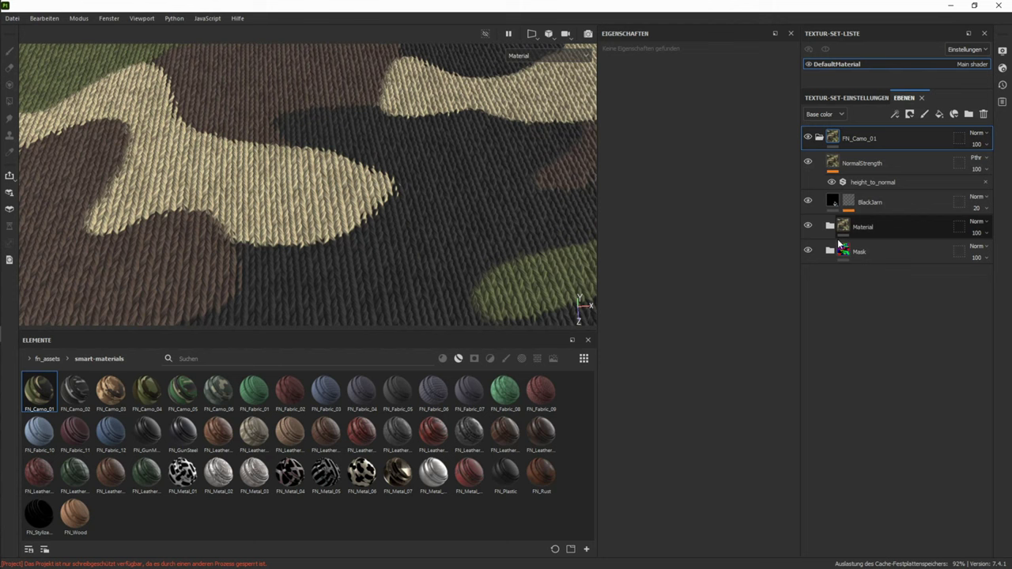
pyautogui.click(830, 252)
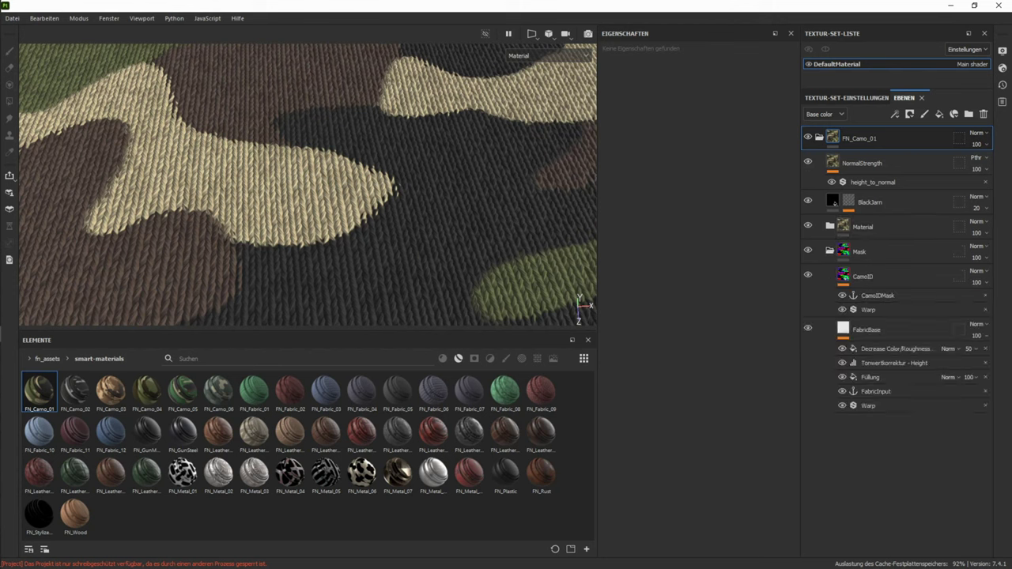
pyautogui.click(840, 333)
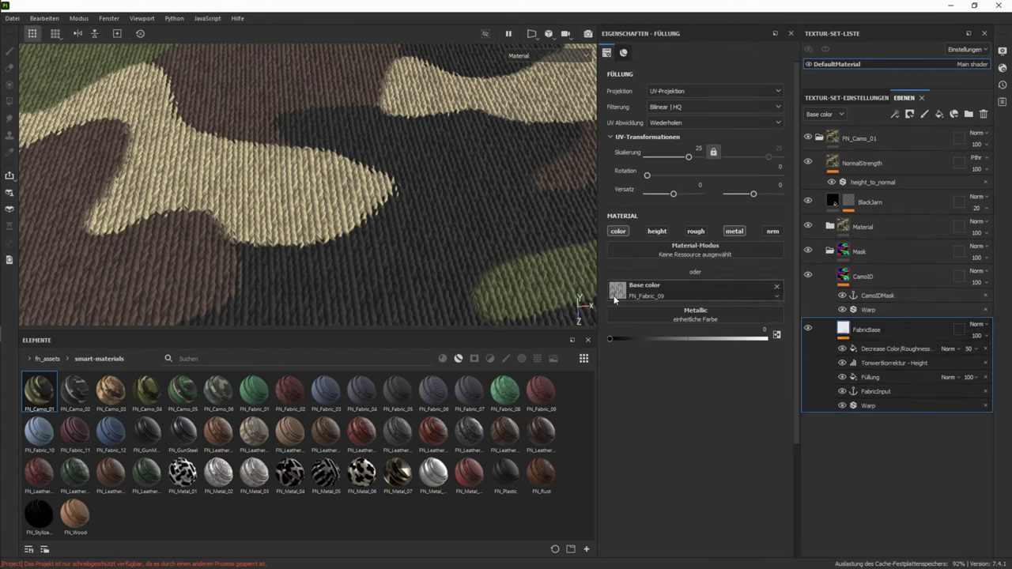
pyautogui.keyDown('alt'); pyautogui.moveTo(492, 307); pyautogui.dragTo(487, 278); pyautogui.keyUp('alt')
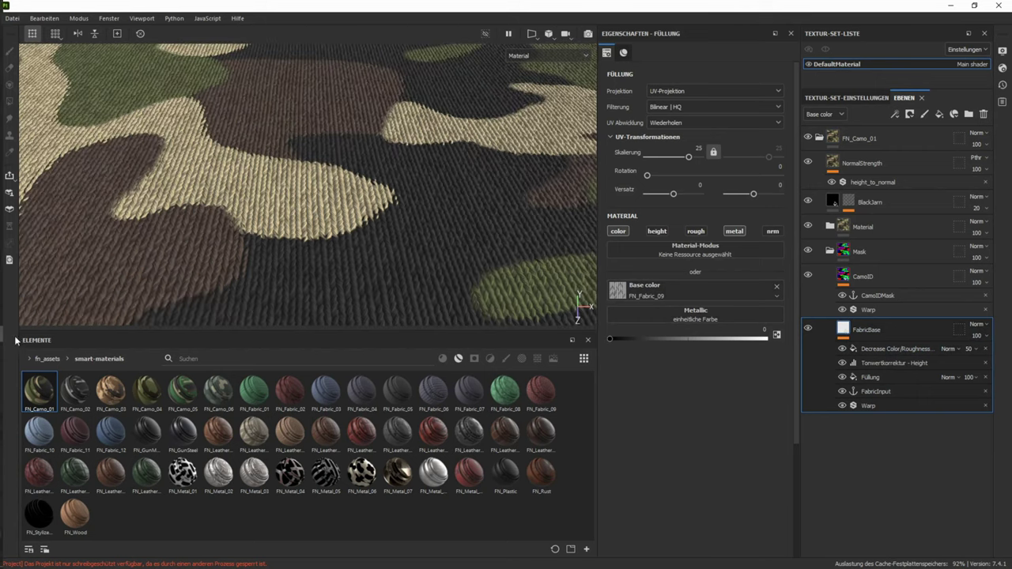
pyautogui.click(69, 362)
pyautogui.click(99, 431)
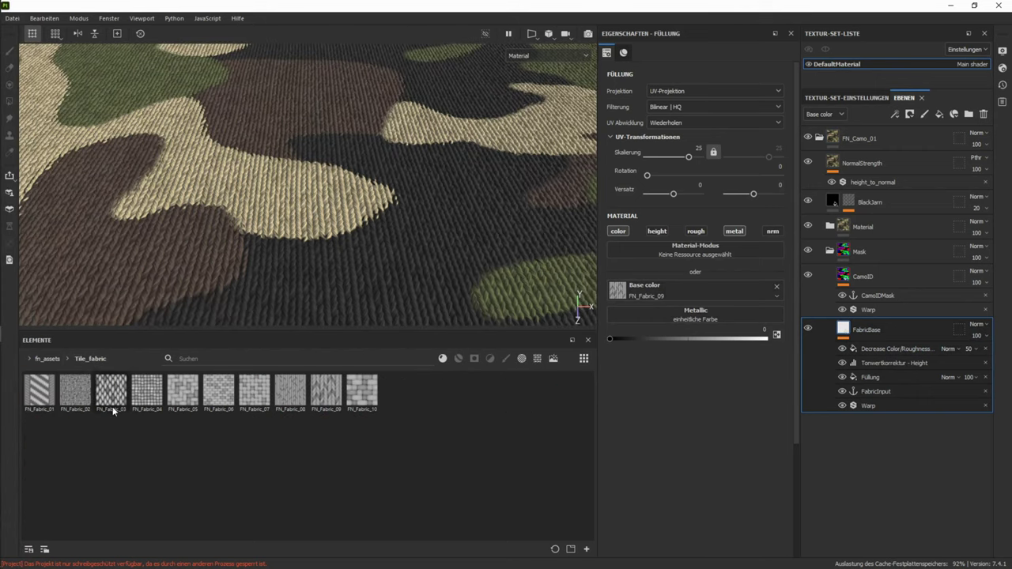
# - Try FN_Fabric_09, FN_Fabric_10, FN_Fabric_07, FN_Fabric_04, FN_Fabric_03 and FN_Fabric_08 in turn as FabricBase's base color texture
pyautogui.moveTo(320, 401); pyautogui.dragTo(639, 292)
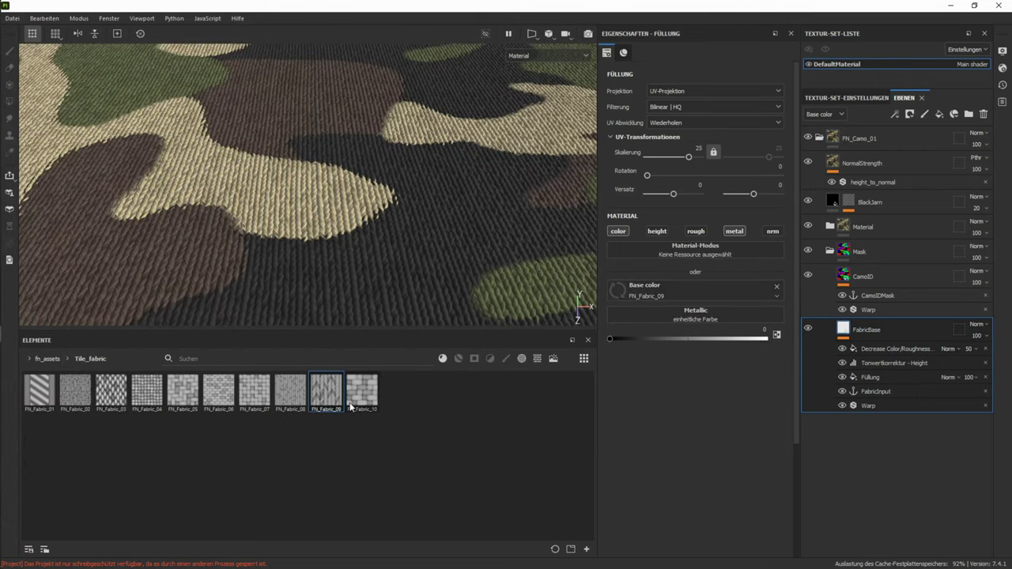
pyautogui.moveTo(350, 405); pyautogui.dragTo(636, 292)
pyautogui.moveTo(254, 391); pyautogui.dragTo(637, 294)
pyautogui.moveTo(146, 392); pyautogui.dragTo(637, 294)
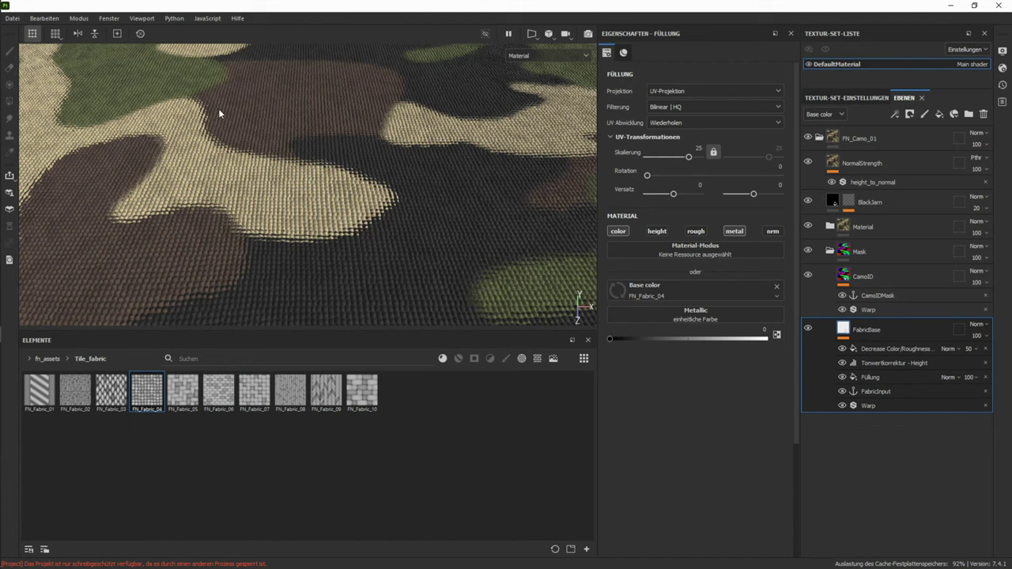
pyautogui.moveTo(118, 382); pyautogui.dragTo(637, 294)
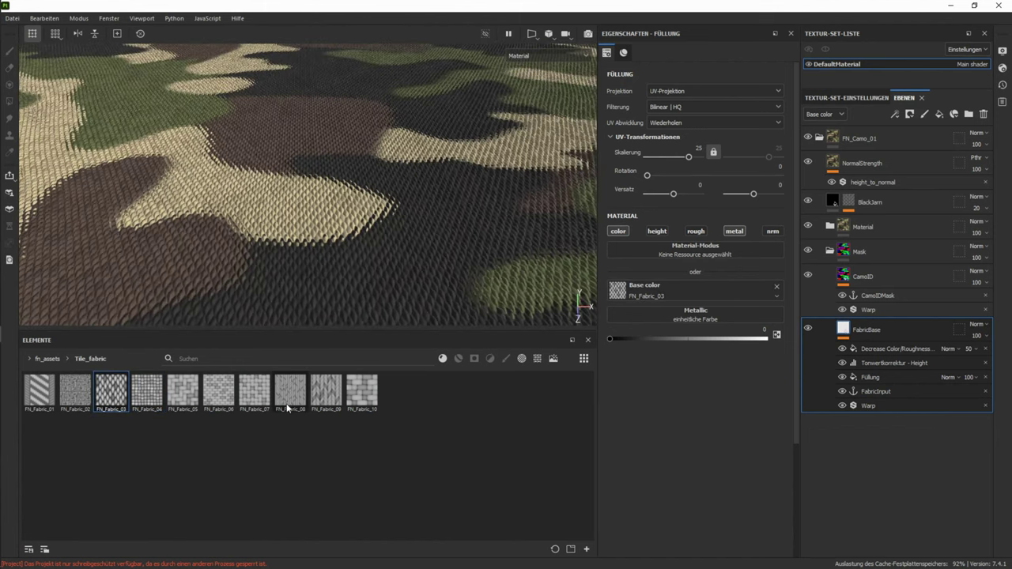
pyautogui.moveTo(289, 403); pyautogui.dragTo(651, 294)
pyautogui.keyDown('alt'); pyautogui.moveTo(387, 221); pyautogui.dragTo(606, 238, button='right'); pyautogui.keyUp('alt')
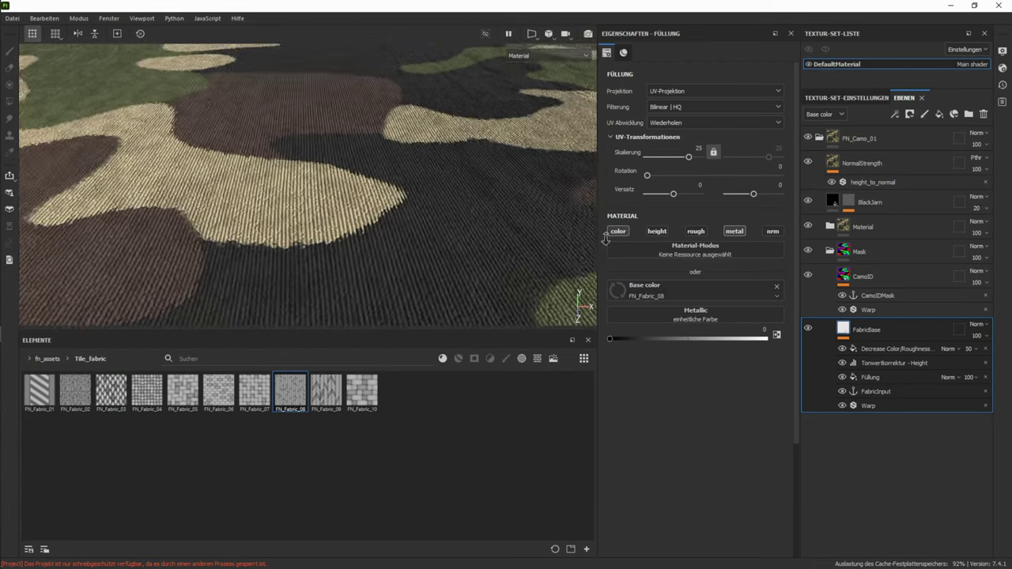
pyautogui.keyDown('alt'); pyautogui.moveTo(446, 234); pyautogui.dragTo(406, 178, button='middle'); pyautogui.keyUp('alt')
# - Assign FN_Fabric_09 to FabricBase's base color and try a UV scale of 4.19
pyautogui.moveTo(338, 382); pyautogui.dragTo(656, 291)
pyautogui.moveTo(688, 159); pyautogui.dragTo(683, 158)
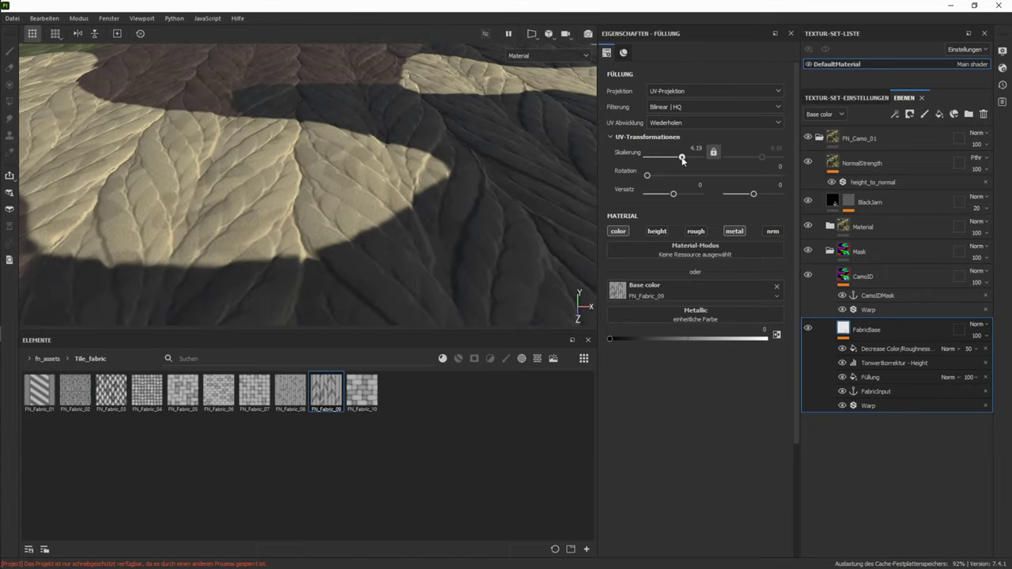
pyautogui.keyDown('alt'); pyautogui.moveTo(279, 273); pyautogui.dragTo(289, 253); pyautogui.keyUp('alt')
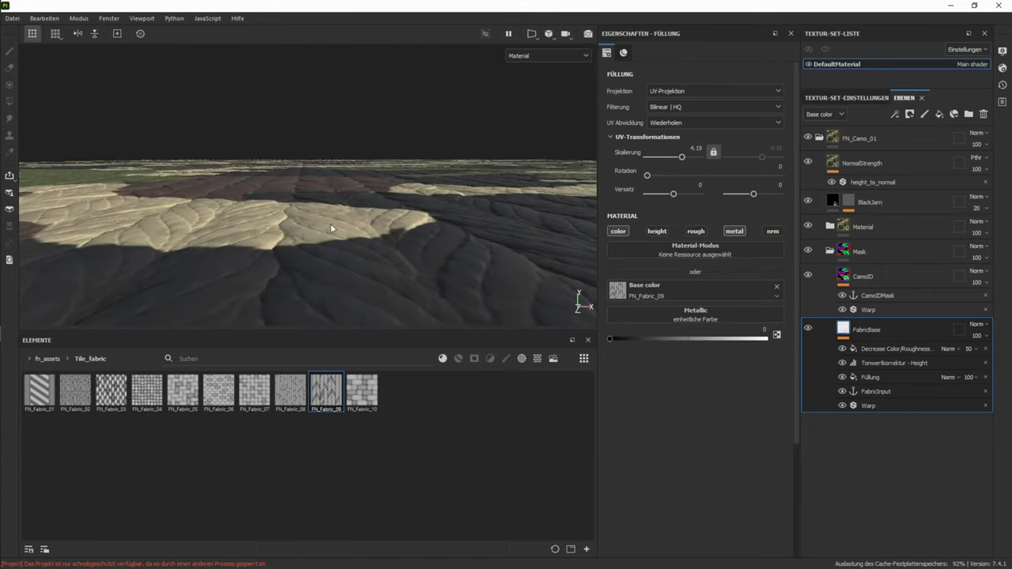
# - Try raising the output white level of FabricBase's Height levels correction to 0.184 and then 0.263
pyautogui.click(891, 362)
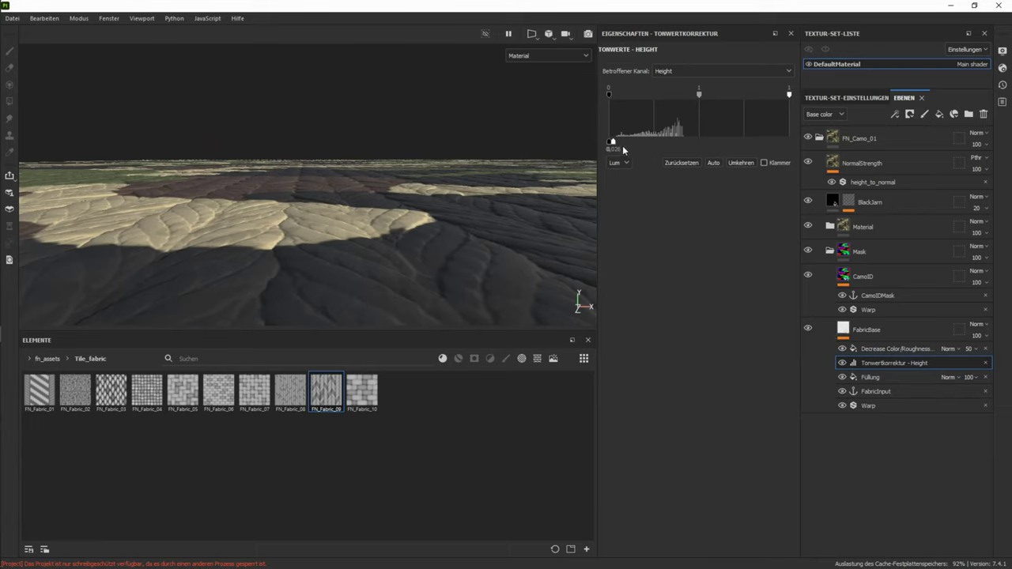
pyautogui.moveTo(613, 143); pyautogui.dragTo(643, 145)
pyautogui.keyDown('alt'); pyautogui.moveTo(266, 180); pyautogui.dragTo(265, 185, button='right'); pyautogui.keyUp('alt')
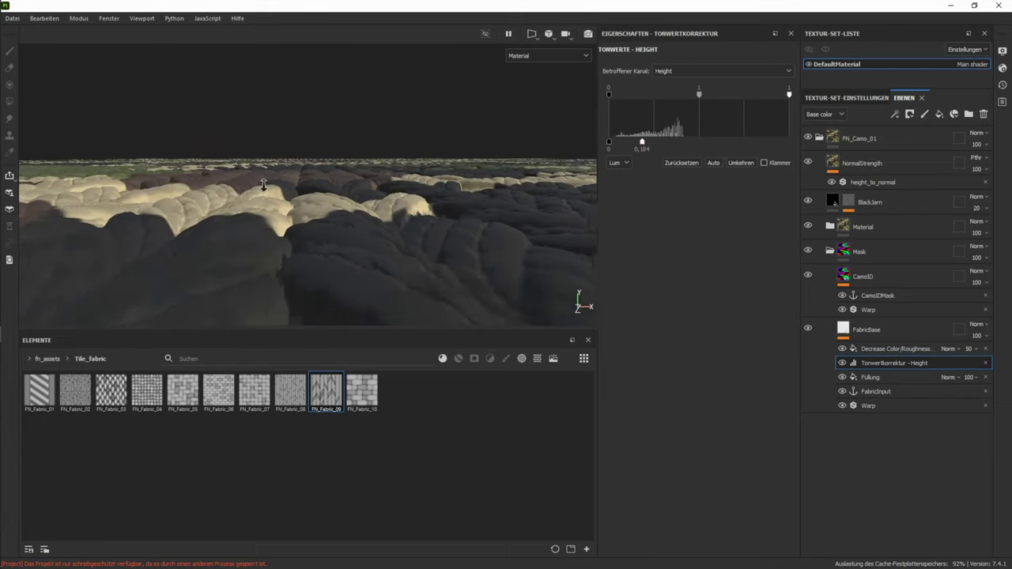
pyautogui.moveTo(265, 185)
pyautogui.keyDown('alt'); pyautogui.mouseDown()
pyautogui.moveTo(266, 257)
pyautogui.moveTo(277, 174)
pyautogui.mouseUp(); pyautogui.keyUp('alt')
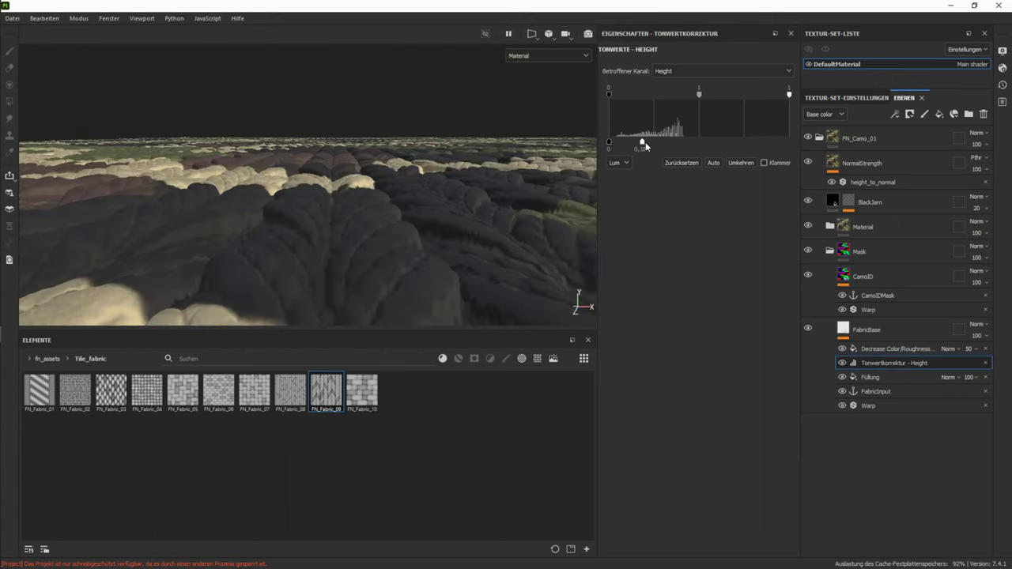
pyautogui.moveTo(645, 146); pyautogui.dragTo(658, 146)
pyautogui.keyDown('alt'); pyautogui.moveTo(467, 178); pyautogui.dragTo(476, 238); pyautogui.keyUp('alt')
pyautogui.keyDown('alt'); pyautogui.moveTo(477, 238); pyautogui.dragTo(592, 234, button='right'); pyautogui.keyUp('alt')
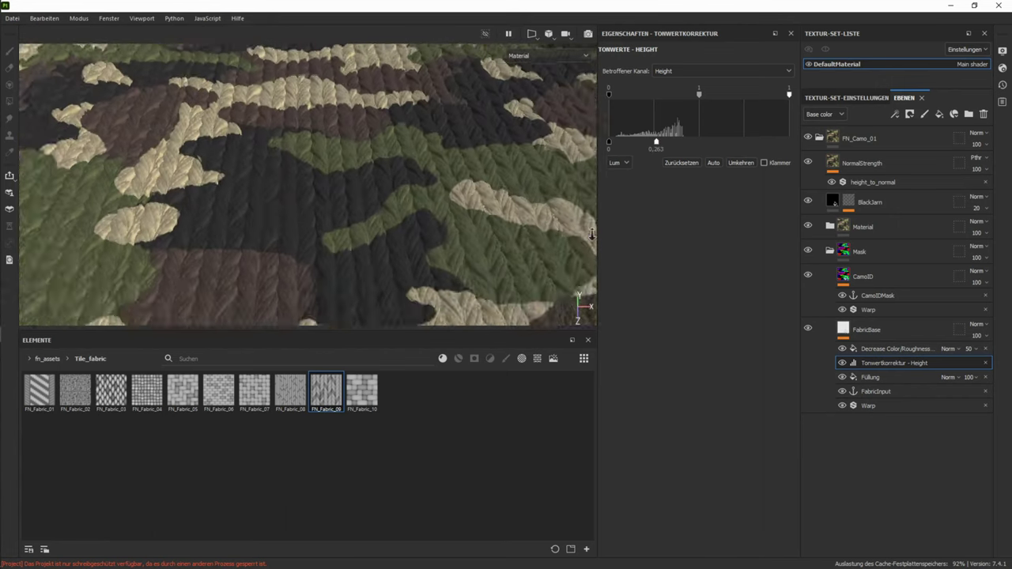
pyautogui.keyDown('alt'); pyautogui.moveTo(591, 234); pyautogui.dragTo(633, 245); pyautogui.keyUp('alt')
# - Undo the height level, UV scale and latest fabric texture changes on FabricBase
pyautogui.hotkey('ctrl', 'z')
pyautogui.hotkey('ctrl', 'z')
pyautogui.hotkey('ctrl', 'z')
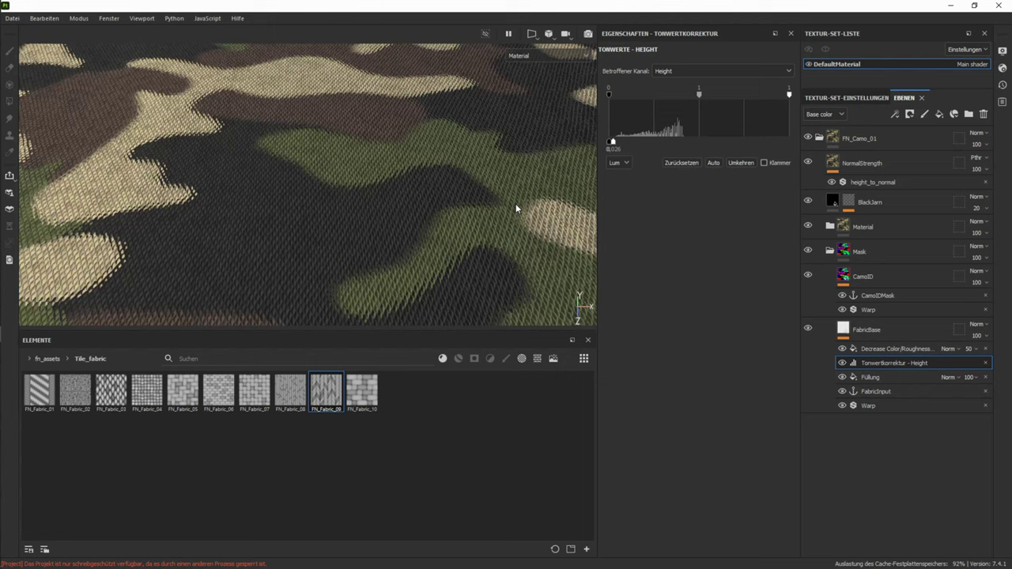
# - Set the FabricBase layer's base color texture back to FN_Fabric_09 and check the knit pattern
pyautogui.click(844, 329)
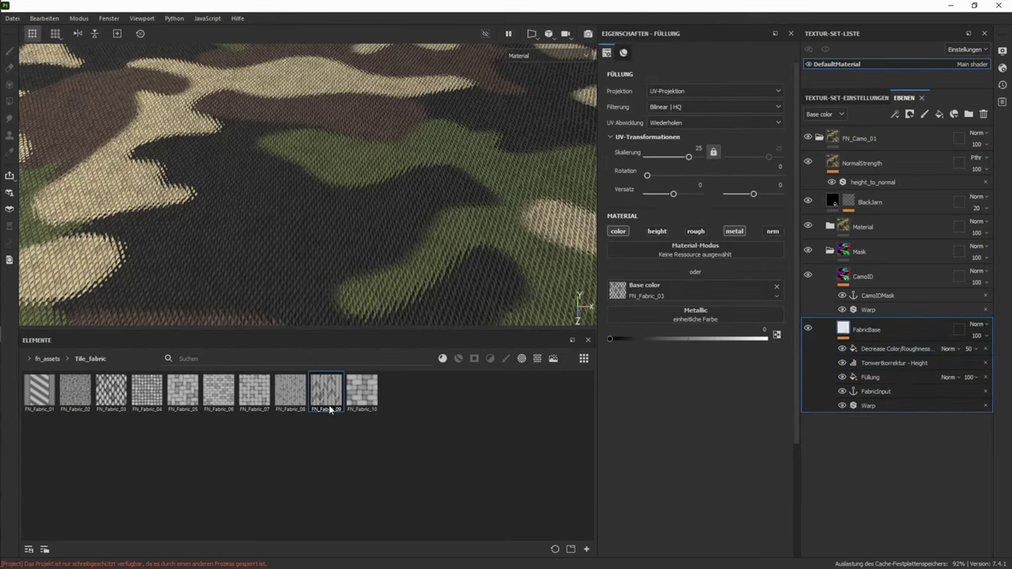
pyautogui.moveTo(326, 394); pyautogui.dragTo(657, 291)
pyautogui.keyDown('alt'); pyautogui.moveTo(315, 232); pyautogui.dragTo(395, 172, button='right'); pyautogui.keyUp('alt')
pyautogui.keyDown('alt'); pyautogui.moveTo(395, 172); pyautogui.dragTo(405, 215); pyautogui.keyUp('alt')
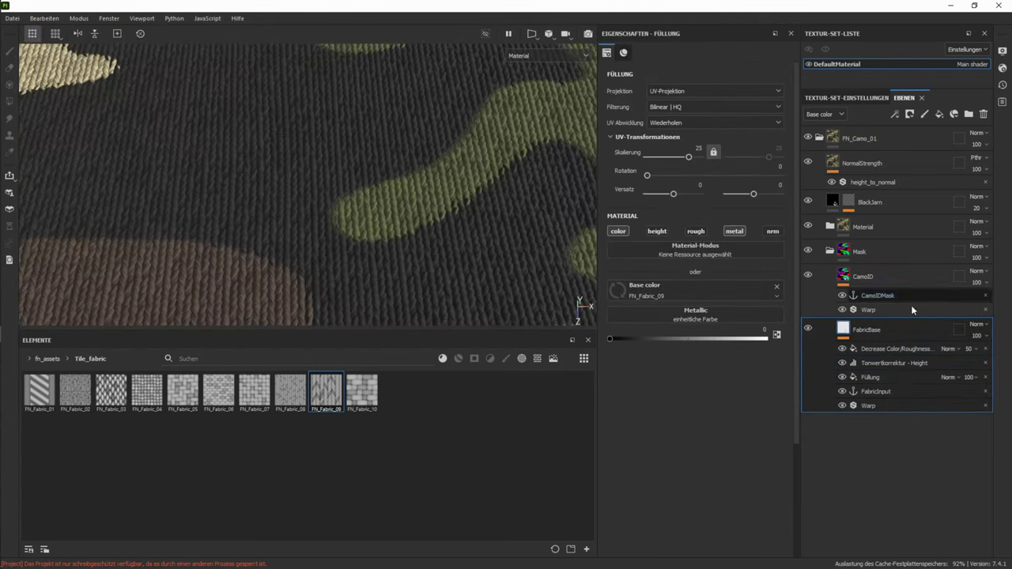
pyautogui.keyDown('alt'); pyautogui.moveTo(478, 252); pyautogui.dragTo(587, 257, button='right'); pyautogui.keyUp('alt')
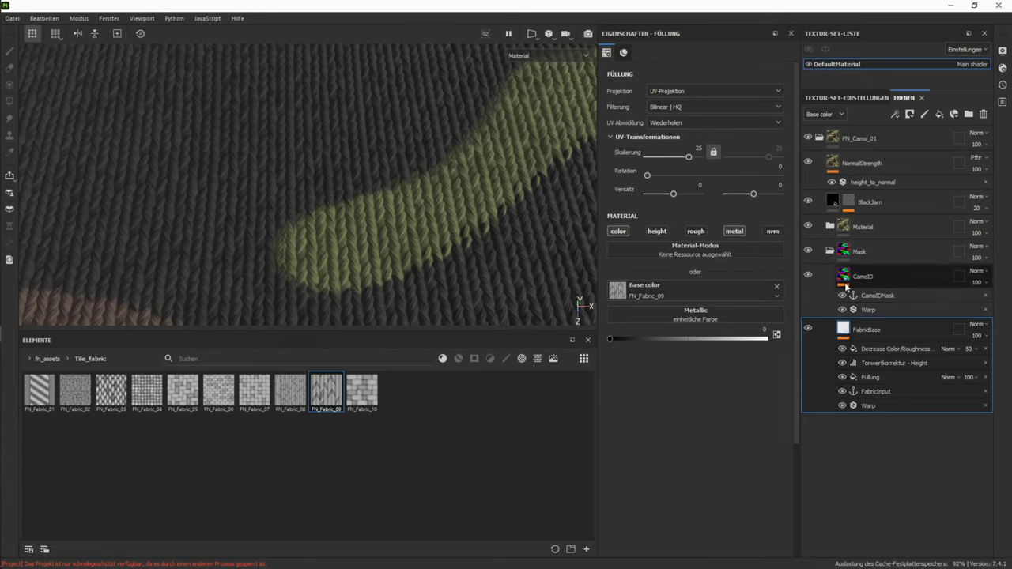
# - Replace the CamoID layer's base color map with FN_Camo_03 and then FN_Camo_05 from the ID_Camo library folder
pyautogui.click(862, 277)
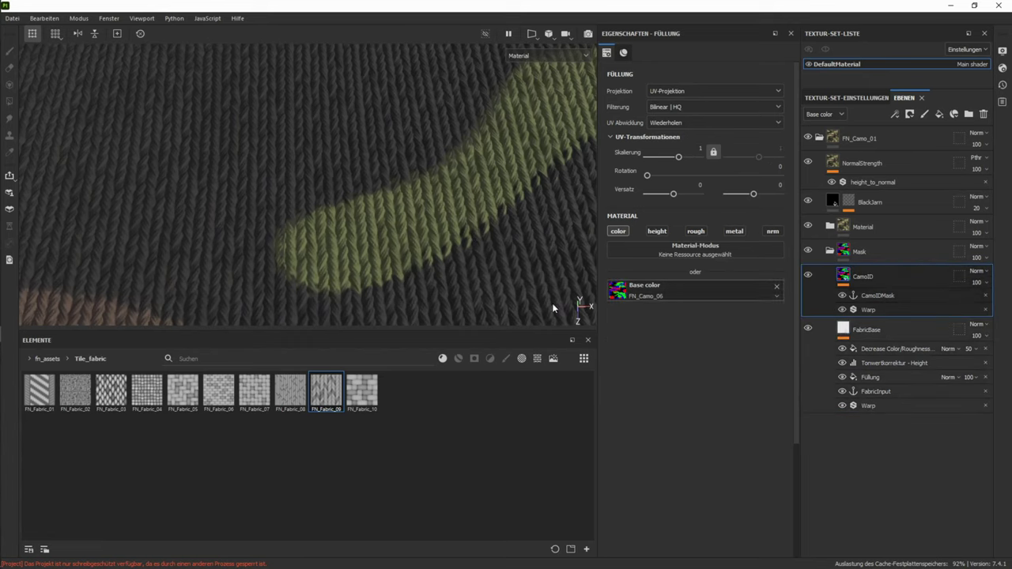
pyautogui.click(77, 361)
pyautogui.click(87, 405)
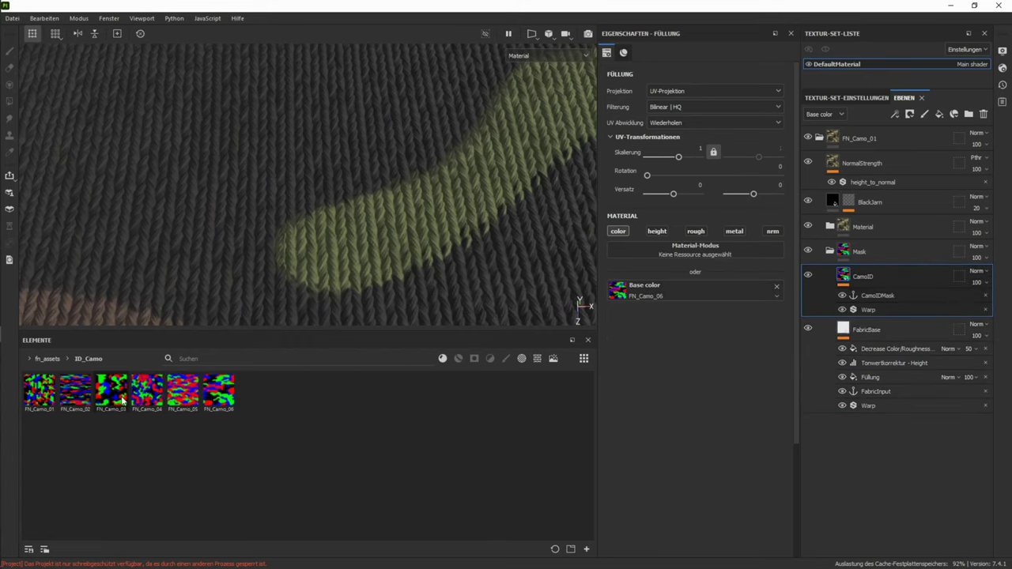
pyautogui.moveTo(110, 390); pyautogui.dragTo(631, 290)
pyautogui.moveTo(183, 389); pyautogui.dragTo(642, 287)
pyautogui.moveTo(646, 284); pyautogui.dragTo(647, 283)
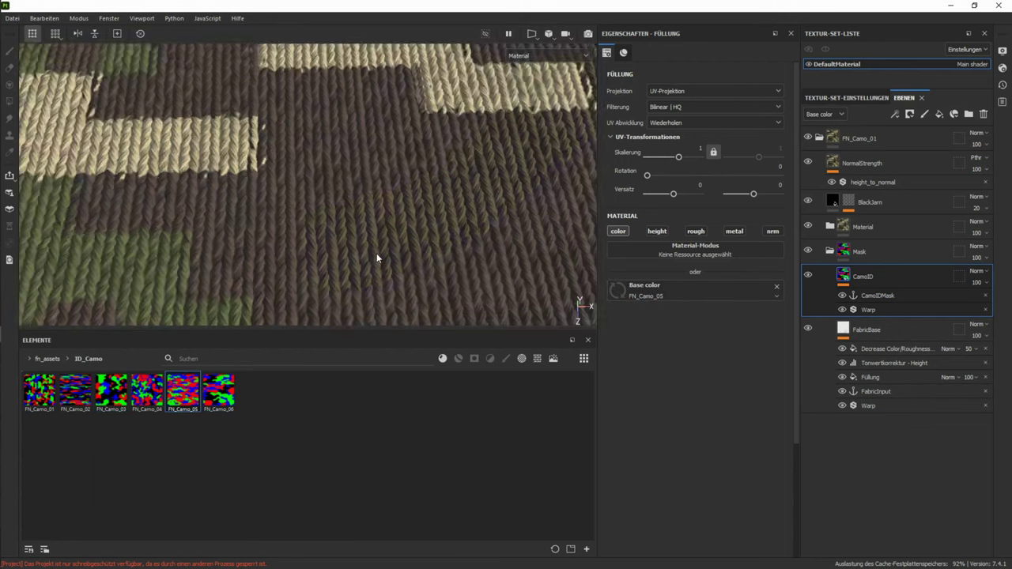
pyautogui.keyDown('alt'); pyautogui.moveTo(377, 255); pyautogui.dragTo(410, 214); pyautogui.keyUp('alt')
pyautogui.keyDown('alt'); pyautogui.moveTo(411, 217); pyautogui.dragTo(348, 237, button='right'); pyautogui.keyUp('alt')
pyautogui.keyDown('alt'); pyautogui.moveTo(348, 237); pyautogui.dragTo(355, 262); pyautogui.keyUp('alt')
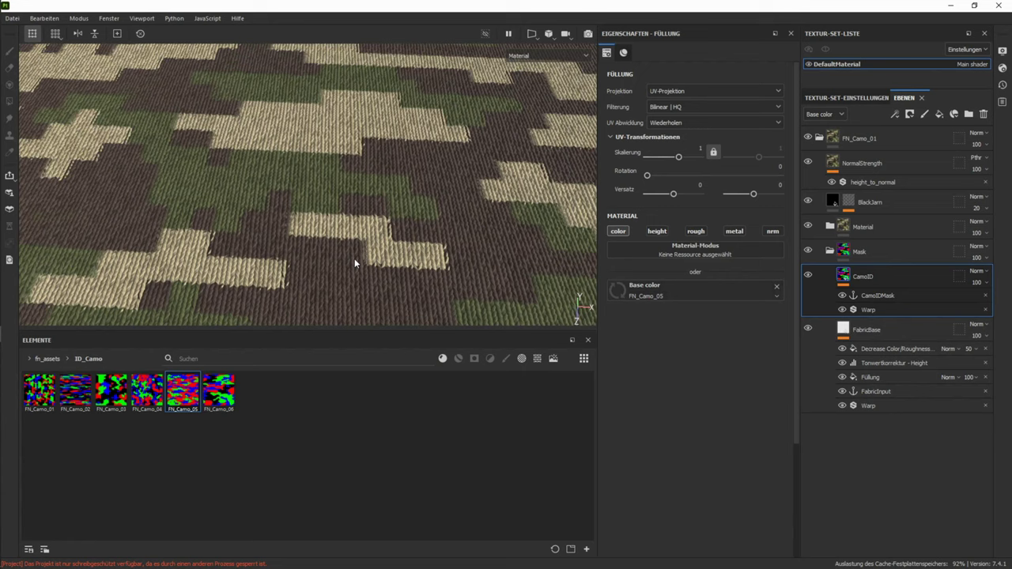
pyautogui.keyDown('alt'); pyautogui.moveTo(356, 262); pyautogui.dragTo(443, 238, button='right'); pyautogui.keyUp('alt')
# - Try yellow FFB900 as the Color04 layer's base color in the Material group, then restore the original beige
pyautogui.click(833, 227)
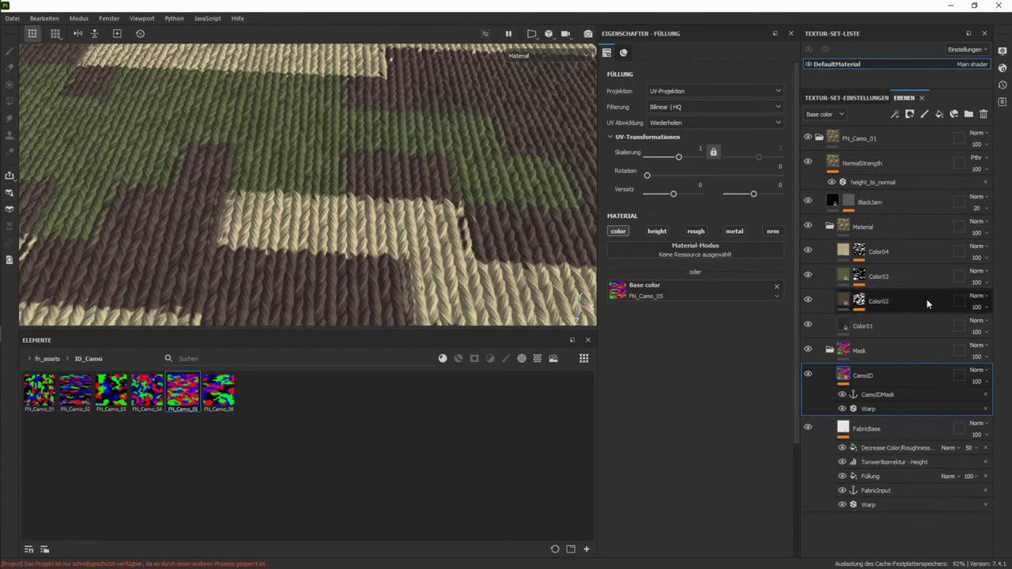
pyautogui.click(859, 252)
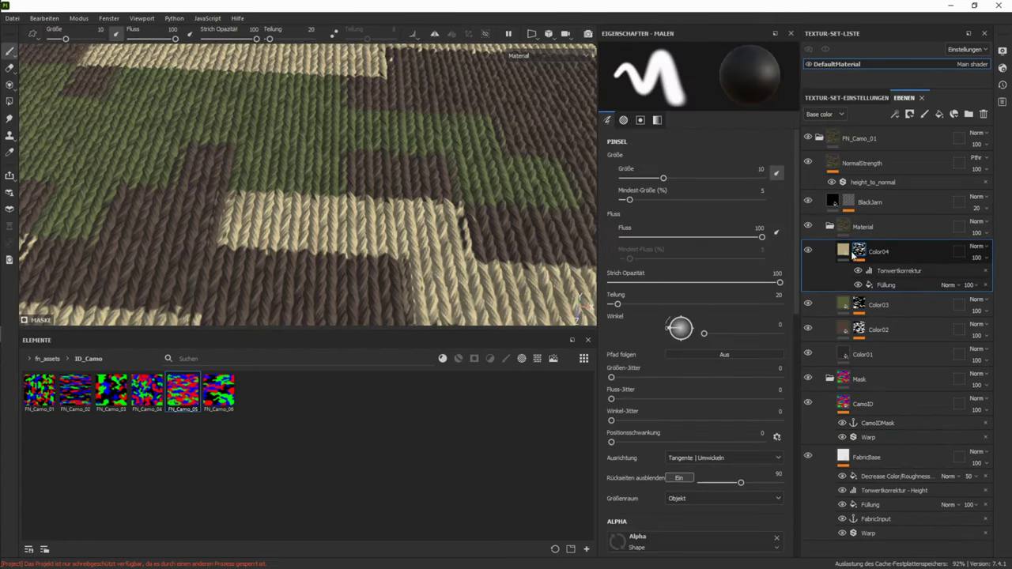
pyautogui.click(843, 252)
pyautogui.click(753, 305)
pyautogui.moveTo(789, 368); pyautogui.dragTo(895, 302)
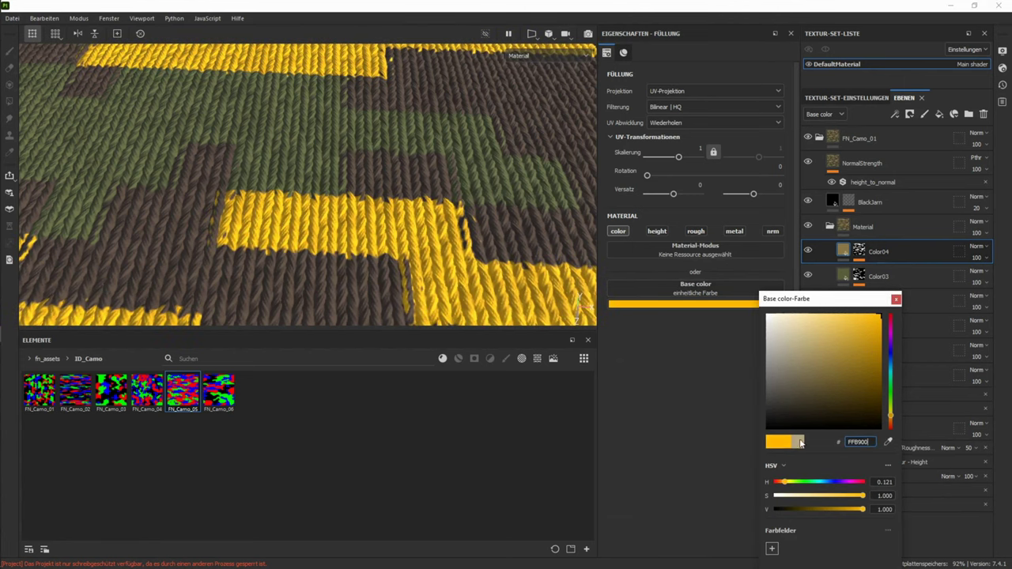
pyautogui.click(798, 443)
pyautogui.click(896, 300)
pyautogui.scroll(-3, 459, 244)
pyautogui.keyDown('alt'); pyautogui.moveTo(459, 244); pyautogui.dragTo(398, 198); pyautogui.keyUp('alt')
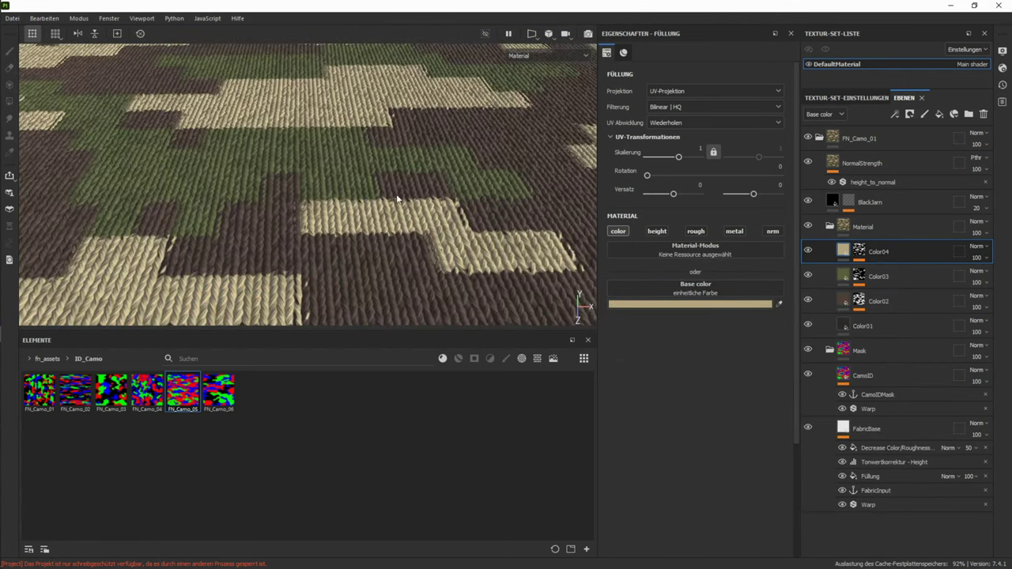
# - Set the Height Depth of NormalStrength's height_to_normal filter to 1.29 and check the knit relief
pyautogui.click(829, 227)
pyautogui.click(828, 251)
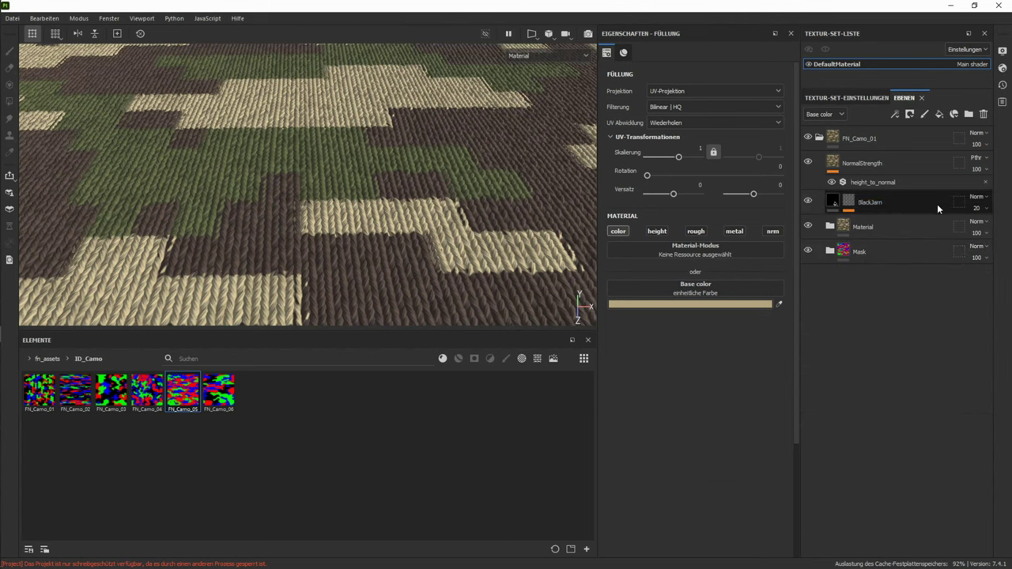
pyautogui.click(861, 186)
pyautogui.scroll(4, 476, 188)
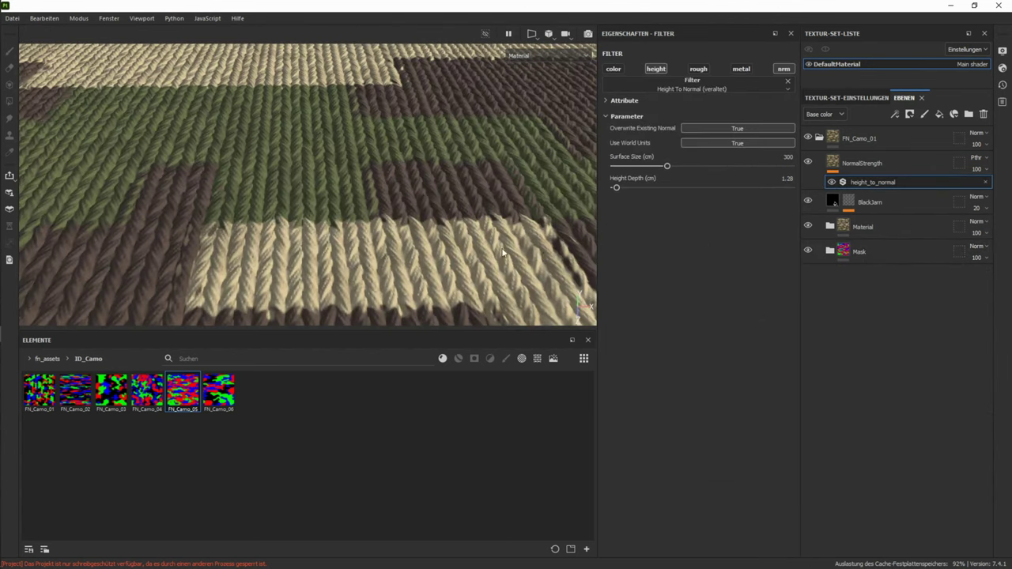
pyautogui.keyDown('alt'); pyautogui.moveTo(475, 188); pyautogui.dragTo(372, 192); pyautogui.keyUp('alt')
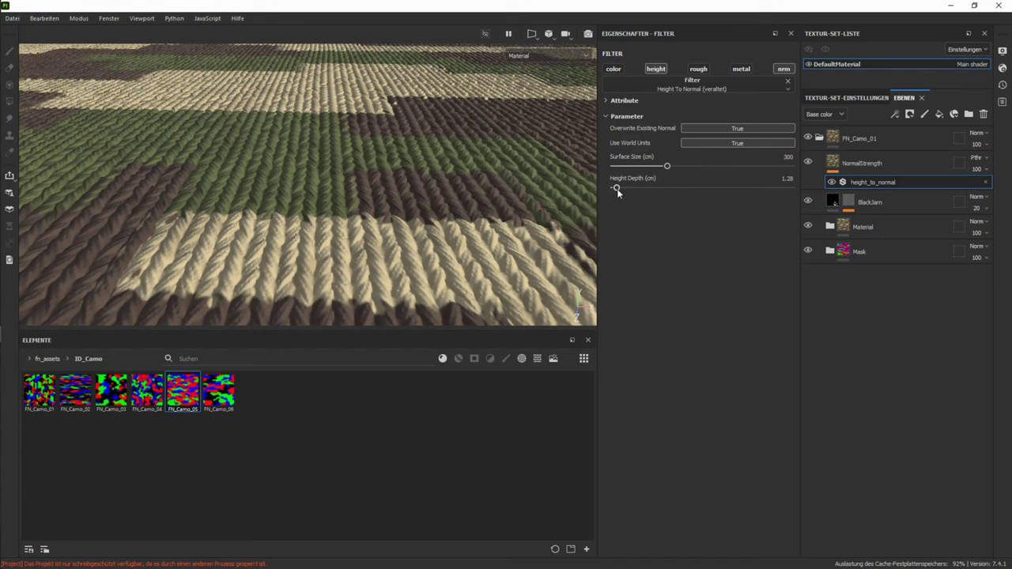
pyautogui.moveTo(619, 191)
pyautogui.mouseDown()
pyautogui.moveTo(638, 189)
pyautogui.moveTo(618, 189)
pyautogui.mouseUp()
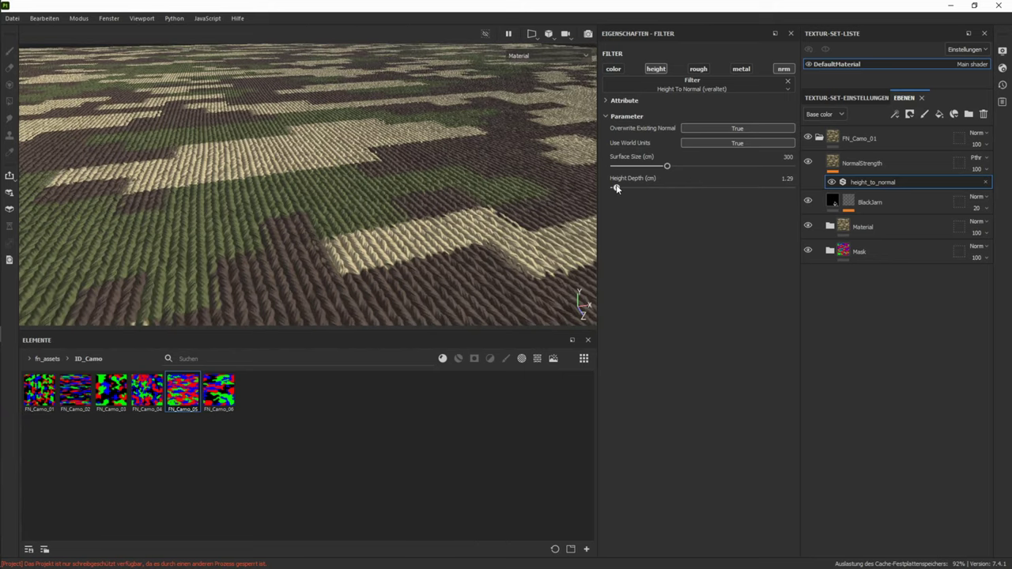
pyautogui.keyDown('alt'); pyautogui.moveTo(460, 204); pyautogui.dragTo(447, 237); pyautogui.keyUp('alt')
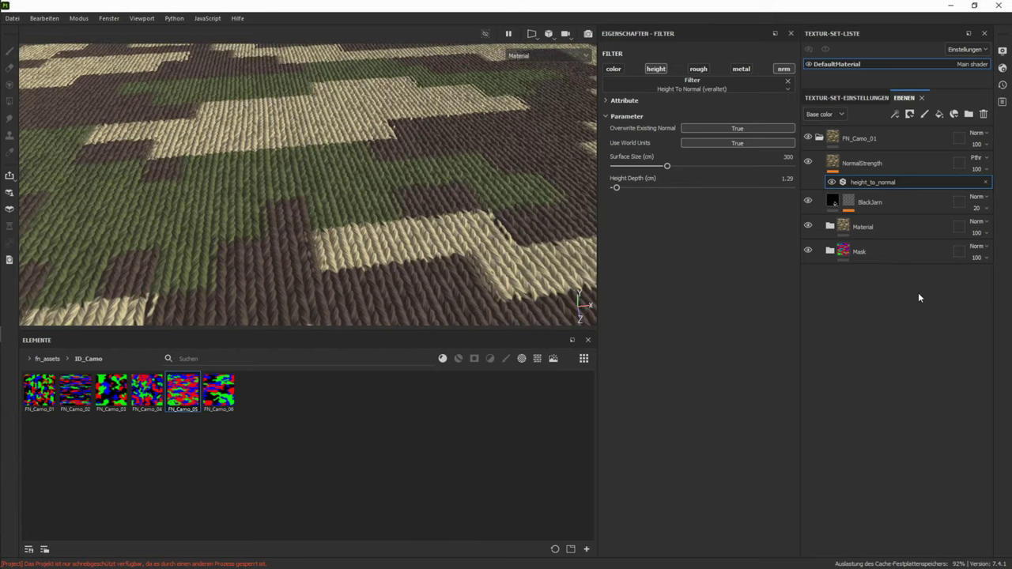
# - Replace FN_Camo_01 with the FN_Metal_02 smart material from the fn_assets library and inspect its tread plate surface
pyautogui.click(67, 358)
pyautogui.click(98, 447)
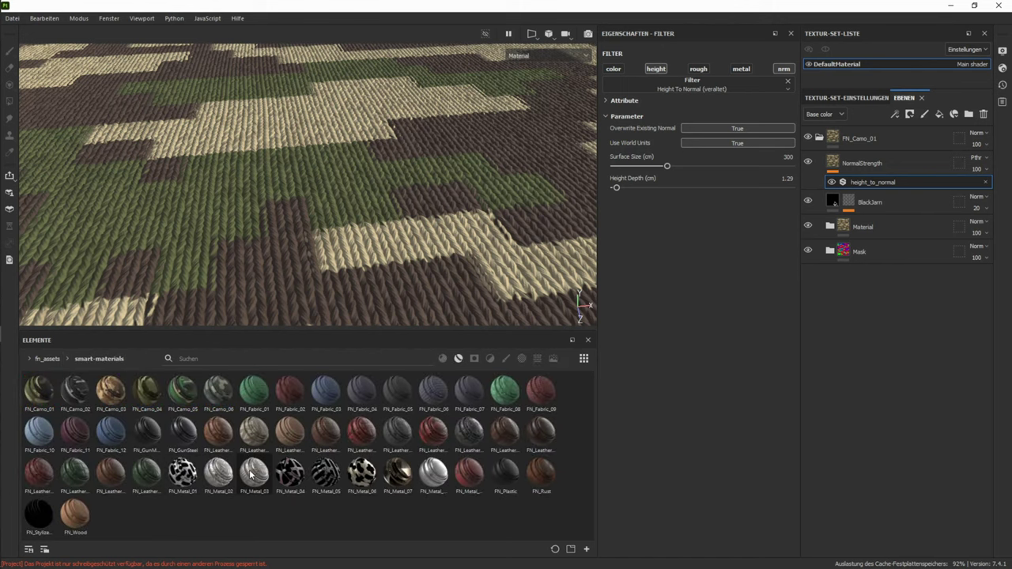
pyautogui.click(881, 144)
pyautogui.press('Delete')
pyautogui.moveTo(219, 473); pyautogui.dragTo(427, 174)
pyautogui.scroll(-5, 353, 195)
pyautogui.scroll(5, 474, 245)
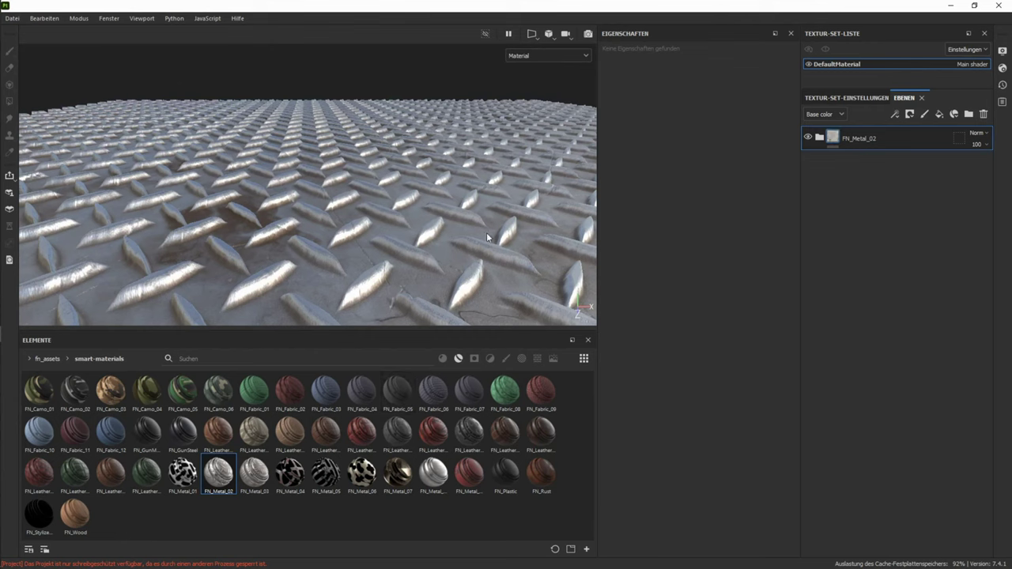
pyautogui.keyDown('alt'); pyautogui.moveTo(487, 233); pyautogui.dragTo(343, 246); pyautogui.keyUp('alt')
pyautogui.keyDown('alt'); pyautogui.moveTo(436, 287); pyautogui.dragTo(459, 226); pyautogui.keyUp('alt')
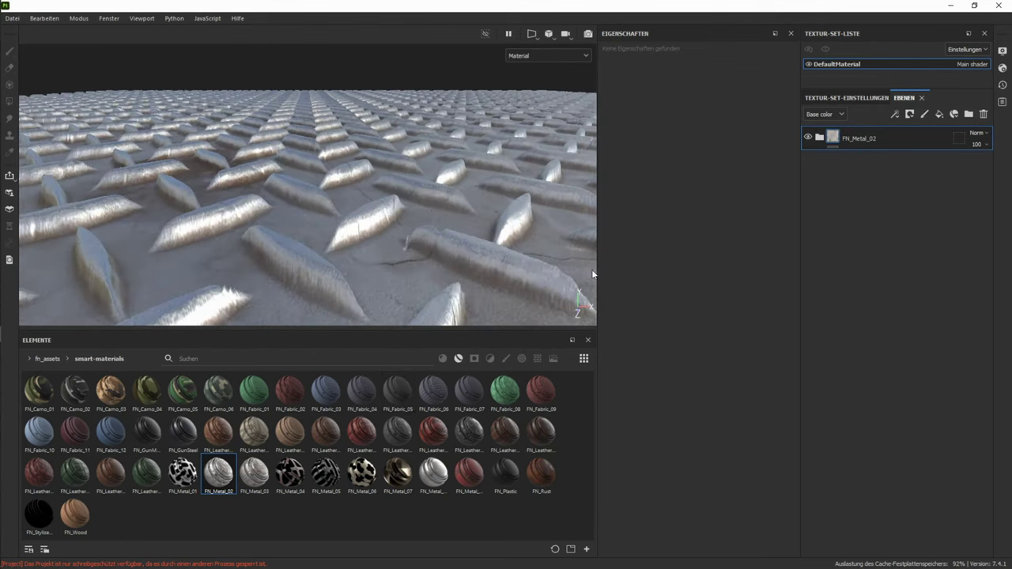
pyautogui.keyDown('alt'); pyautogui.moveTo(593, 275); pyautogui.dragTo(315, 209); pyautogui.keyUp('alt')
# - Expand FN_Metal_02 and its Pattern group to view the Metal01 layer's structure
pyautogui.click(820, 139)
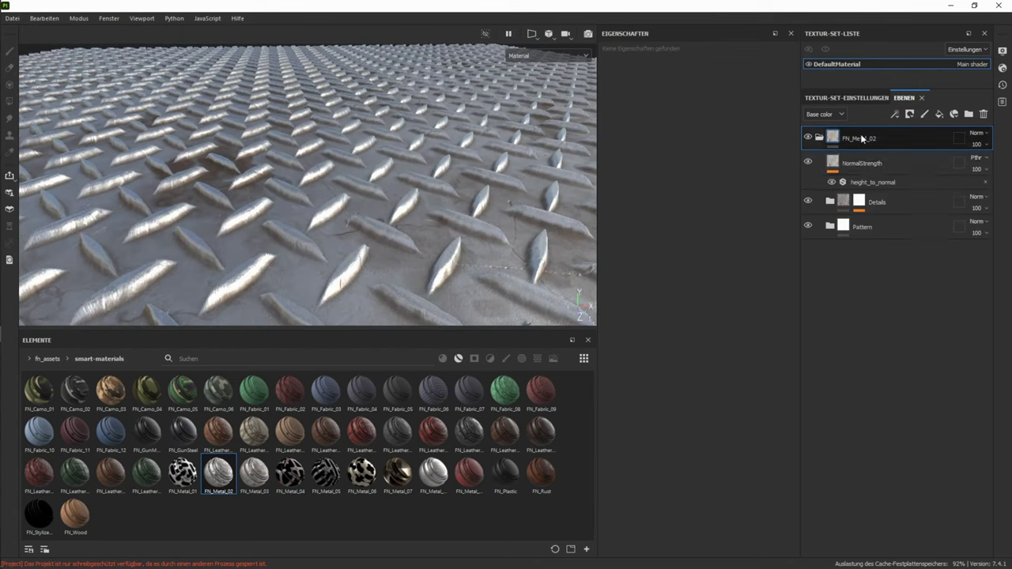
pyautogui.click(830, 226)
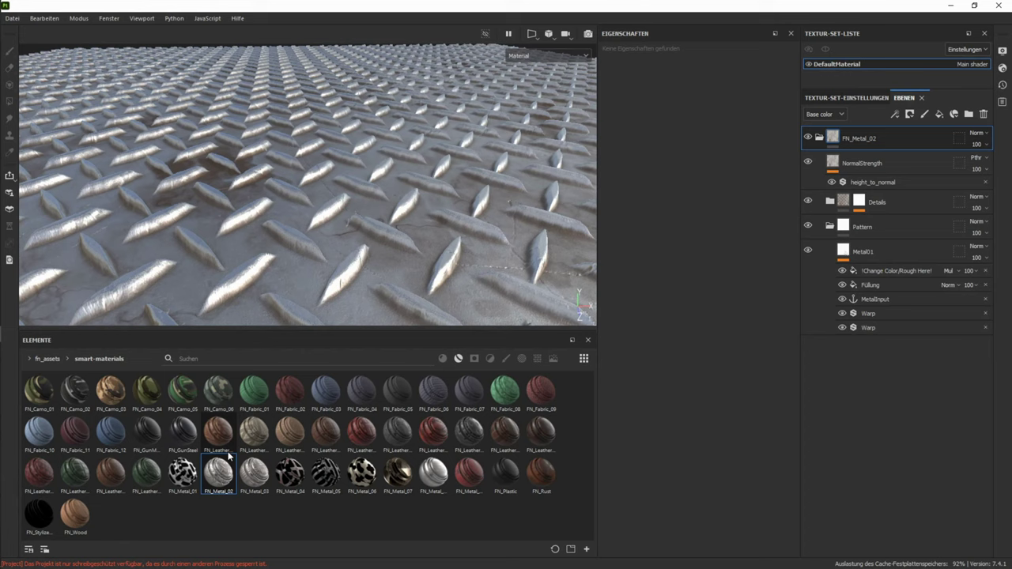
pyautogui.keyDown('alt'); pyautogui.moveTo(463, 214); pyautogui.dragTo(462, 246); pyautogui.keyUp('alt')
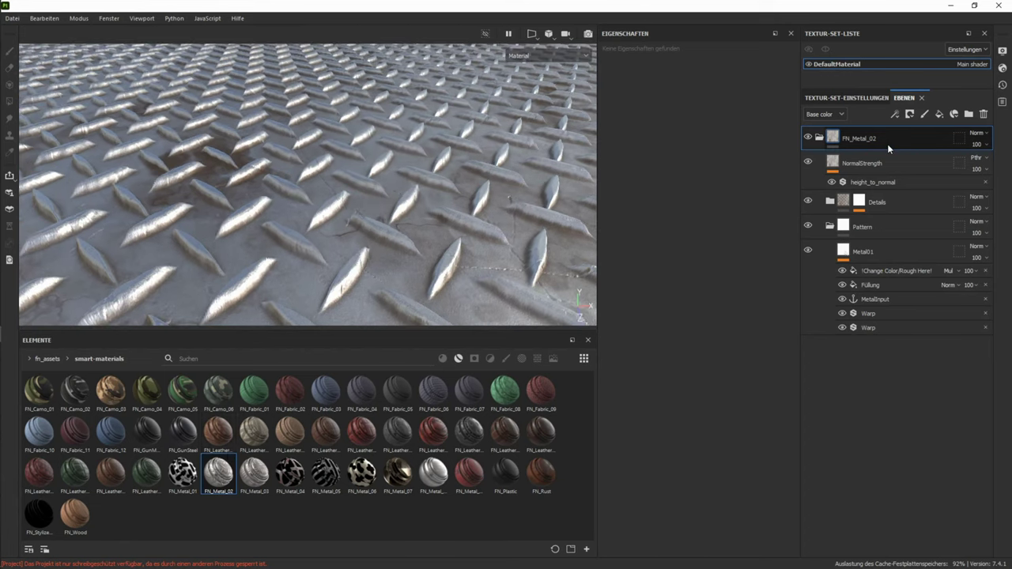
# - Replace FN_Metal_02 with the FN_Metal_01 smart material and inspect the perforated plate from several angles and distances
pyautogui.press('Delete')
pyautogui.moveTo(181, 477); pyautogui.dragTo(344, 222)
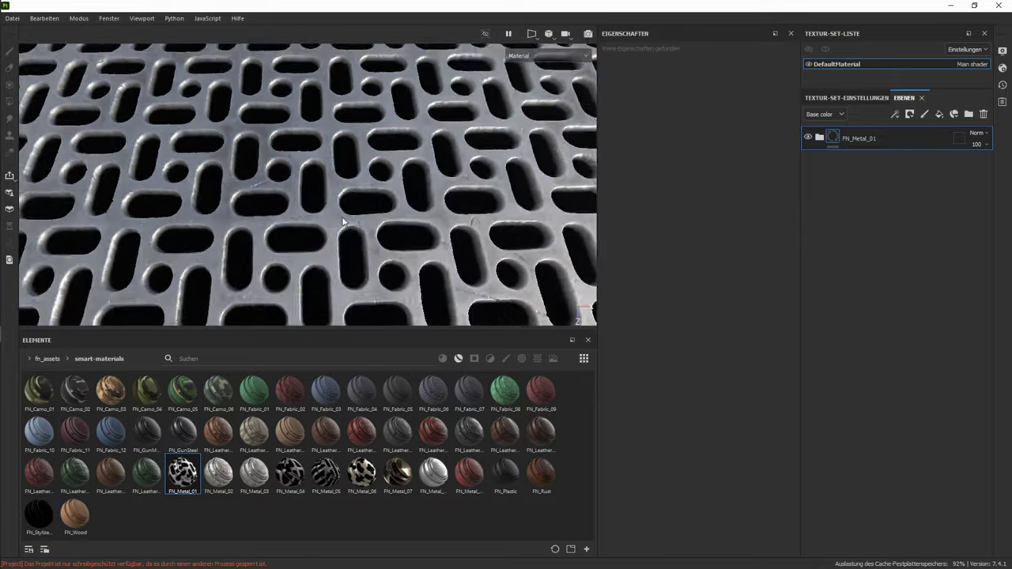
pyautogui.keyDown('alt'); pyautogui.moveTo(344, 221); pyautogui.dragTo(438, 238, button='right'); pyautogui.keyUp('alt')
pyautogui.keyDown('alt'); pyautogui.moveTo(438, 238); pyautogui.dragTo(256, 170); pyautogui.keyUp('alt')
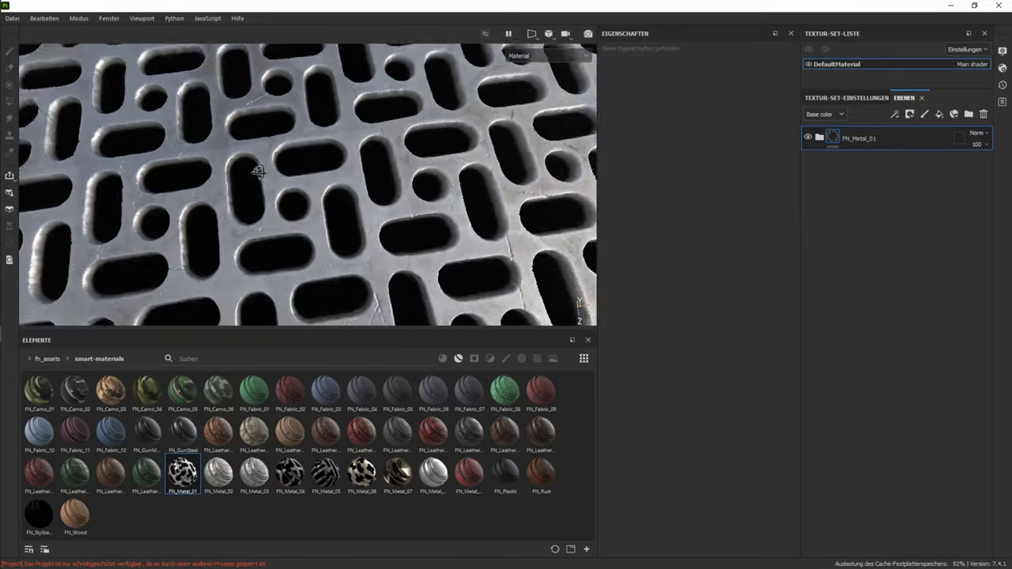
pyautogui.keyDown('alt'); pyautogui.moveTo(256, 170); pyautogui.dragTo(348, 294, button='right'); pyautogui.keyUp('alt')
pyautogui.keyDown('alt'); pyautogui.moveTo(310, 182); pyautogui.dragTo(245, 87, button='right'); pyautogui.keyUp('alt')
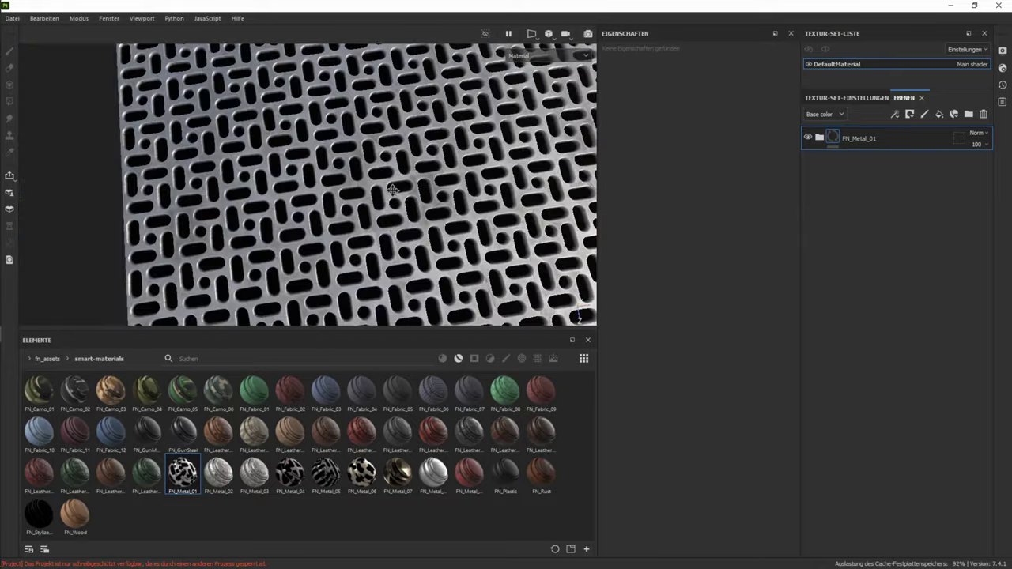
pyautogui.keyDown('alt'); pyautogui.moveTo(380, 194); pyautogui.dragTo(348, 130); pyautogui.keyUp('alt')
pyautogui.keyDown('alt'); pyautogui.moveTo(348, 131); pyautogui.dragTo(386, 212, button='right'); pyautogui.keyUp('alt')
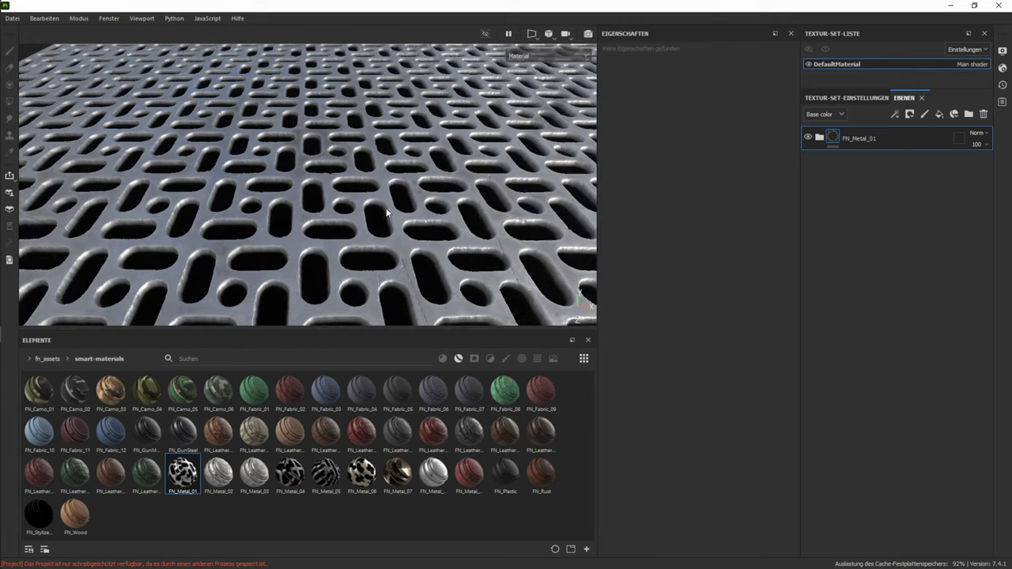
pyautogui.keyDown('alt'); pyautogui.moveTo(386, 212); pyautogui.dragTo(407, 246); pyautogui.keyUp('alt')
pyautogui.keyDown('alt'); pyautogui.moveTo(407, 245); pyautogui.dragTo(476, 271, button='right'); pyautogui.keyUp('alt')
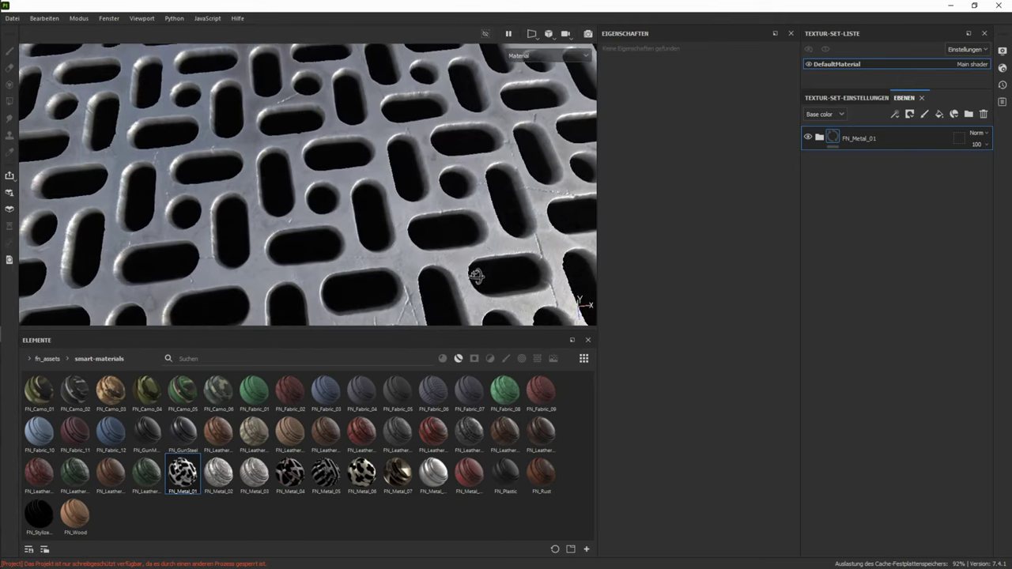
pyautogui.keyDown('alt'); pyautogui.moveTo(485, 230); pyautogui.dragTo(395, 177); pyautogui.keyUp('alt')
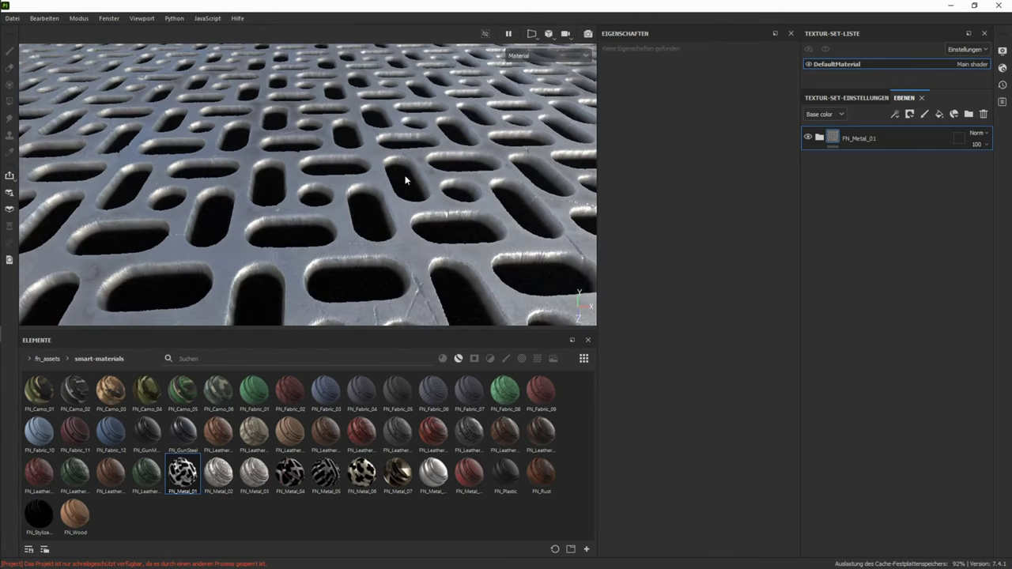
# - Change the texture set's main shader to pbr-metal-rough-with-alpha-test
pyautogui.click(1002, 69)
pyautogui.click(1003, 69)
pyautogui.click(847, 98)
pyautogui.click(971, 261)
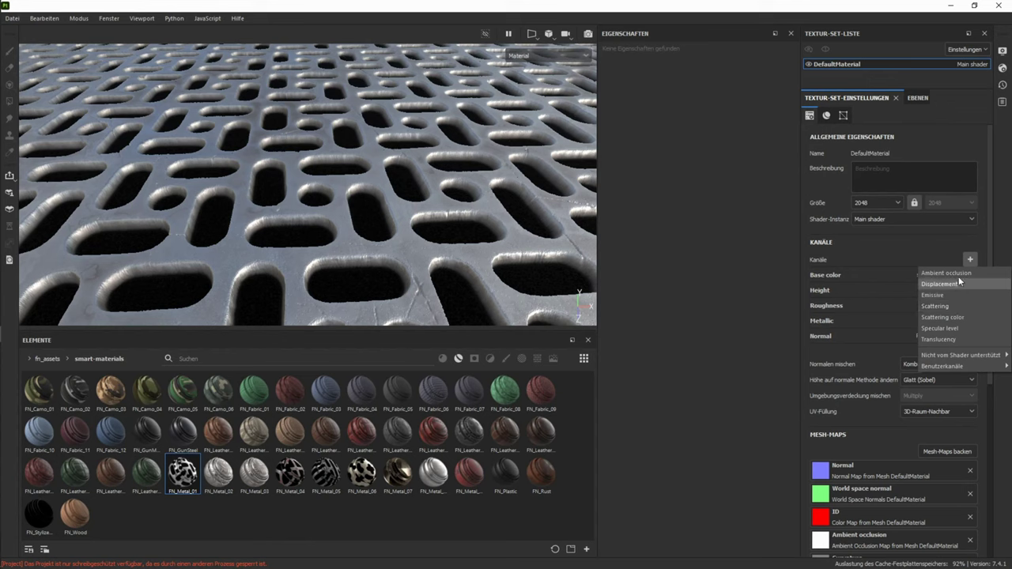
pyautogui.click(1005, 52)
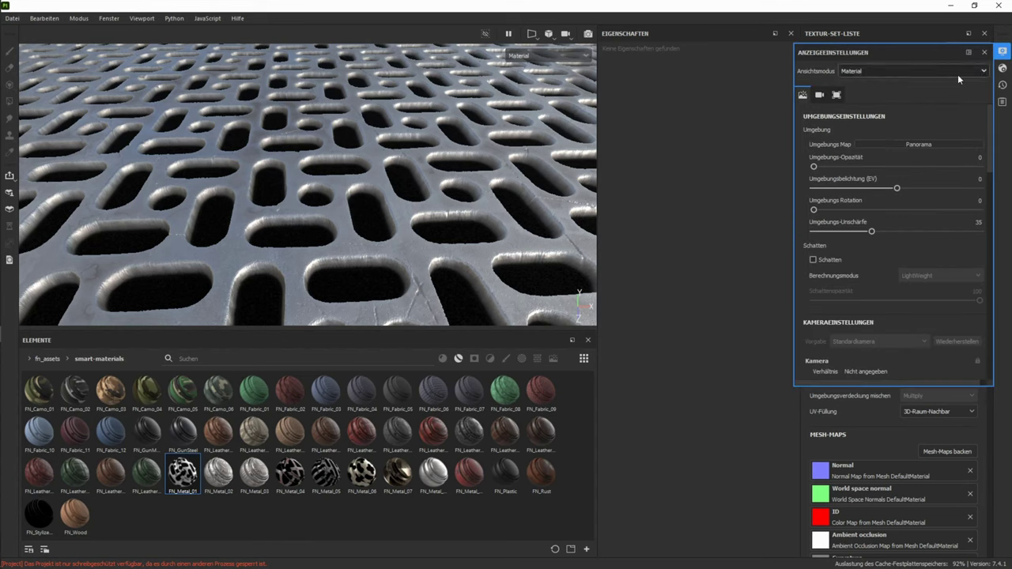
pyautogui.click(1002, 69)
pyautogui.click(926, 97)
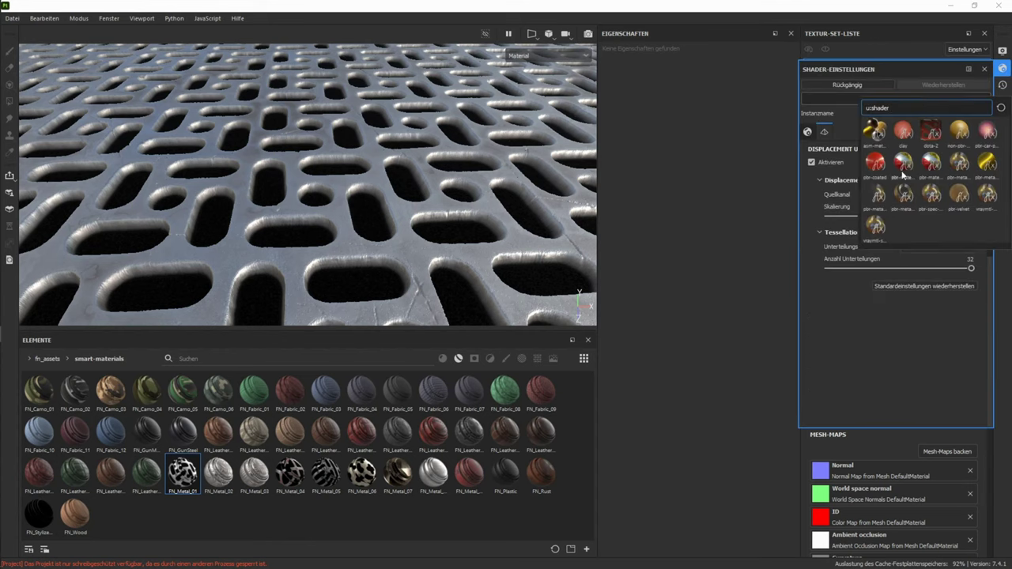
pyautogui.click(898, 204)
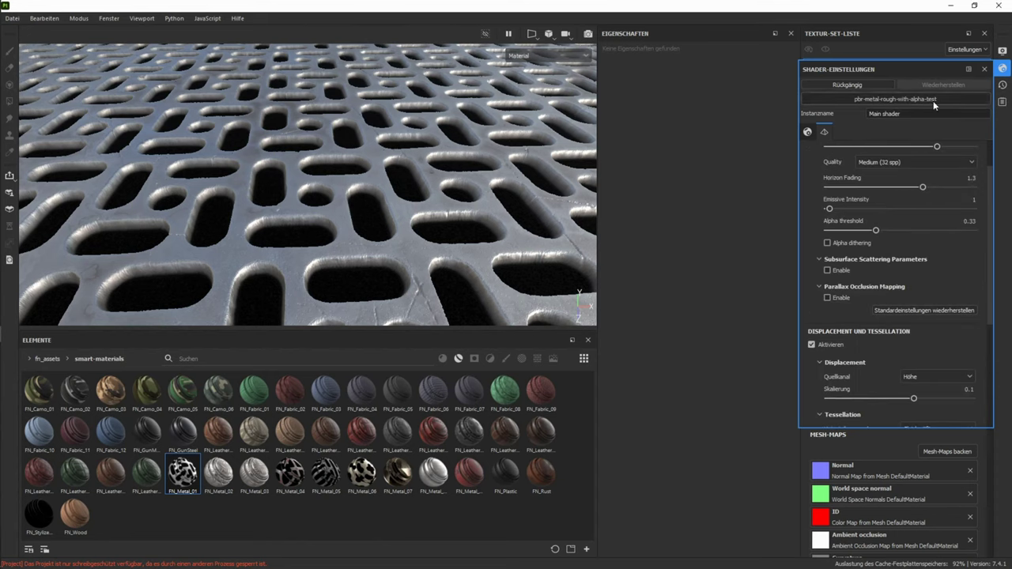
pyautogui.click(1001, 70)
# - Add an Opacity channel to the DefaultMaterial texture set and check the plate's cut-out holes up close
pyautogui.click(971, 259)
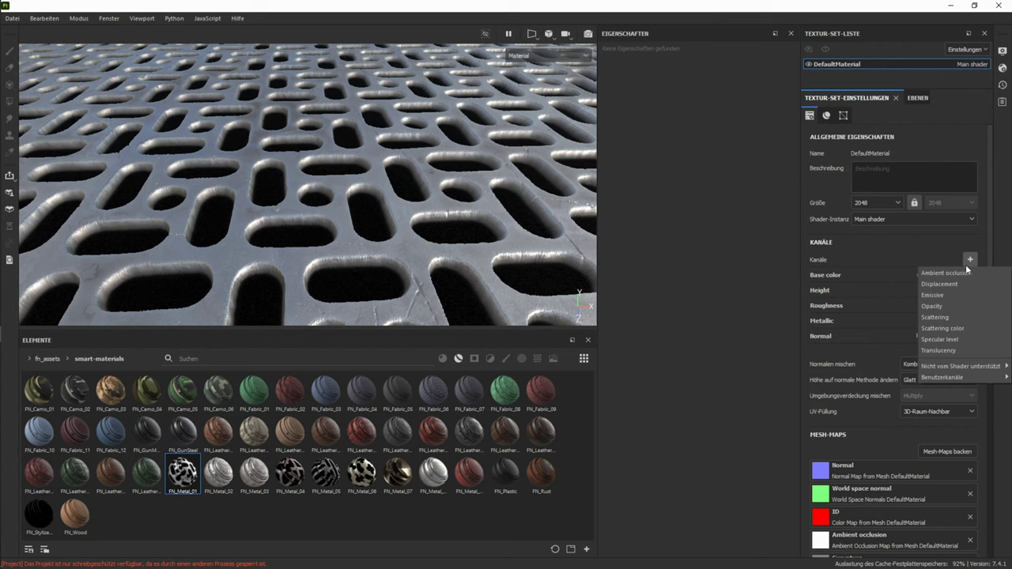
pyautogui.click(943, 306)
pyautogui.keyDown('alt'); pyautogui.moveTo(503, 242); pyautogui.dragTo(390, 225); pyautogui.keyUp('alt')
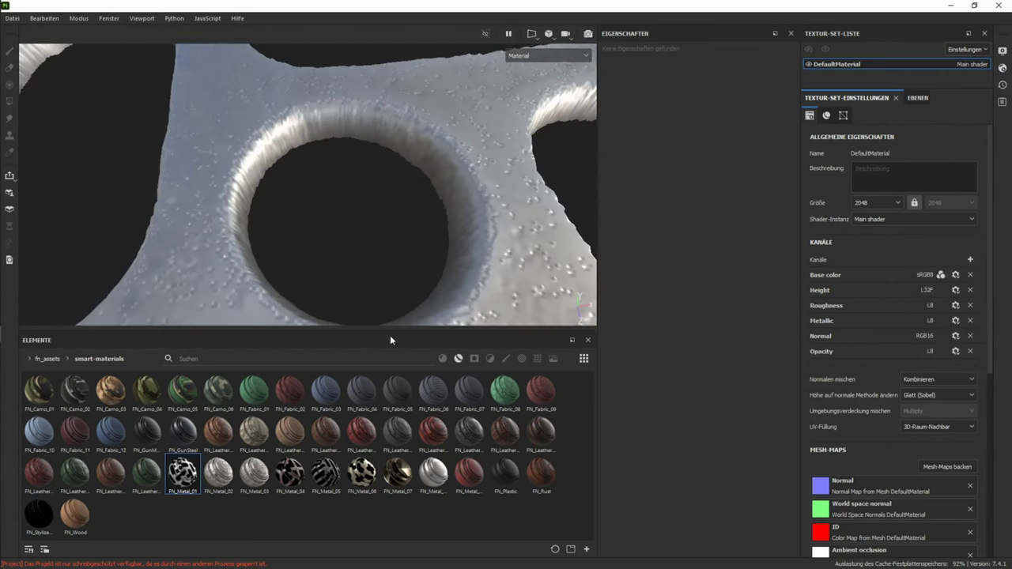
# - Replace FN_Metal_01 with the FN_Metal_06 smart material and inspect its cut-out pattern on the plane
pyautogui.click(918, 97)
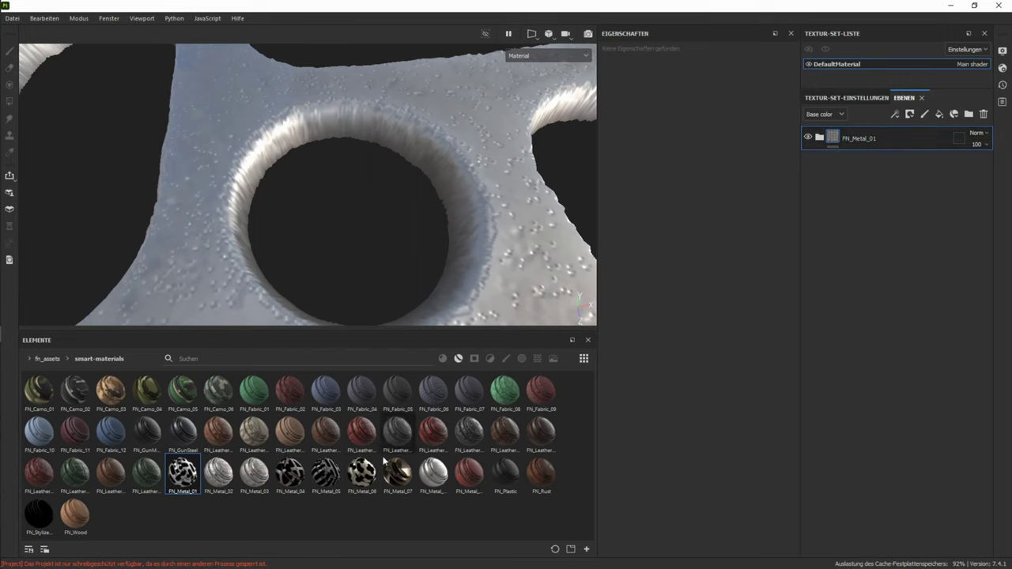
pyautogui.moveTo(366, 479); pyautogui.dragTo(879, 154)
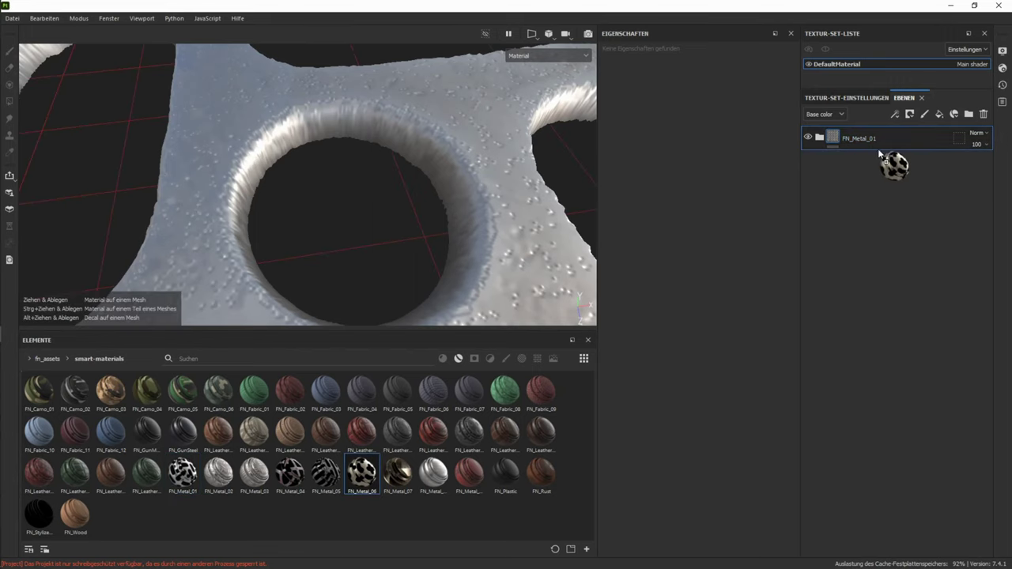
pyautogui.click(869, 162)
pyautogui.press('Delete')
pyautogui.scroll(-6, 346, 190)
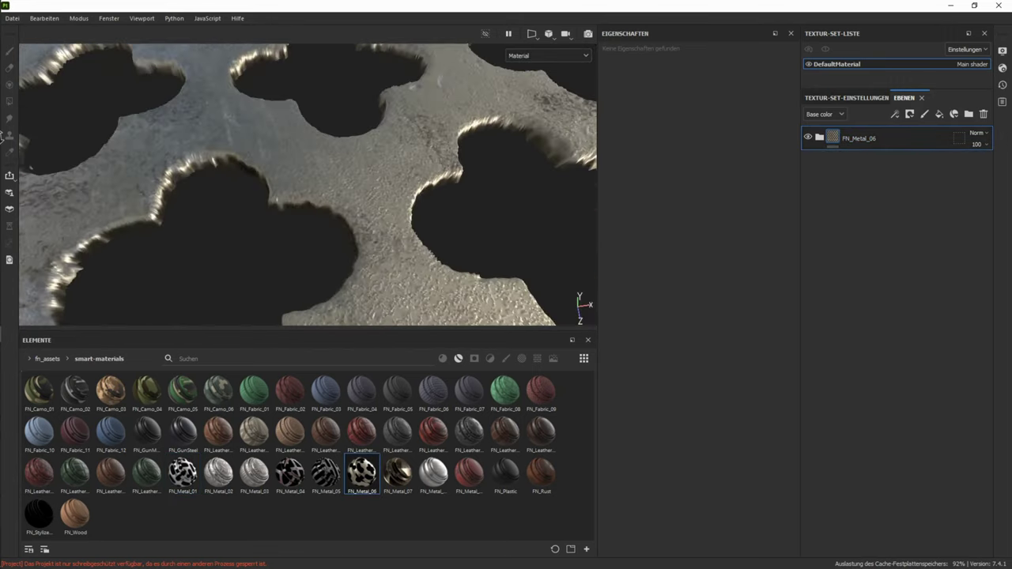
pyautogui.scroll(-4, 367, 189)
pyautogui.keyDown('alt'); pyautogui.moveTo(346, 190); pyautogui.dragTo(353, 236); pyautogui.keyUp('alt')
pyautogui.scroll(3, 368, 191)
# - Replace FN_Metal_06 with the FN_Metal_05 smart material on the plane
pyautogui.click(893, 144)
pyautogui.press('Delete')
pyautogui.moveTo(326, 473); pyautogui.dragTo(389, 264)
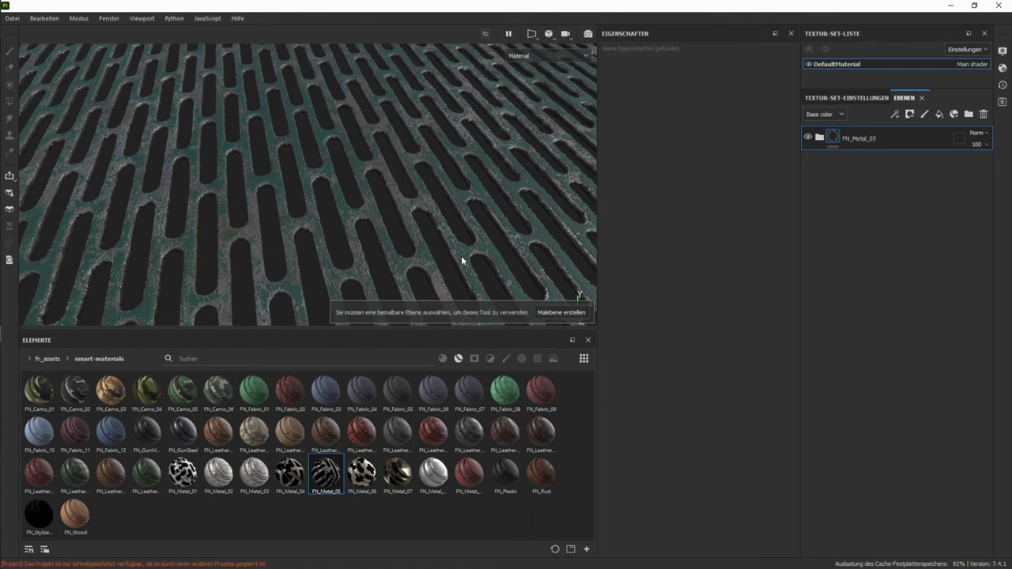
# - Try a UV scale of 5.97 on FN_Metal_05's Metal01 pattern layer, then set it to 2
pyautogui.click(820, 137)
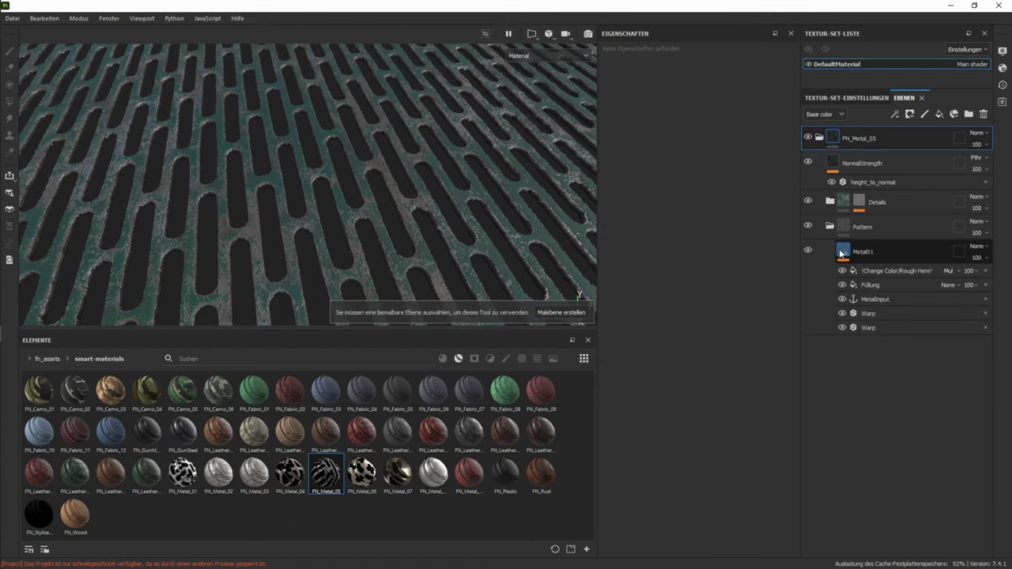
pyautogui.click(845, 252)
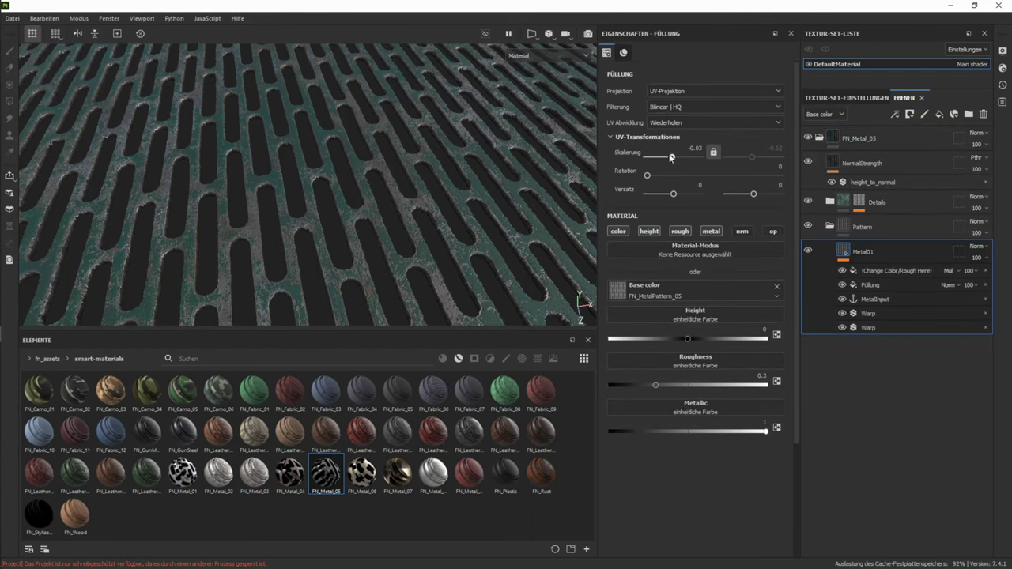
pyautogui.moveTo(671, 156); pyautogui.dragTo(683, 157)
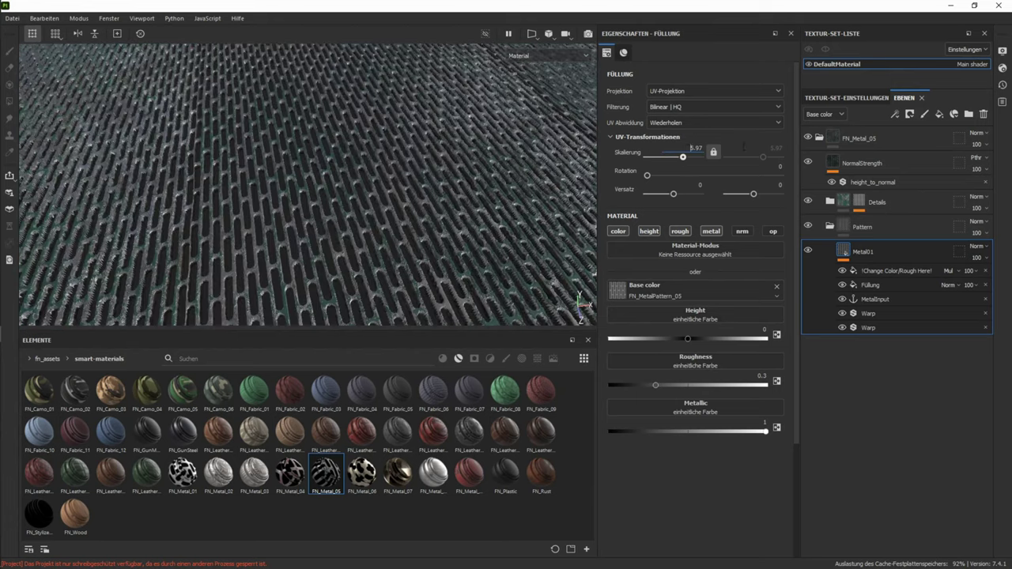
pyautogui.press('Tab')
pyautogui.scroll(5, 546, 202)
pyautogui.press('Tab')
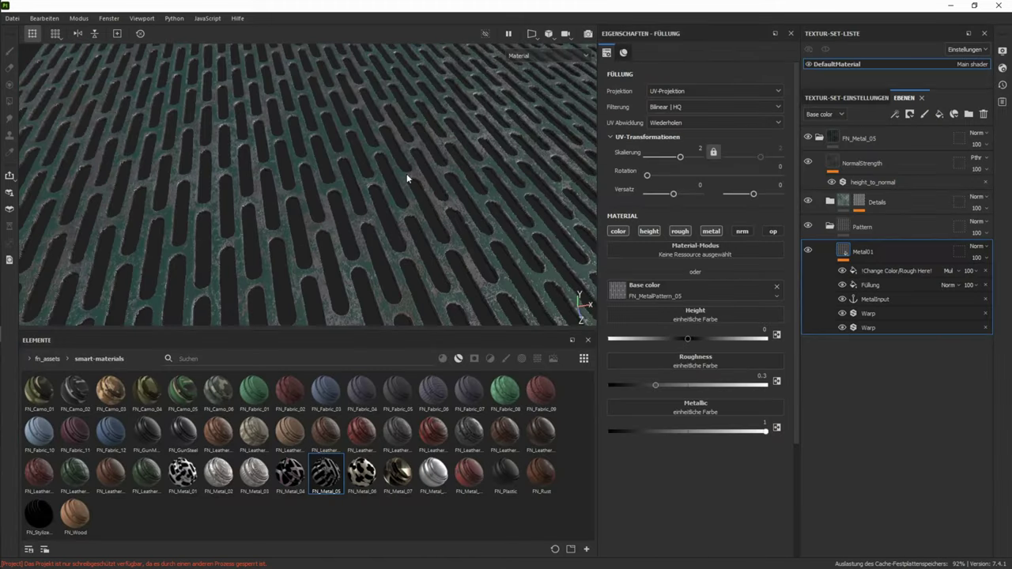
# - Apply the FN_Leather_11 smart material to the plane and open the fill settings of its TowelPattern01 layer
pyautogui.scroll(-5, 406, 173)
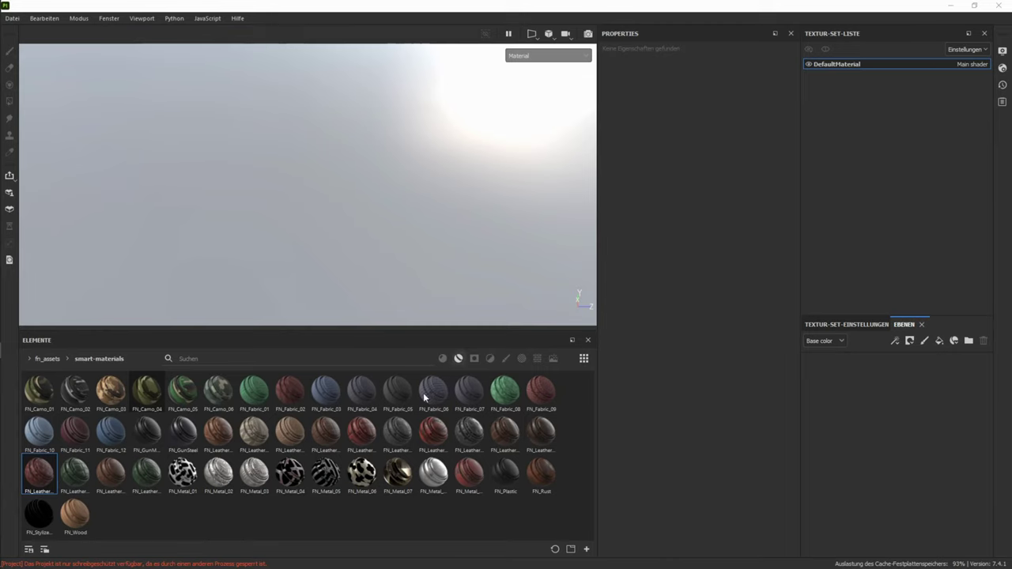
pyautogui.moveTo(54, 489); pyautogui.dragTo(437, 177)
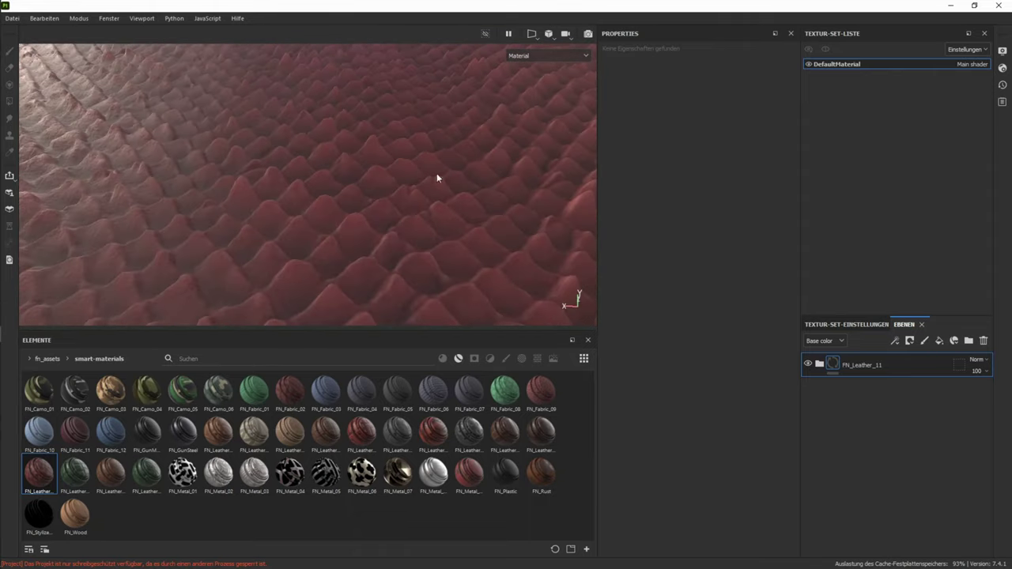
pyautogui.click(819, 364)
pyautogui.scroll(-2, 858, 455)
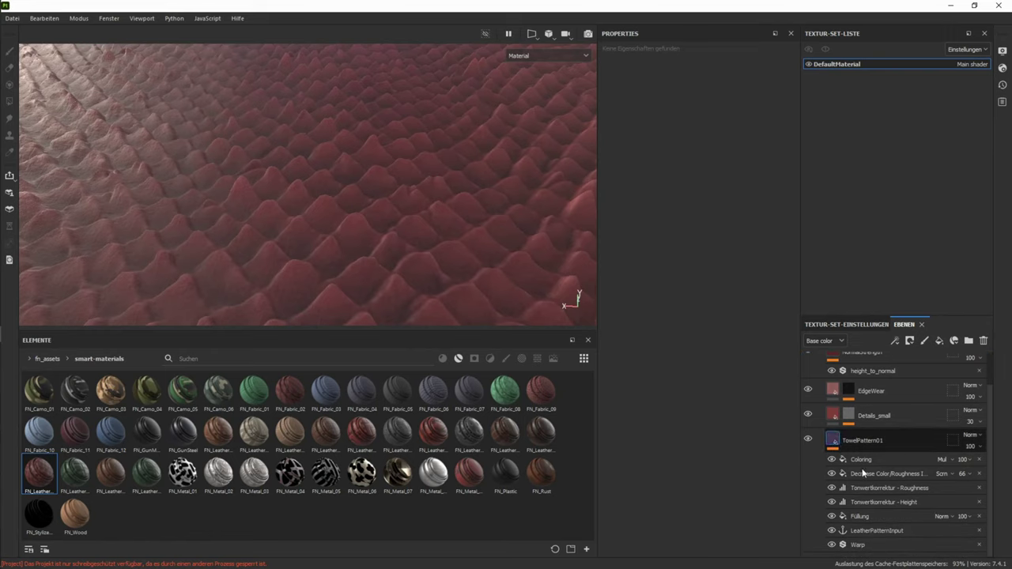
pyautogui.click(860, 516)
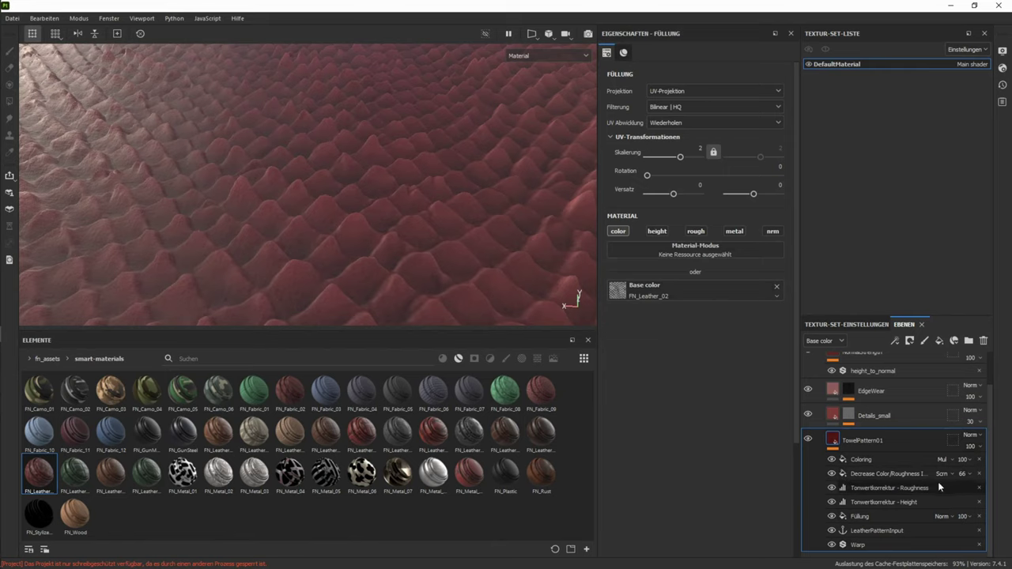
pyautogui.scroll(2, 842, 433)
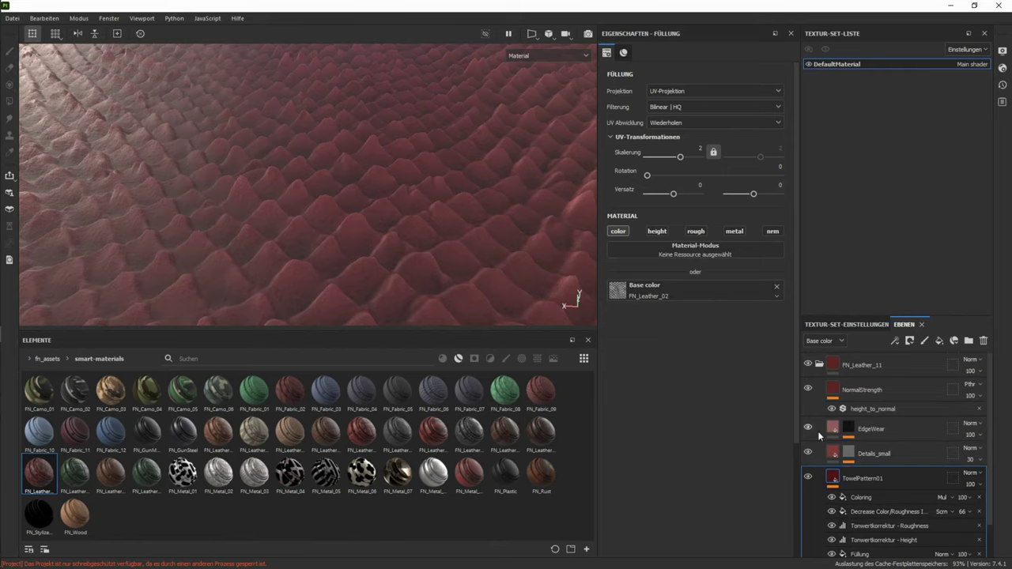
# - Replace FN_Leather_11 with the FN_Leather_12 smart material and inspect its surface on the plane
pyautogui.keyDown('alt'); pyautogui.moveTo(409, 183); pyautogui.dragTo(68, 181); pyautogui.keyUp('alt')
pyautogui.click(866, 366)
pyautogui.hotkey('ctrl', 'a')
pyautogui.press('Delete')
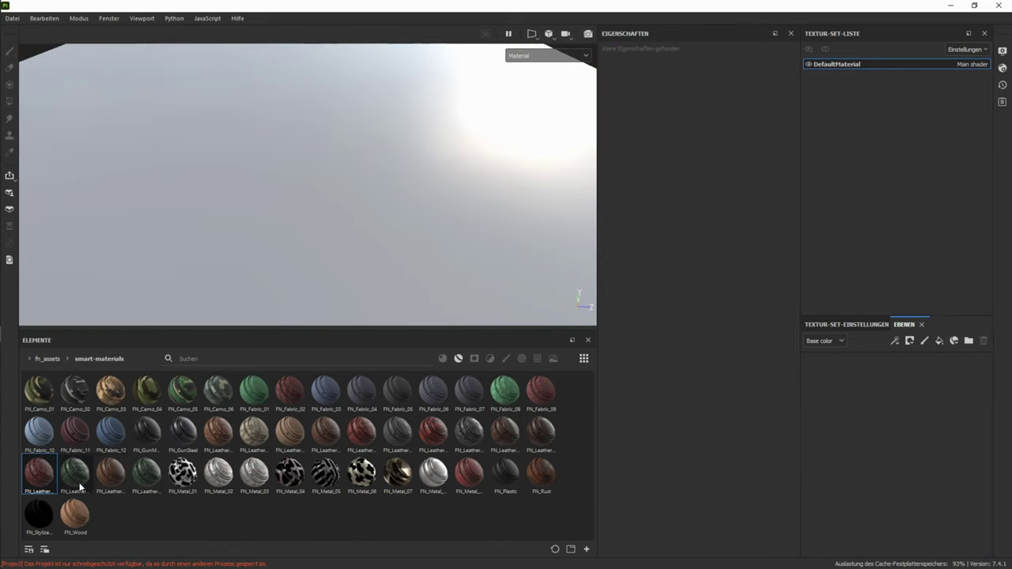
pyautogui.moveTo(75, 475); pyautogui.dragTo(383, 226)
pyautogui.keyDown('alt'); pyautogui.moveTo(402, 171); pyautogui.dragTo(226, 174); pyautogui.keyUp('alt')
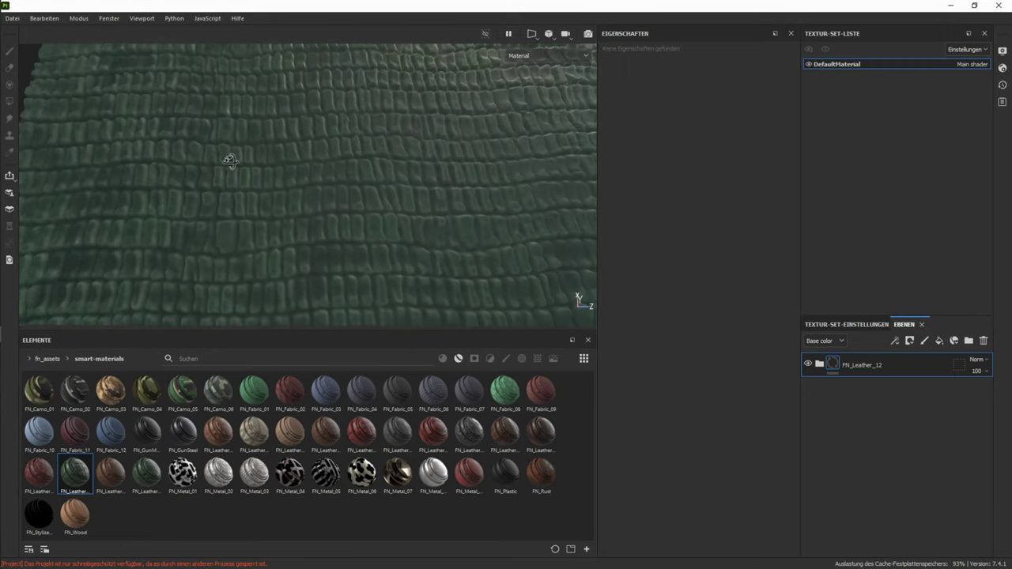
# - Replace FN_Leather_12 with the FN_Leather_07 smart material on the plane
pyautogui.click(912, 369)
pyautogui.press('Delete')
pyautogui.moveTo(437, 433); pyautogui.dragTo(363, 184)
# - Replace FN_Leather_07 with FN_Leather_09 and inspect its embossed pattern under different angles and lighting
pyautogui.click(928, 368)
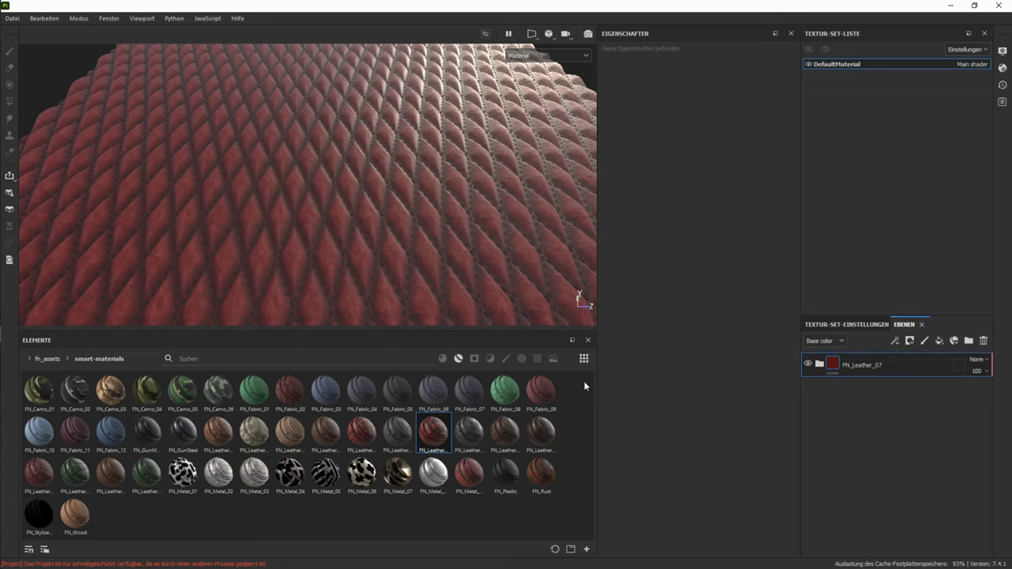
pyautogui.press('Delete')
pyautogui.moveTo(505, 437); pyautogui.dragTo(462, 233)
pyautogui.keyDown('alt'); pyautogui.moveTo(462, 234); pyautogui.dragTo(519, 283, button='right'); pyautogui.keyUp('alt')
pyautogui.keyDown('alt'); pyautogui.moveTo(520, 283); pyautogui.dragTo(397, 252); pyautogui.keyUp('alt')
pyautogui.keyDown('shift'); pyautogui.moveTo(397, 251); pyautogui.dragTo(431, 253, button='right'); pyautogui.keyUp('shift')
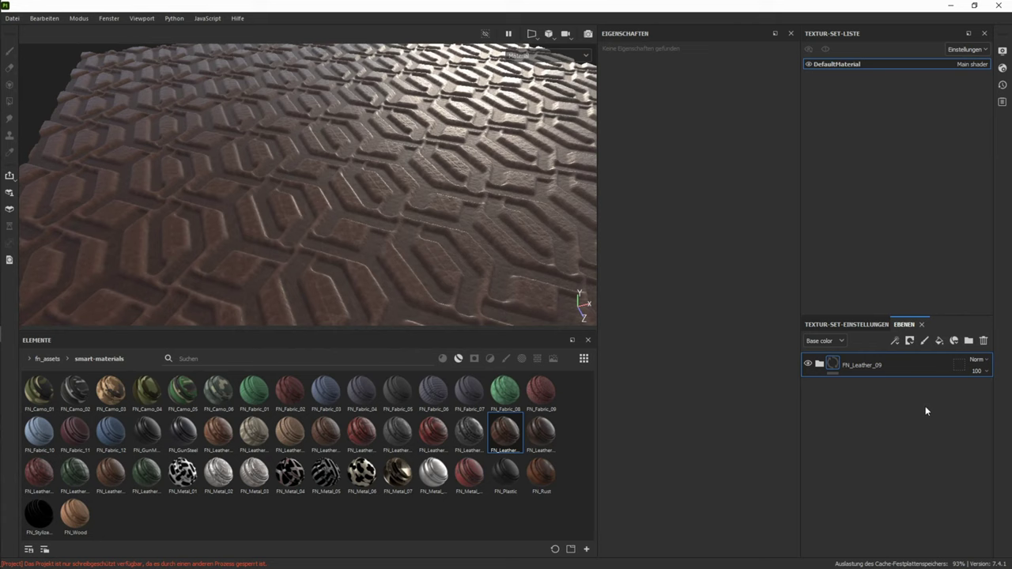
# - Replace FN_Leather_09 with FN_Leather_04 on the plane, then remove it from the layer stack
pyautogui.click(914, 367)
pyautogui.press('Delete')
pyautogui.moveTo(325, 431); pyautogui.dragTo(382, 247)
pyautogui.click(904, 369)
pyautogui.press('Delete')
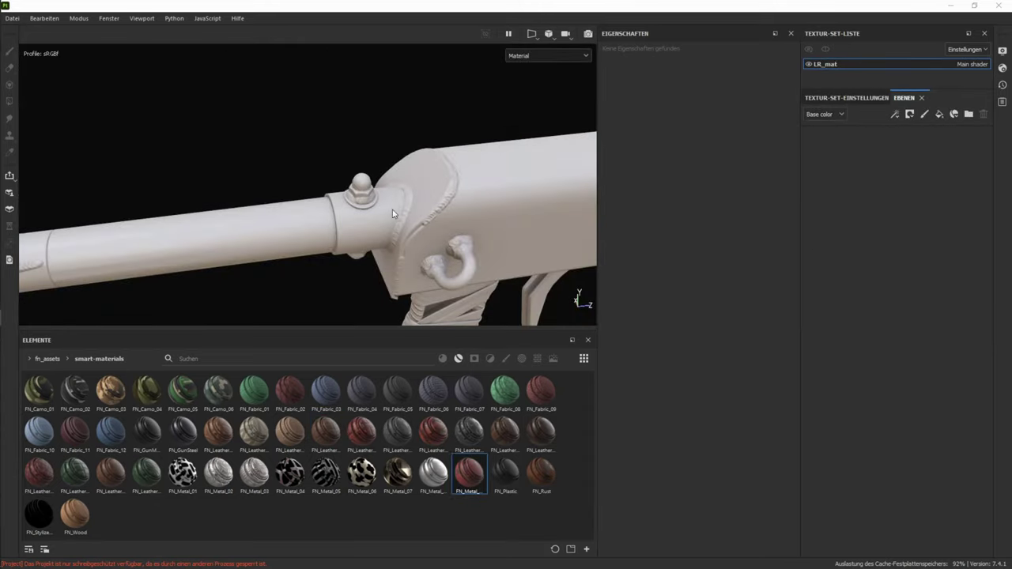
# - Apply the FN_Metal_Base smart material to the gun mesh in LR_mat and check it up close under rotated lighting
pyautogui.keyDown('alt'); pyautogui.moveTo(416, 188); pyautogui.dragTo(299, 187); pyautogui.keyUp('alt')
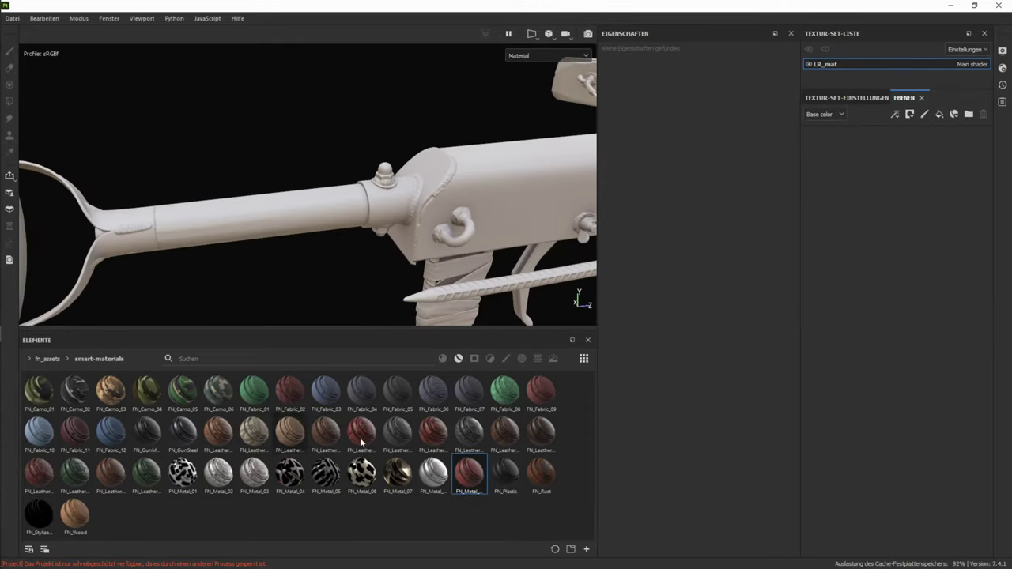
pyautogui.keyDown('alt'); pyautogui.moveTo(326, 116); pyautogui.dragTo(330, 171); pyautogui.keyUp('alt')
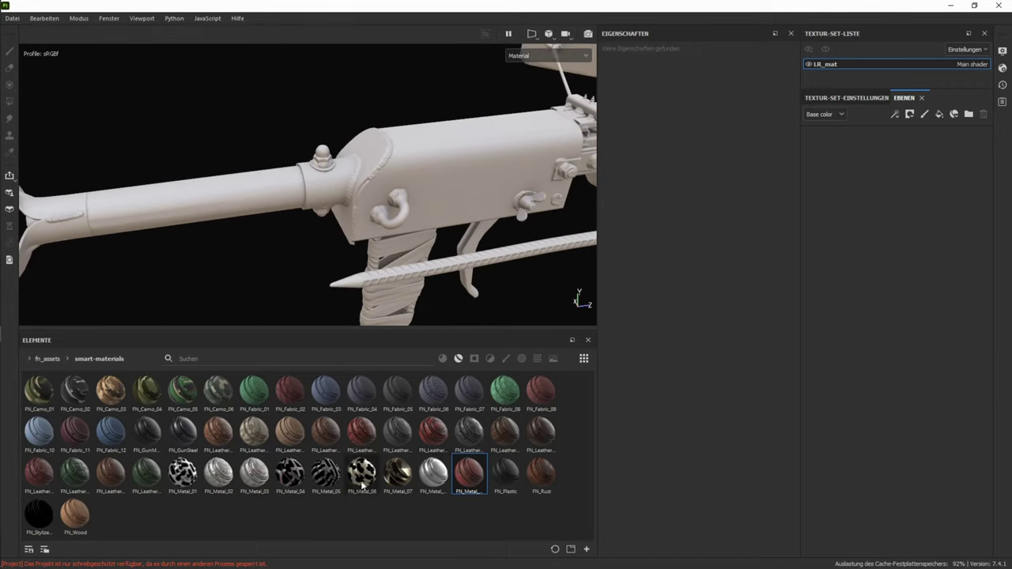
pyautogui.keyDown('alt'); pyautogui.moveTo(469, 219); pyautogui.dragTo(440, 204); pyautogui.keyUp('alt')
pyautogui.scroll(3, 440, 204)
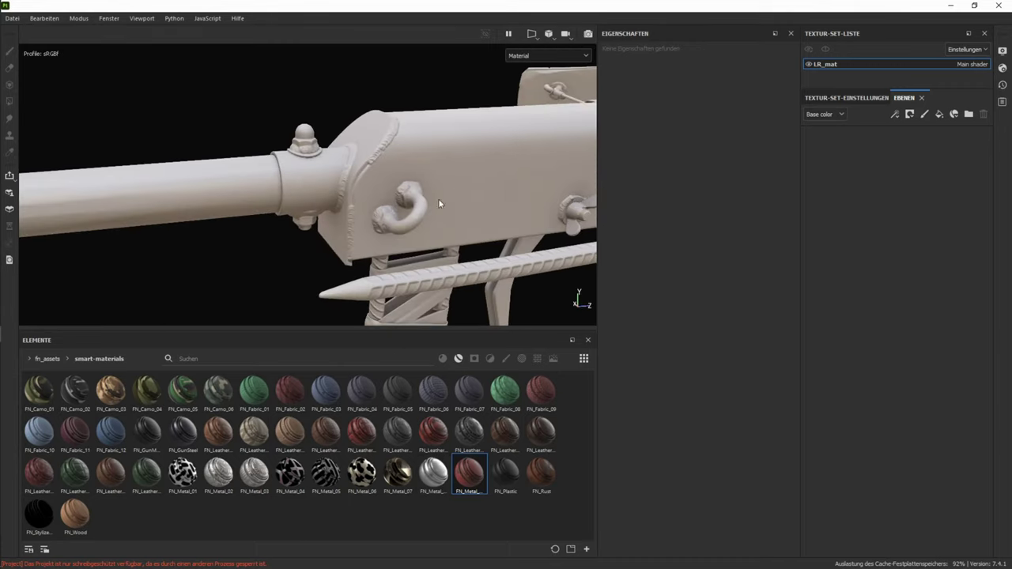
pyautogui.moveTo(432, 483); pyautogui.dragTo(423, 109)
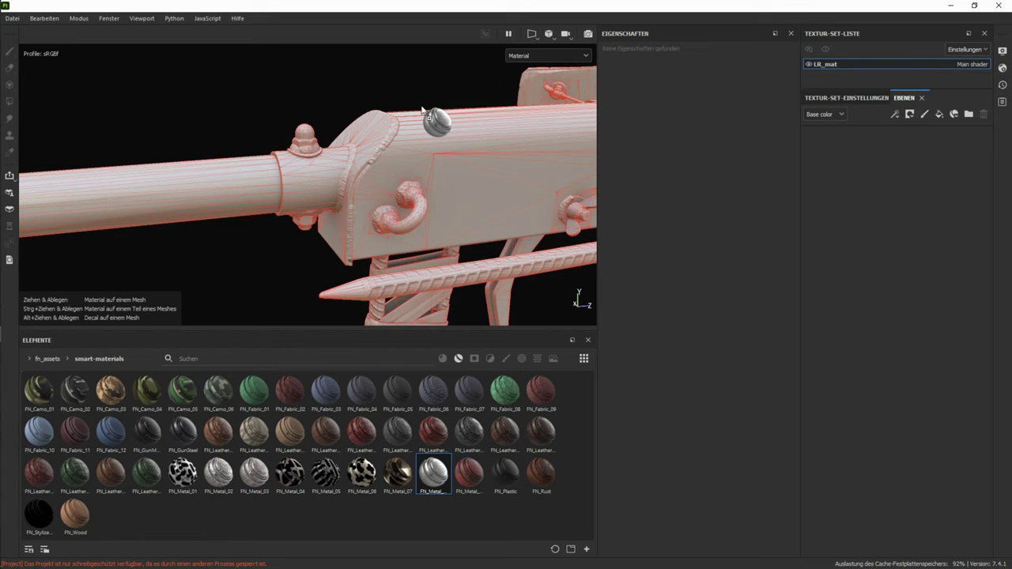
pyautogui.keyDown('alt'); pyautogui.moveTo(339, 119); pyautogui.dragTo(333, 222); pyautogui.keyUp('alt')
pyautogui.keyDown('alt'); pyautogui.moveTo(333, 222); pyautogui.dragTo(440, 246, button='right'); pyautogui.keyUp('alt')
pyautogui.keyDown('alt'); pyautogui.moveTo(396, 237); pyautogui.dragTo(431, 226); pyautogui.keyUp('alt')
pyautogui.keyDown('shift'); pyautogui.moveTo(431, 225); pyautogui.dragTo(474, 223, button='right'); pyautogui.keyUp('shift')
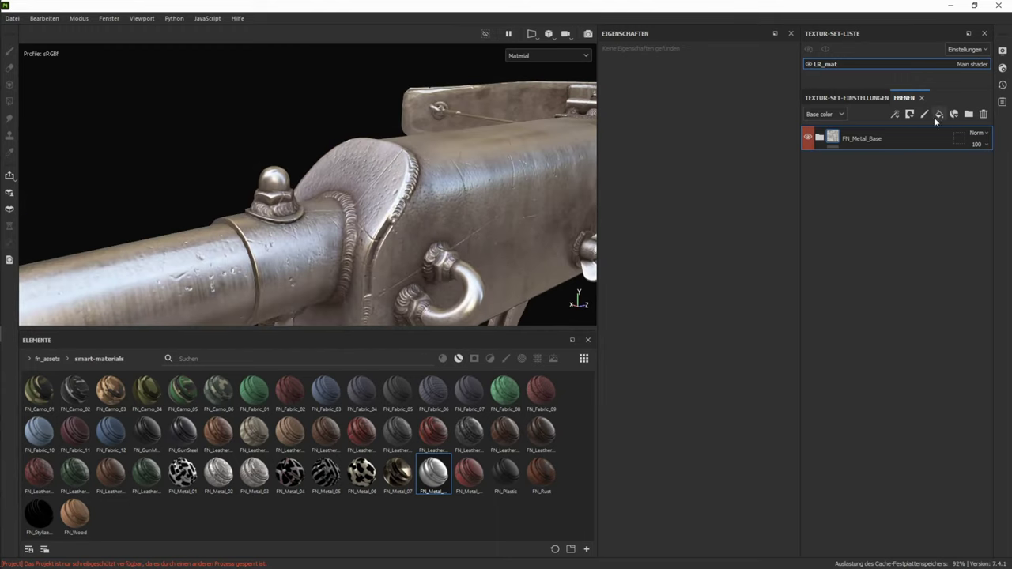
# - Expand the FN_Metal_Base folder and its Base subfolder to examine the layers behind the gun's metal surface
pyautogui.click(823, 137)
pyautogui.keyDown('alt'); pyautogui.moveTo(412, 142); pyautogui.dragTo(424, 203); pyautogui.keyUp('alt')
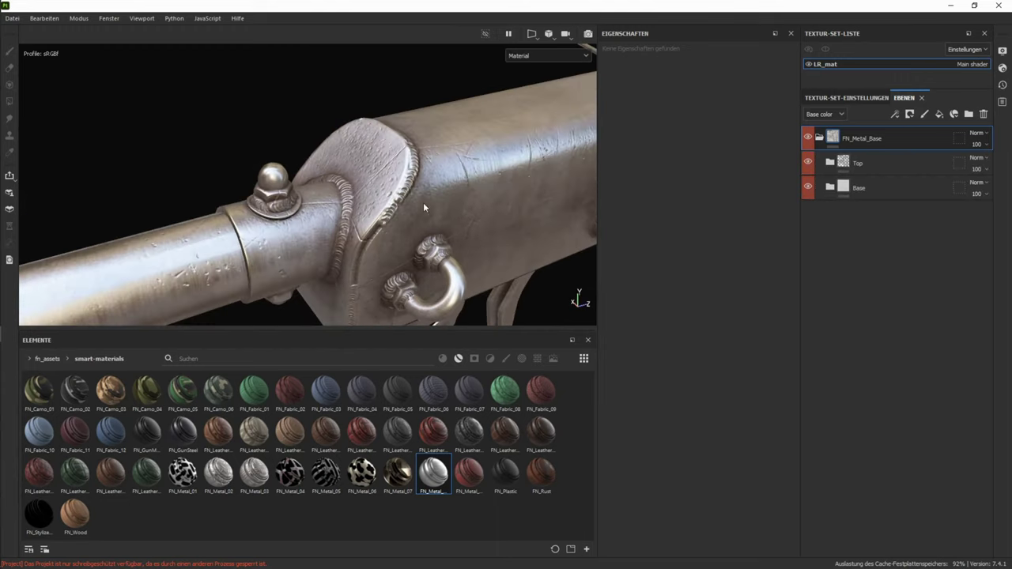
pyautogui.click(830, 187)
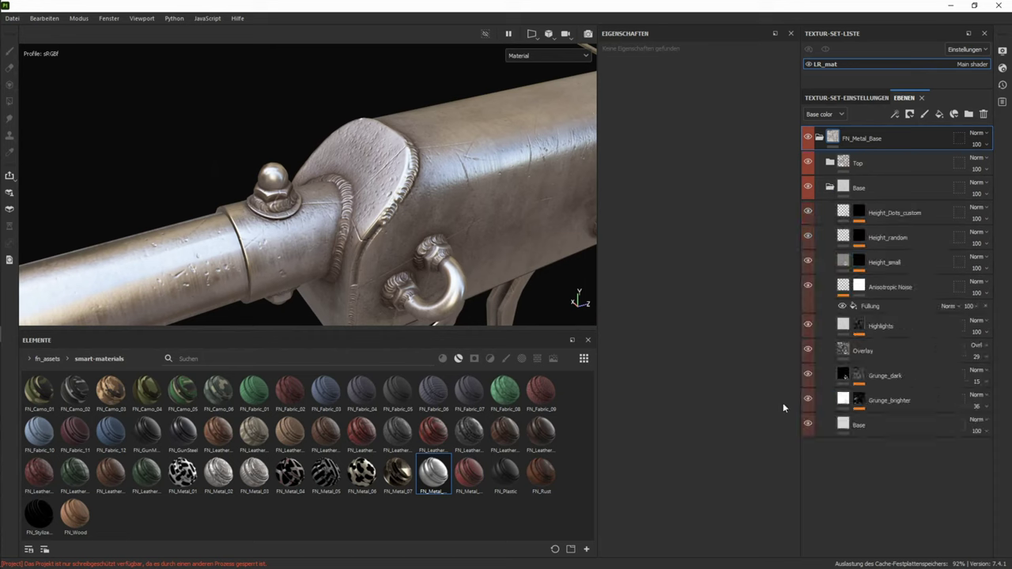
pyautogui.keyDown('alt'); pyautogui.moveTo(427, 185); pyautogui.dragTo(420, 188); pyautogui.keyUp('alt')
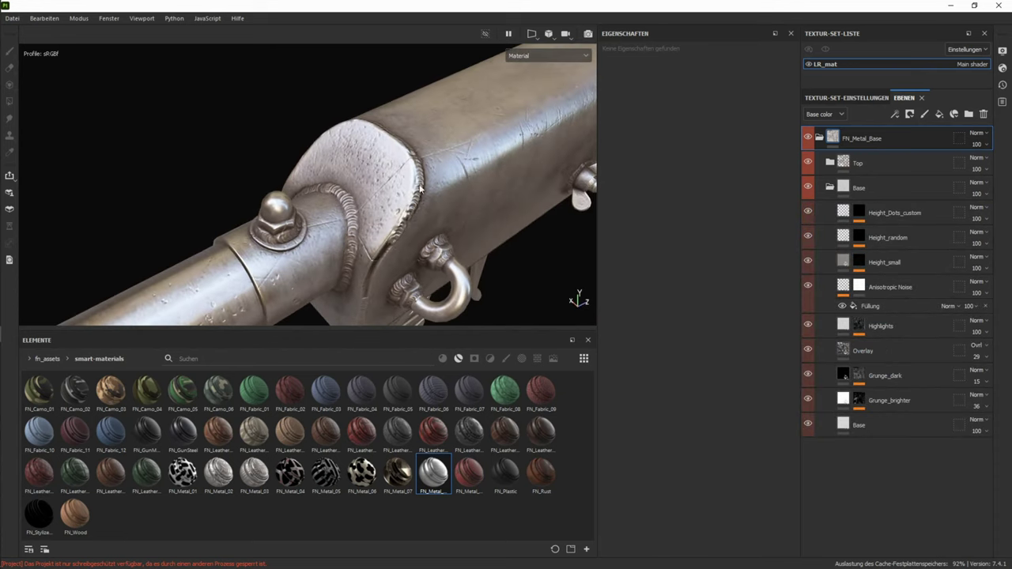
# - Preview Height_small's mask, try a UV scale of 2 on its Dirt 3 fill, restore 8 and return to the material view
pyautogui.keyDown('alt'); pyautogui.click(858, 266); pyautogui.keyUp('alt')
pyautogui.click(884, 295)
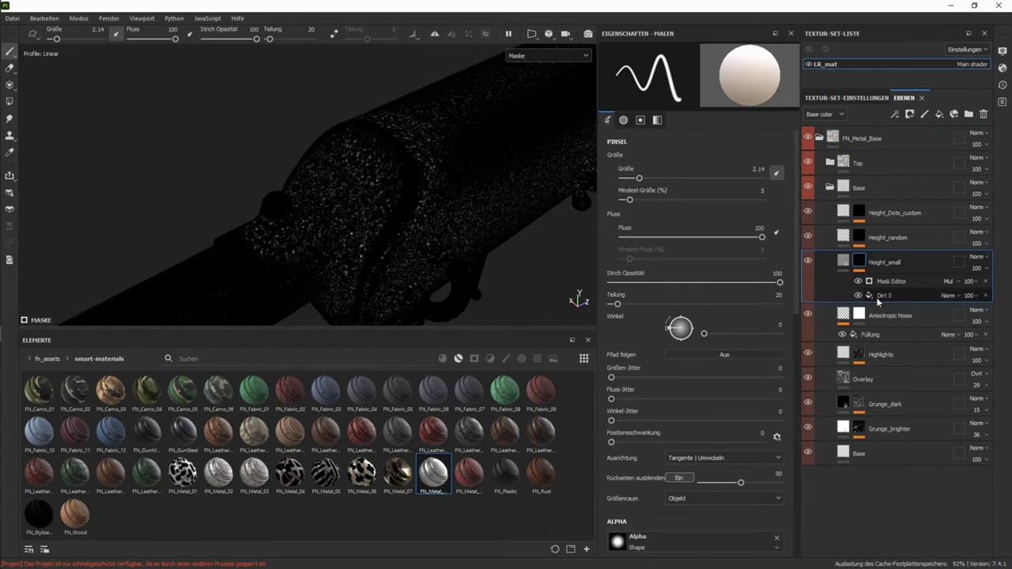
pyautogui.moveTo(694, 167); pyautogui.dragTo(735, 166)
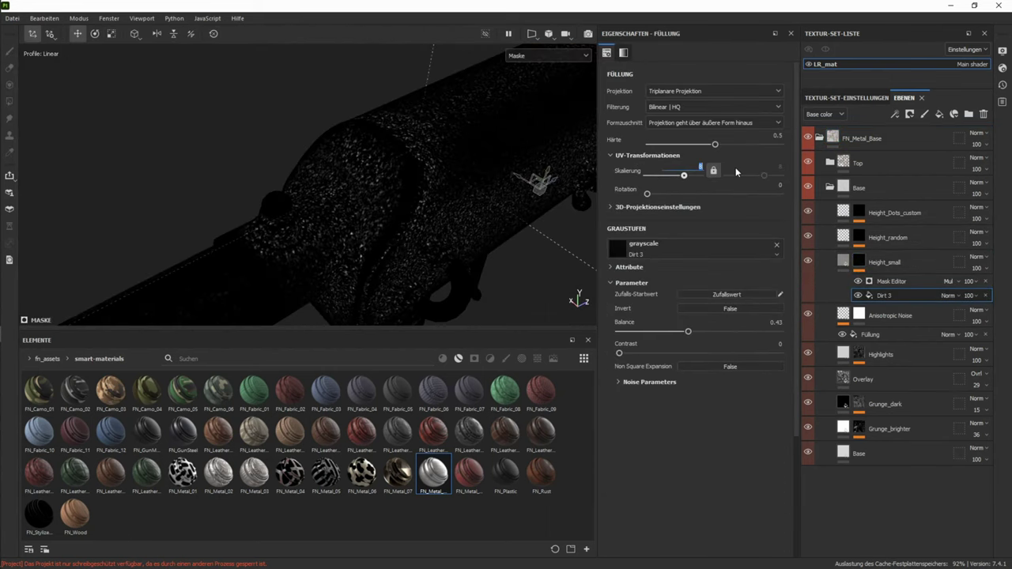
pyautogui.write('2')
pyautogui.press('Tab')
pyautogui.press('Tab')
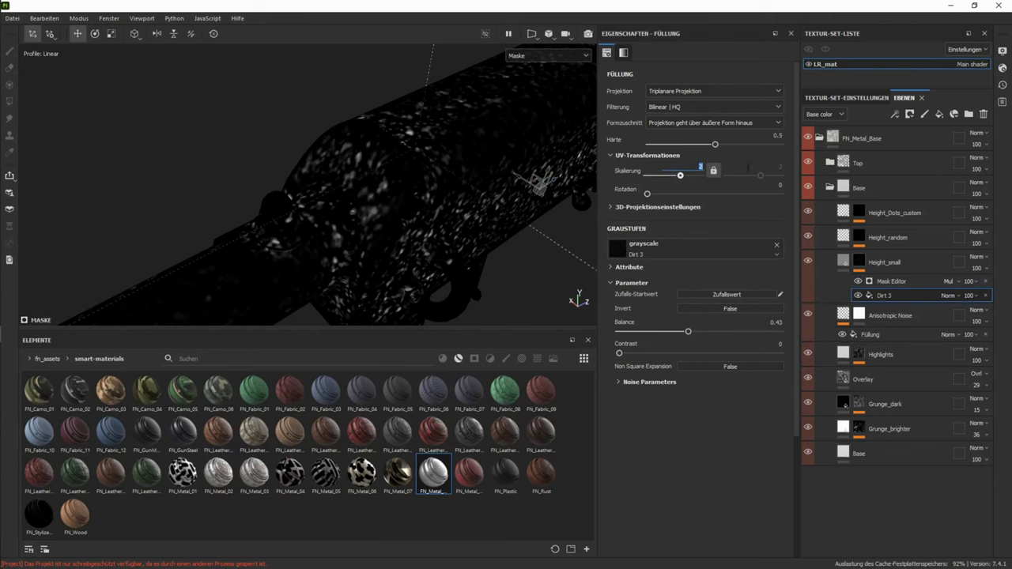
pyautogui.write('8')
pyautogui.press('Return')
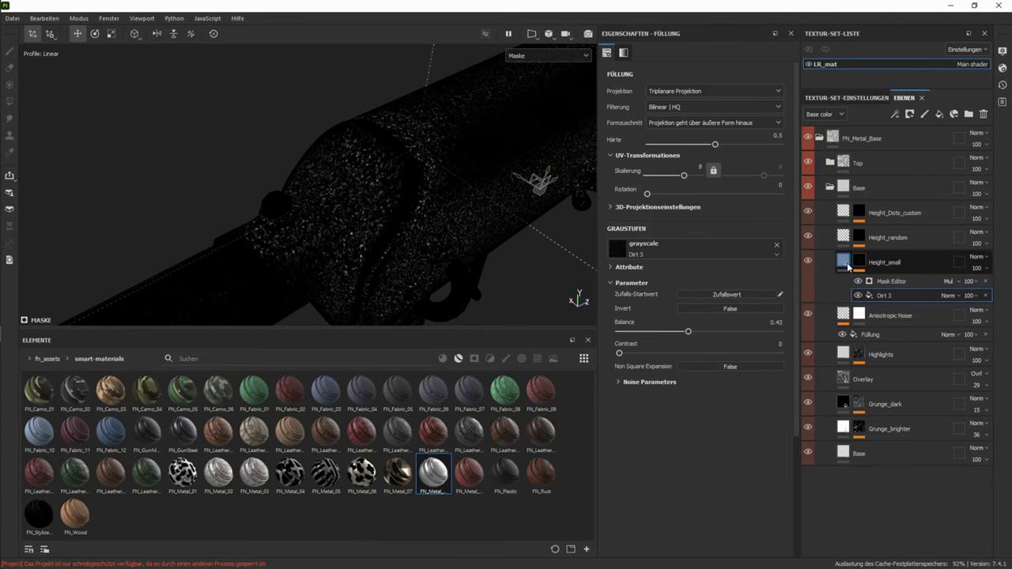
pyautogui.click(843, 264)
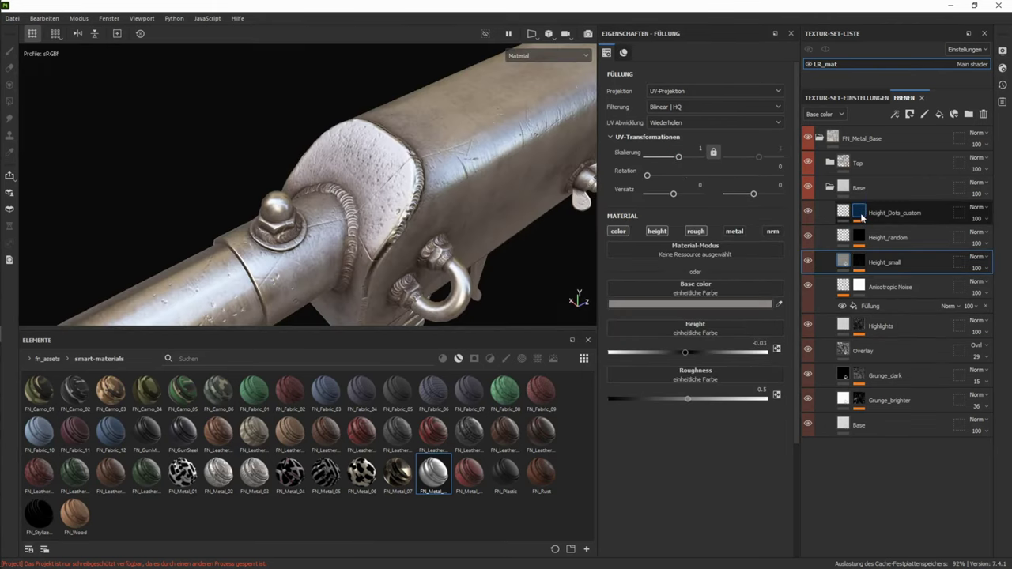
# - Expand the Top folder and examine the masks of its Scratches, Dirt_Big and FingerPrints layers
pyautogui.click(829, 163)
pyautogui.keyDown('alt'); pyautogui.click(859, 212); pyautogui.keyUp('alt')
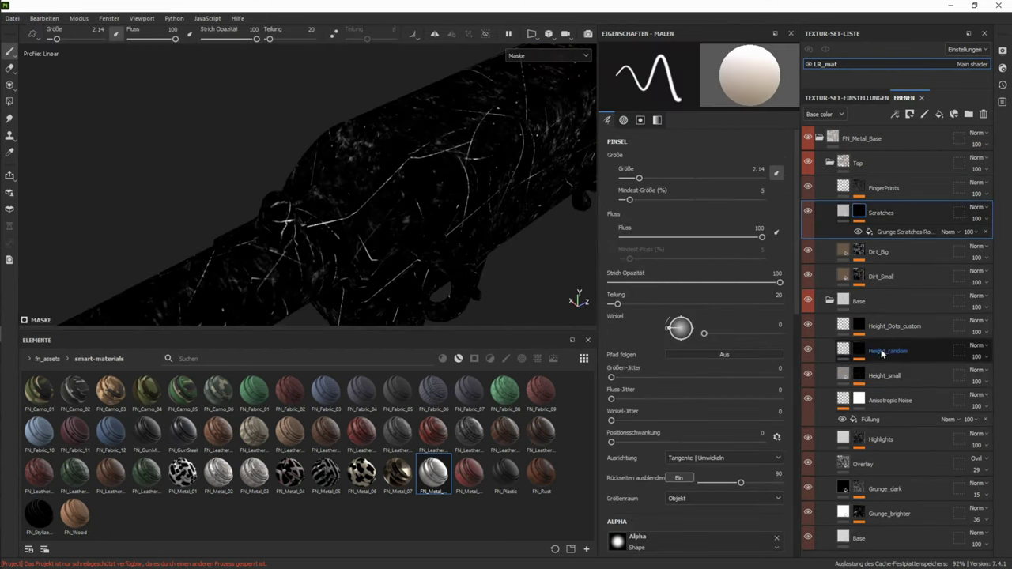
pyautogui.click(859, 252)
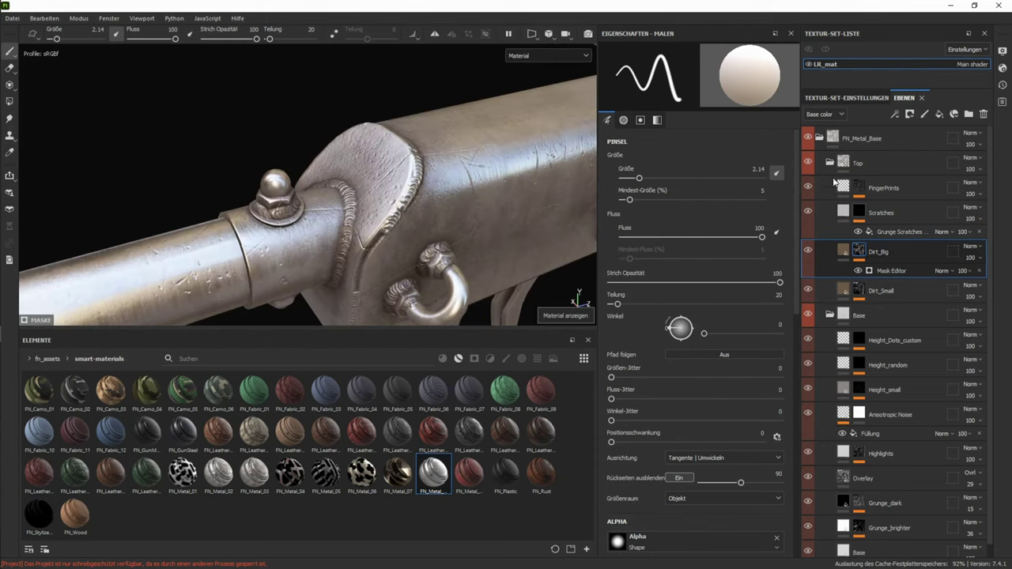
pyautogui.click(830, 163)
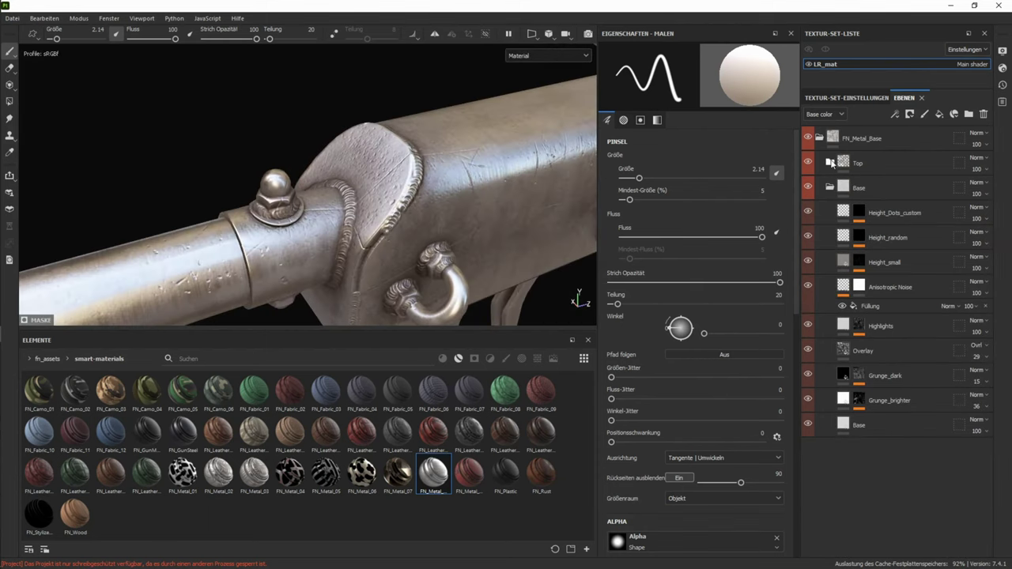
pyautogui.click(830, 163)
pyautogui.keyDown('alt'); pyautogui.click(859, 185); pyautogui.keyUp('alt')
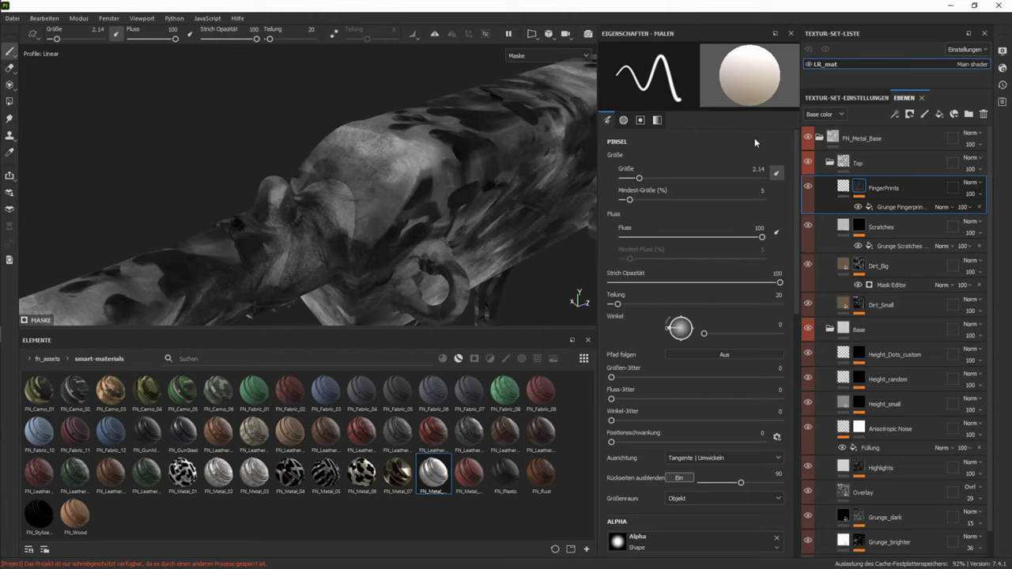
# - Collapse the Top and Base folders and select FN_Metal_Base to view the full material on the gun
pyautogui.click(830, 163)
pyautogui.click(830, 187)
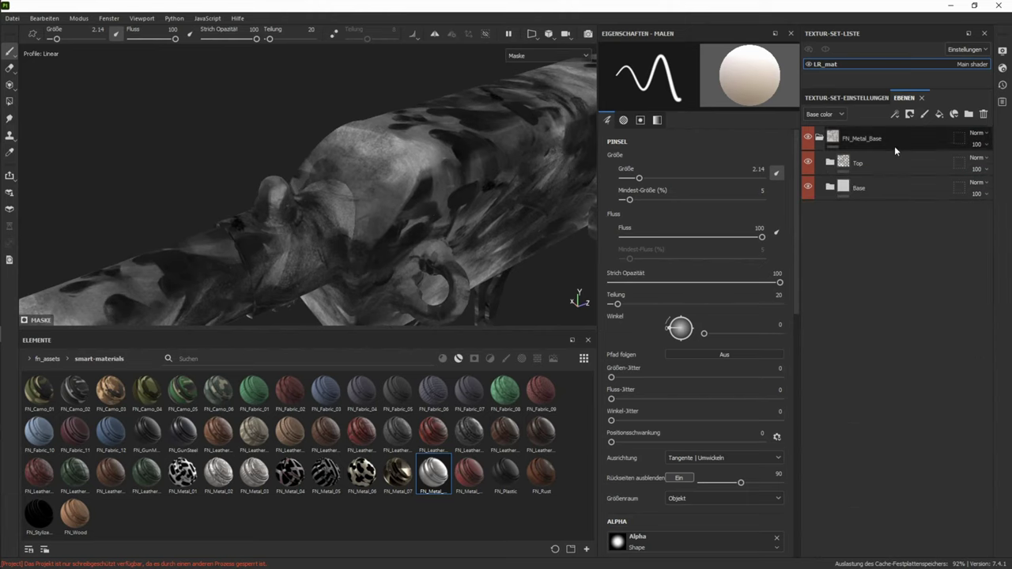
pyautogui.click(894, 143)
pyautogui.keyDown('alt'); pyautogui.moveTo(435, 215); pyautogui.dragTo(477, 171); pyautogui.keyUp('alt')
# - Select the paint effect on Height_Dots_custom's mask in the Base folder and set the brush size to 2.56
pyautogui.click(830, 188)
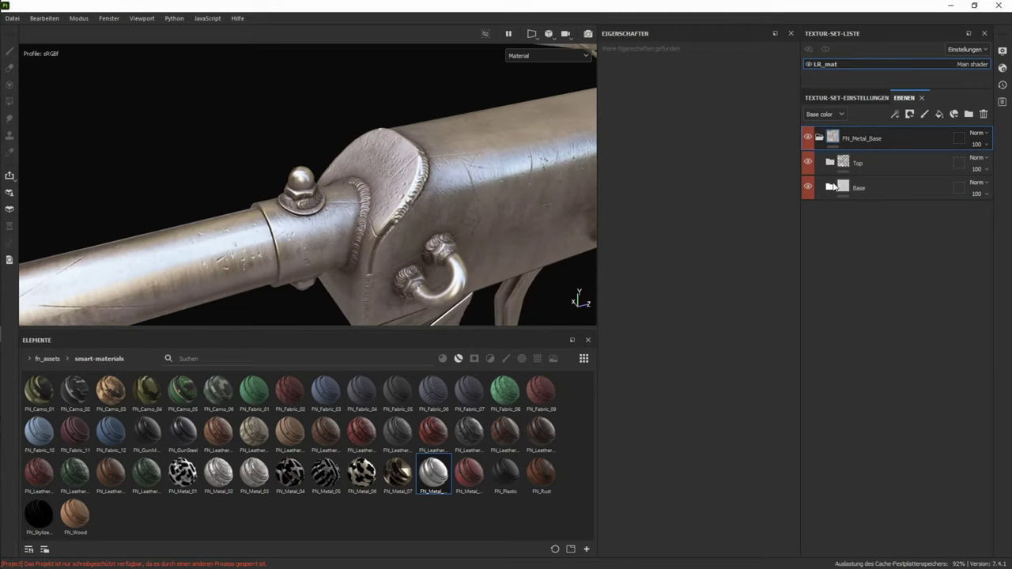
pyautogui.click(860, 211)
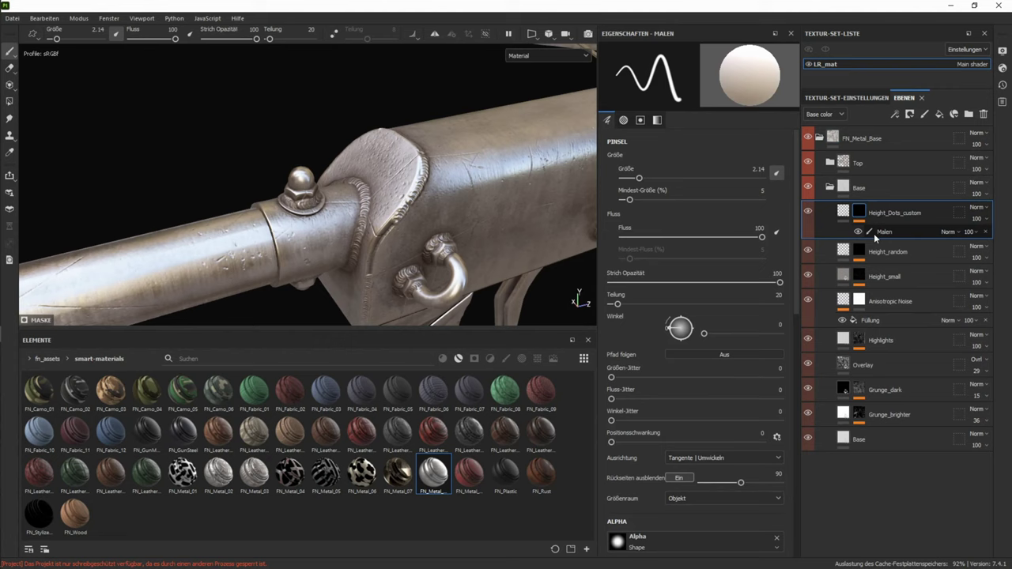
pyautogui.click(885, 234)
pyautogui.keyDown('alt'); pyautogui.moveTo(408, 171); pyautogui.dragTo(484, 187); pyautogui.keyUp('alt')
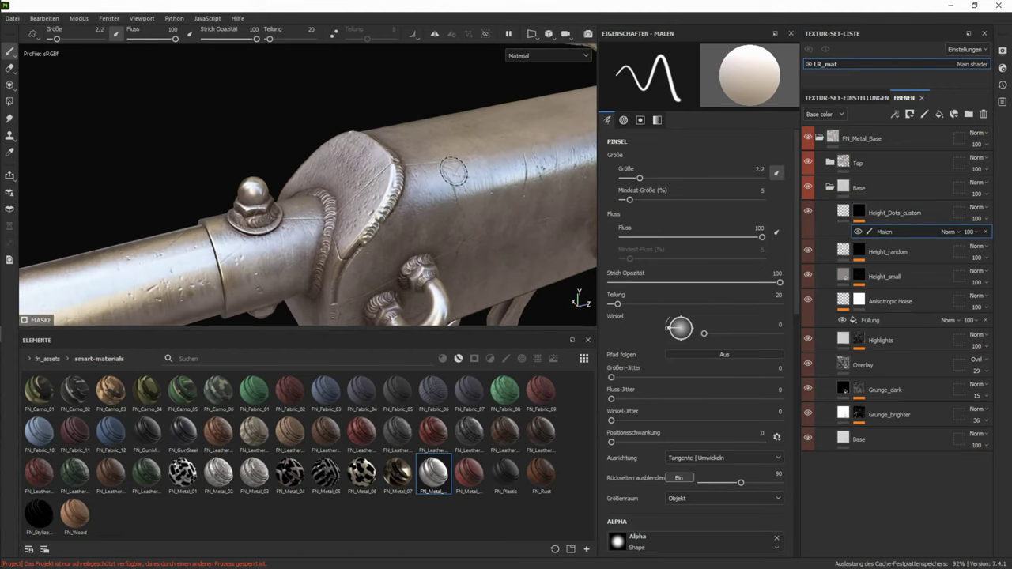
pyautogui.keyDown('ctrl'); pyautogui.moveTo(454, 172); pyautogui.dragTo(461, 171, button='right'); pyautogui.keyUp('ctrl')
pyautogui.moveTo(454, 172)
pyautogui.keyDown('alt'); pyautogui.mouseDown()
pyautogui.moveTo(506, 170)
pyautogui.moveTo(501, 177)
pyautogui.mouseUp(); pyautogui.keyUp('alt')
pyautogui.keyDown('alt'); pyautogui.moveTo(506, 266); pyautogui.dragTo(501, 225); pyautogui.keyUp('alt')
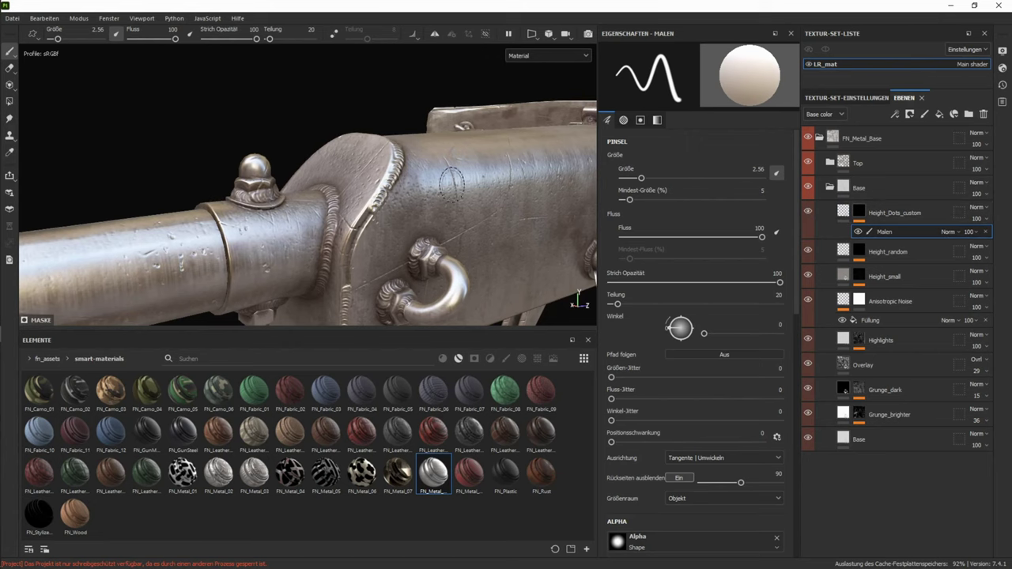
pyautogui.moveTo(504, 162)
pyautogui.keyDown('alt'); pyautogui.mouseDown()
pyautogui.moveTo(518, 168)
pyautogui.moveTo(523, 237)
pyautogui.mouseUp(); pyautogui.keyUp('alt')
# - Collapse the Base folder and select the FN_Metal_Base folder
pyautogui.click(878, 185)
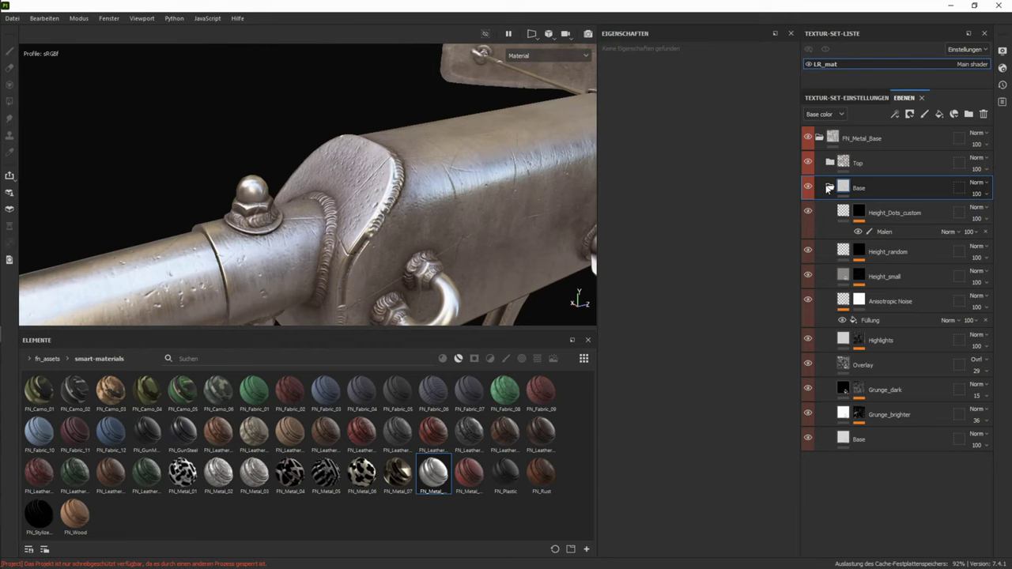
pyautogui.click(829, 188)
pyautogui.keyDown('alt'); pyautogui.moveTo(406, 199); pyautogui.dragTo(374, 213); pyautogui.keyUp('alt')
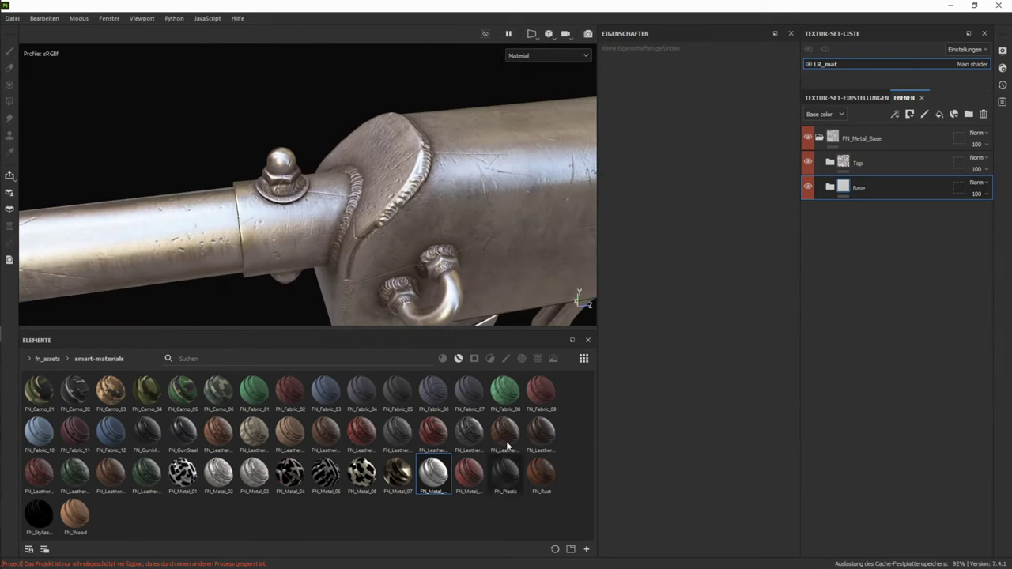
pyautogui.click(894, 139)
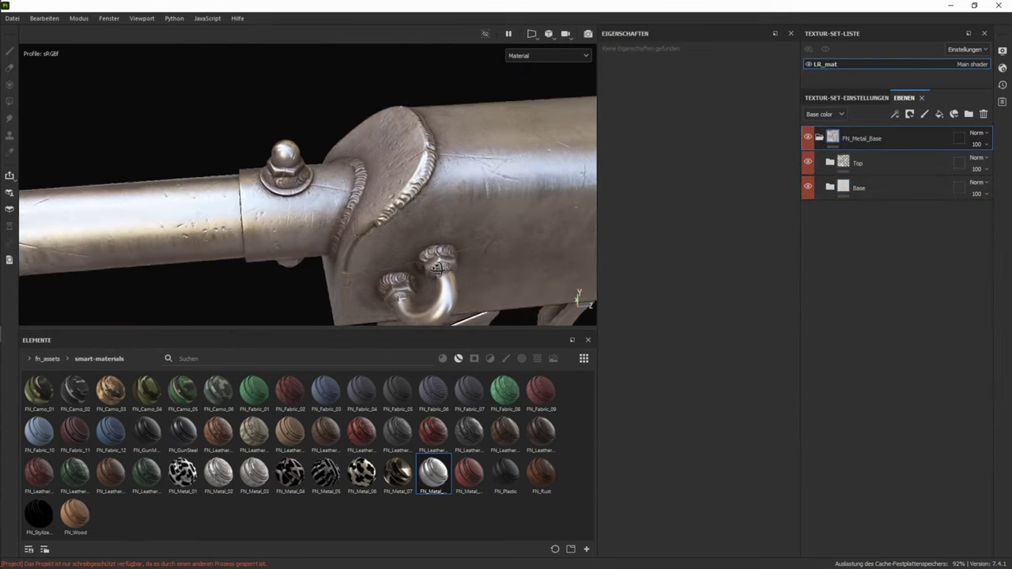
# - Add FN_Metal_Painted to the gun, expand its folder and toggle its visibility to compare it with the bare metal
pyautogui.moveTo(473, 484); pyautogui.dragTo(491, 173)
pyautogui.keyDown('alt'); pyautogui.moveTo(262, 186); pyautogui.dragTo(273, 158, button='middle'); pyautogui.keyUp('alt')
pyautogui.moveTo(273, 158)
pyautogui.keyDown('alt'); pyautogui.mouseDown()
pyautogui.moveTo(407, 171)
pyautogui.moveTo(360, 158)
pyautogui.mouseUp(); pyautogui.keyUp('alt')
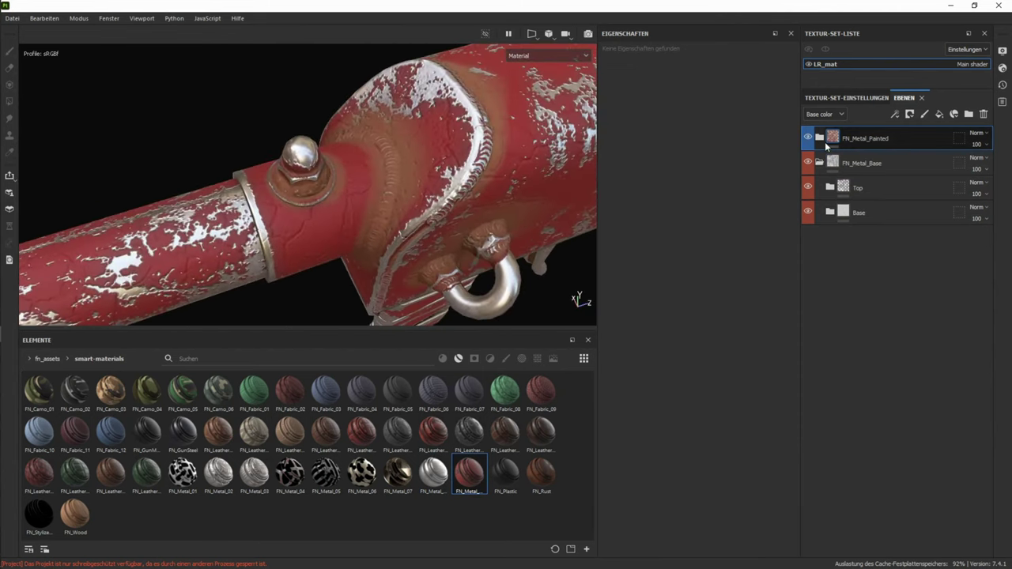
pyautogui.click(820, 139)
pyautogui.click(807, 138)
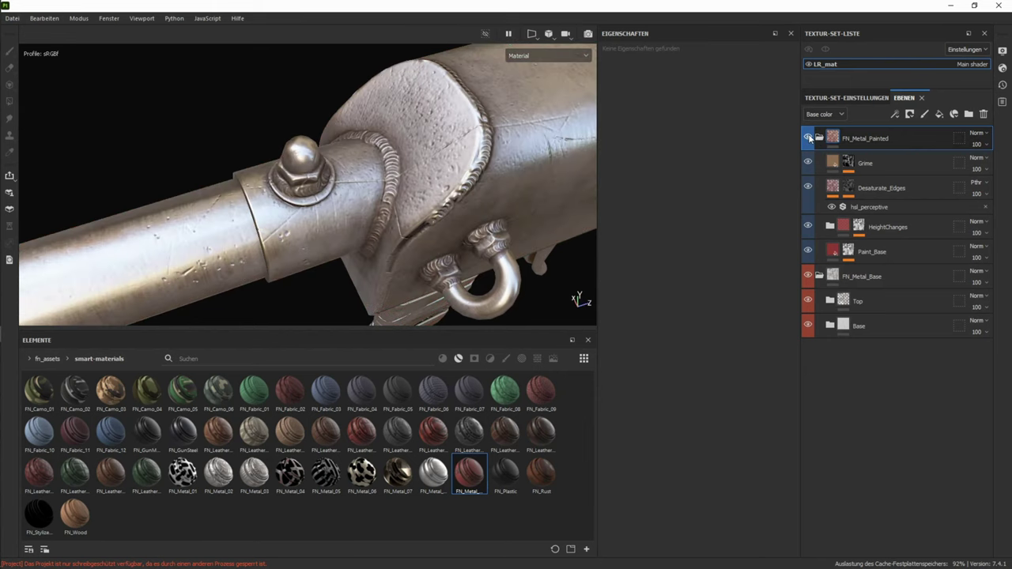
pyautogui.click(807, 138)
pyautogui.keyDown('alt'); pyautogui.moveTo(397, 197); pyautogui.dragTo(373, 163); pyautogui.keyUp('alt')
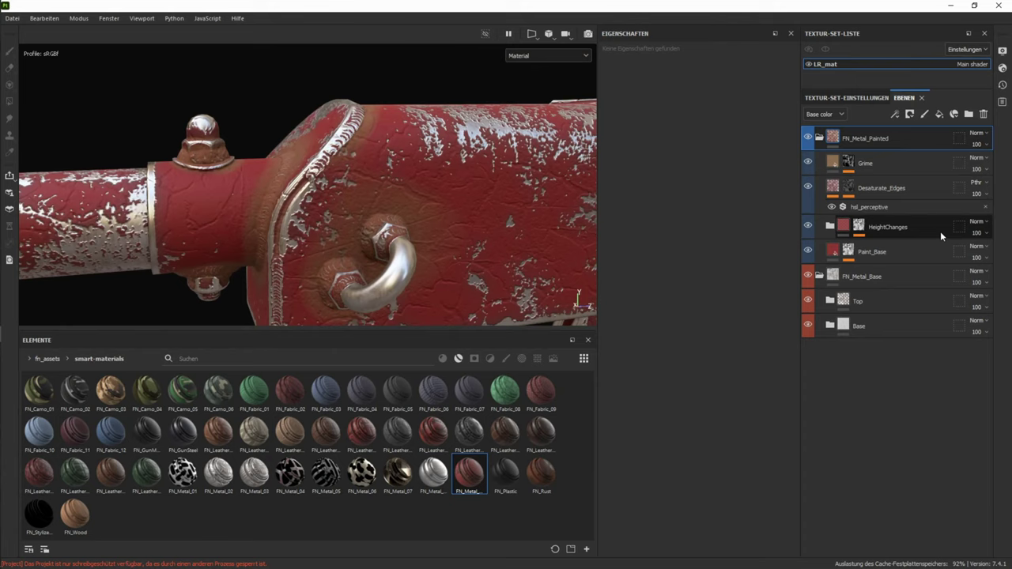
# - Expand the HeightChanges folder and try a green base color on the Paint_Base layer
pyautogui.click(829, 226)
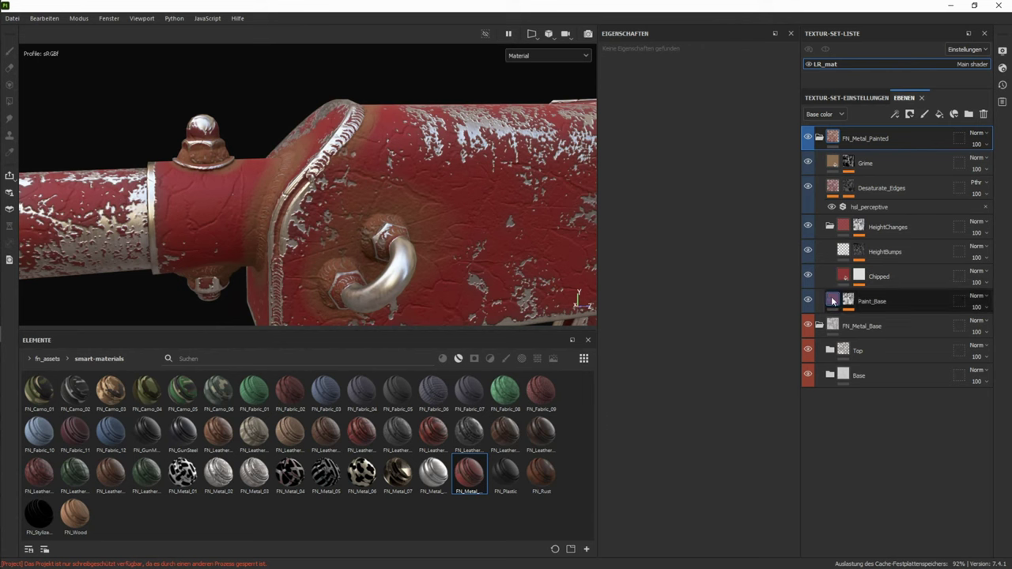
pyautogui.click(878, 300)
pyautogui.click(755, 304)
pyautogui.click(879, 368)
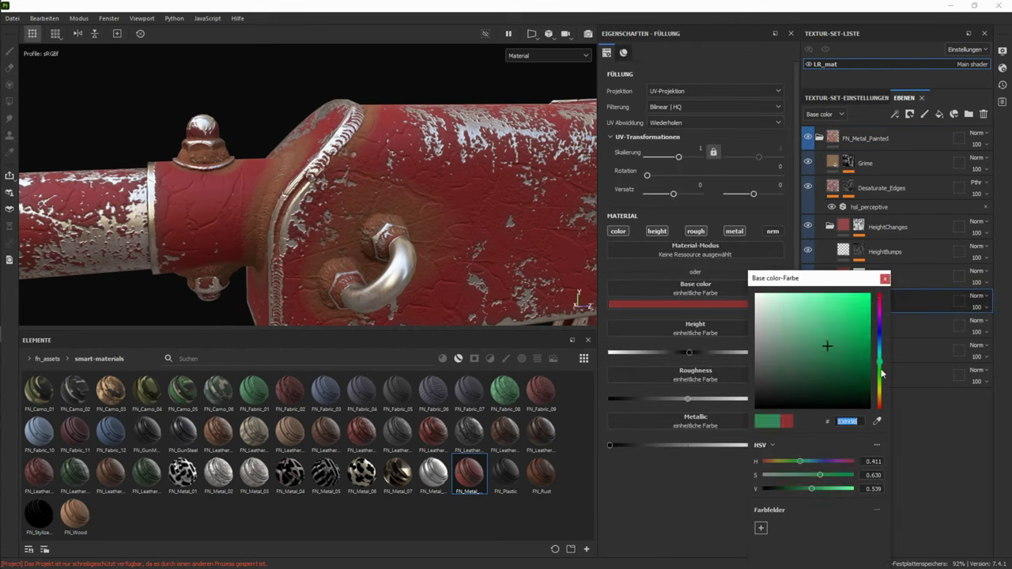
pyautogui.click(886, 280)
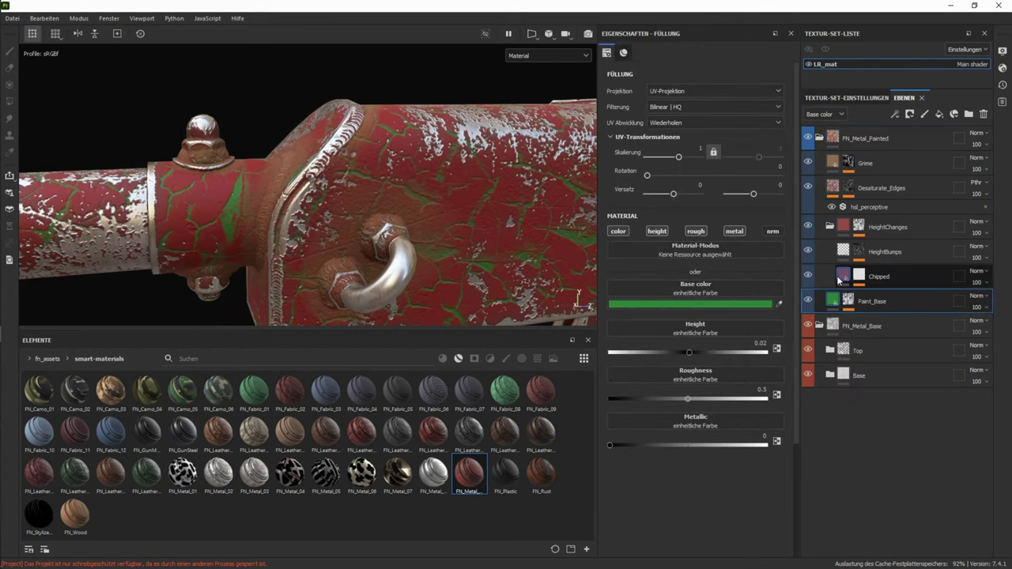
# - Try a matching green base color on the Chipped layer, and undo the recolouring of the paint
pyautogui.click(841, 277)
pyautogui.click(755, 303)
pyautogui.click(892, 366)
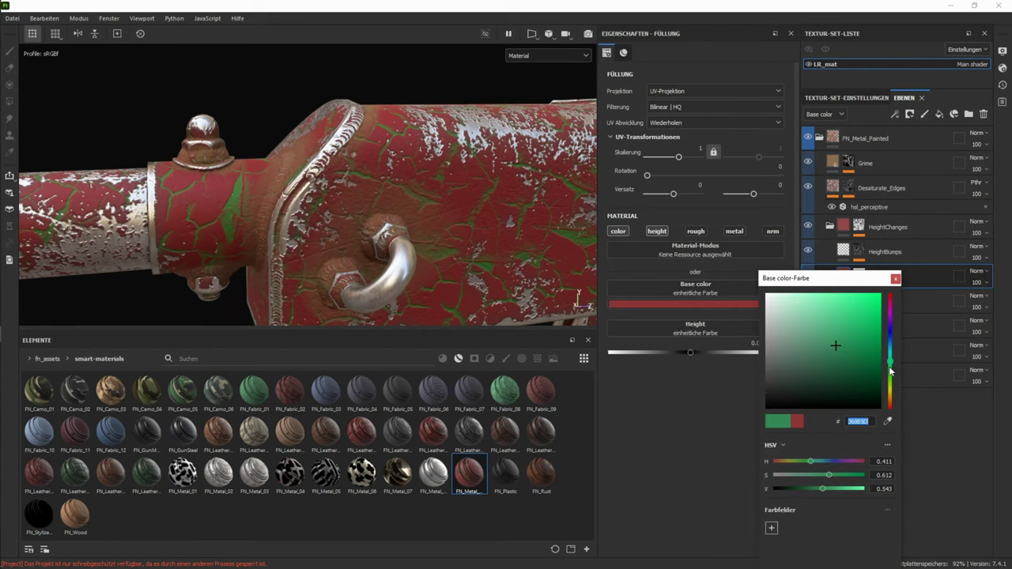
pyautogui.moveTo(217, 154)
pyautogui.keyDown('alt'); pyautogui.mouseDown()
pyautogui.moveTo(304, 200)
pyautogui.moveTo(462, 210)
pyautogui.mouseUp(); pyautogui.keyUp('alt')
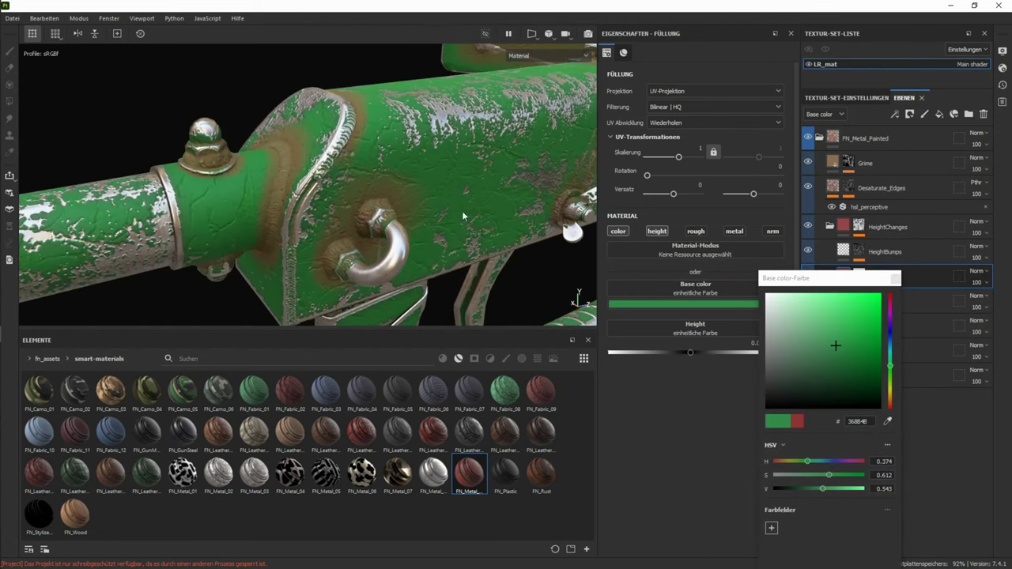
pyautogui.hotkey('ctrl', 'z')
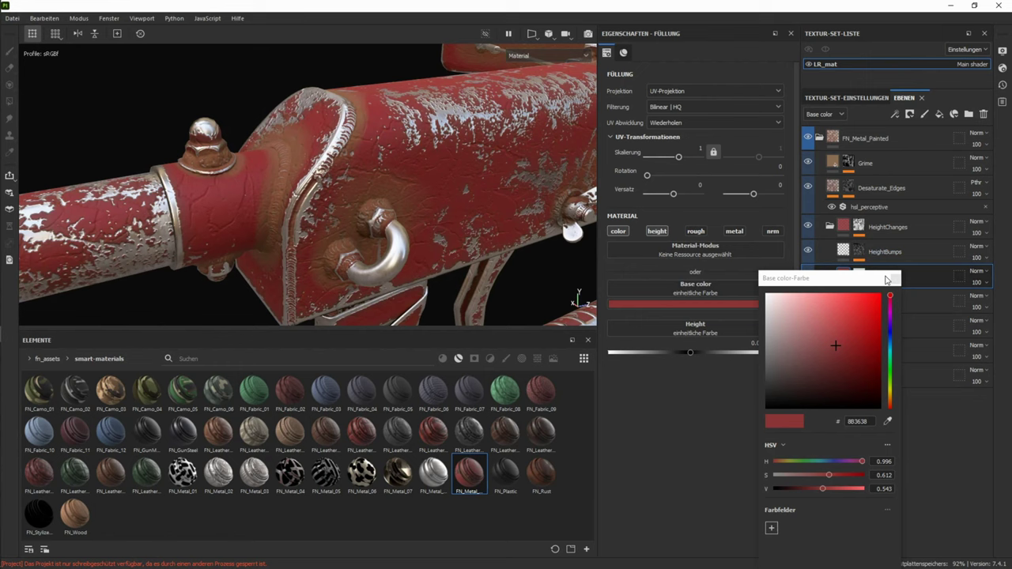
pyautogui.click(895, 278)
# - Collapse the FN_Metal_Painted folder and add the FN_Rust smart material at the top of the layer stack
pyautogui.click(820, 140)
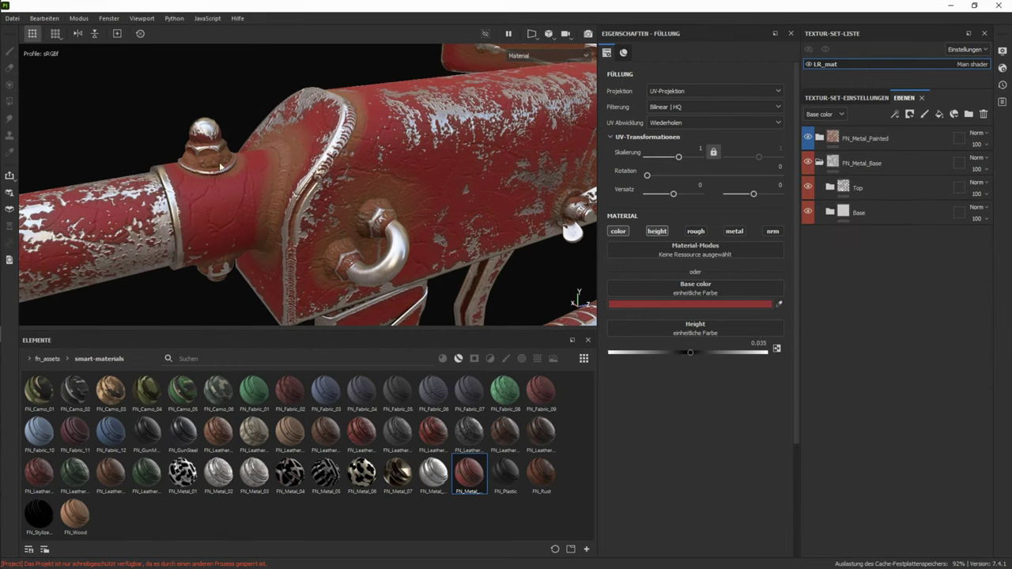
pyautogui.keyDown('alt'); pyautogui.moveTo(179, 169); pyautogui.dragTo(348, 209); pyautogui.keyUp('alt')
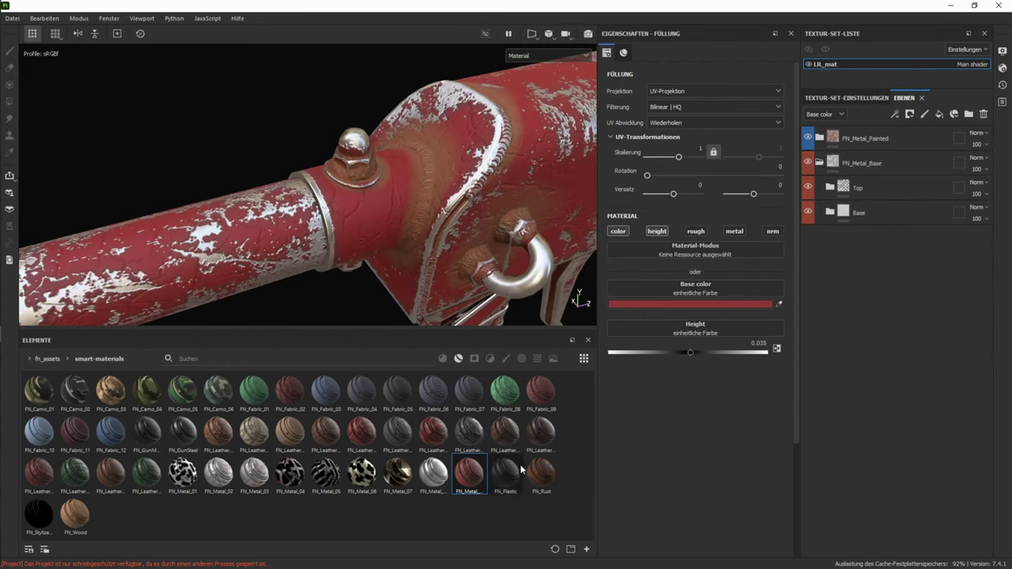
pyautogui.moveTo(541, 472); pyautogui.dragTo(862, 135)
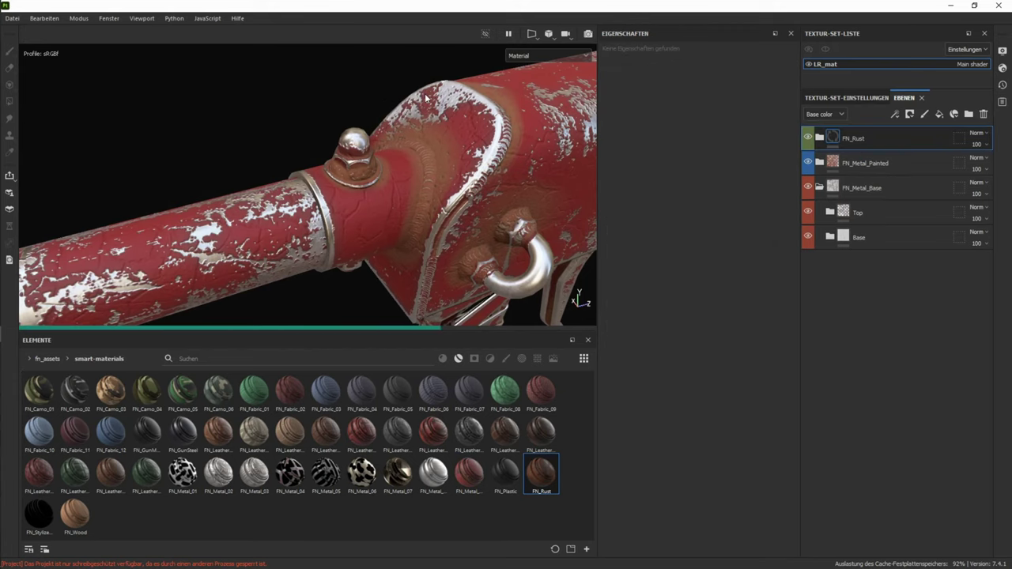
pyautogui.keyDown('alt'); pyautogui.moveTo(433, 106); pyautogui.dragTo(388, 72); pyautogui.keyUp('alt')
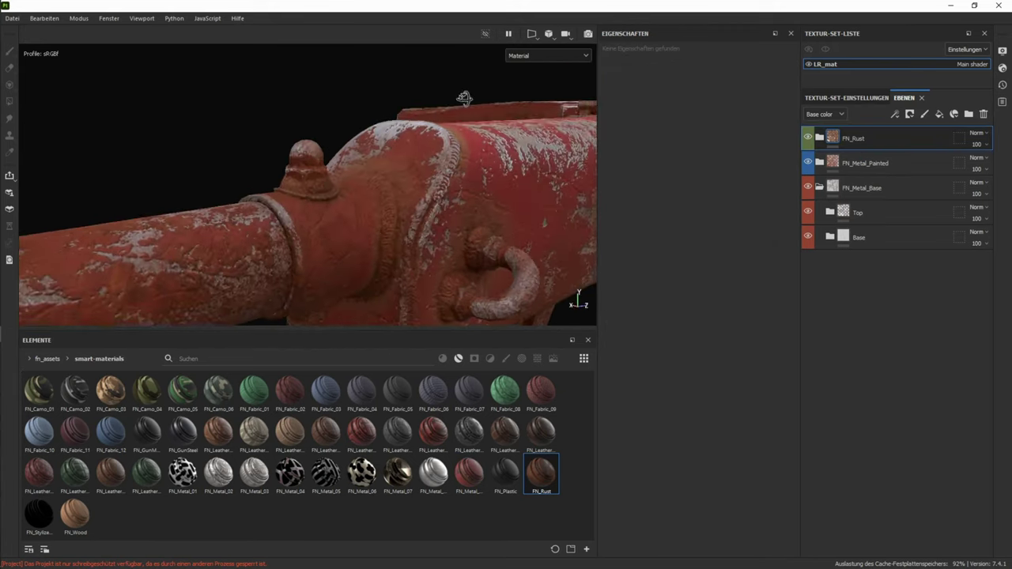
pyautogui.keyDown('alt'); pyautogui.moveTo(388, 73); pyautogui.dragTo(4, 72, button='right'); pyautogui.keyUp('alt')
pyautogui.keyDown('alt'); pyautogui.moveTo(569, 166); pyautogui.dragTo(476, 140); pyautogui.keyUp('alt')
pyautogui.keyDown('alt'); pyautogui.moveTo(476, 140); pyautogui.dragTo(468, 209, button='middle'); pyautogui.keyUp('alt')
pyautogui.keyDown('alt'); pyautogui.moveTo(468, 209); pyautogui.dragTo(735, 250, button='right'); pyautogui.keyUp('alt')
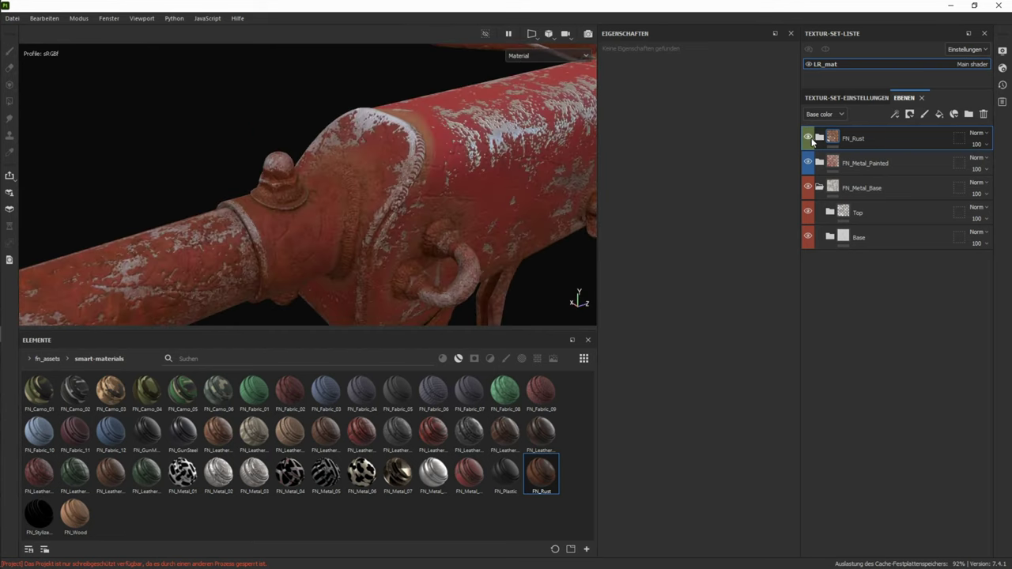
# - Examine FN_Rust's Darkening and Rust_Base layers and toggle the material's visibility to compare its effect on the gun
pyautogui.click(819, 140)
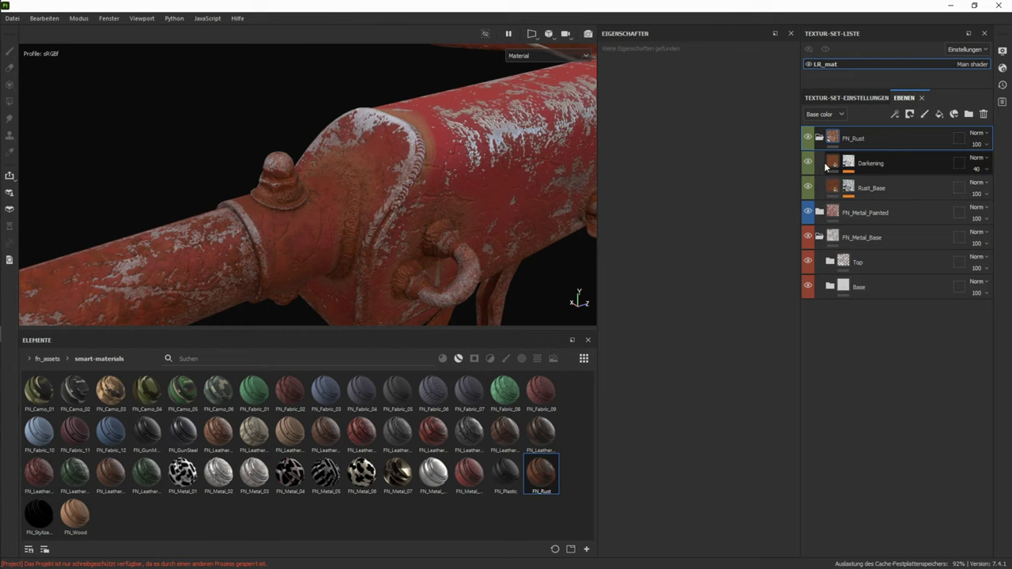
pyautogui.click(819, 139)
pyautogui.click(806, 137)
pyautogui.click(806, 138)
pyautogui.keyDown('alt'); pyautogui.moveTo(309, 128); pyautogui.dragTo(476, 171, button='right'); pyautogui.keyUp('alt')
pyautogui.click(818, 139)
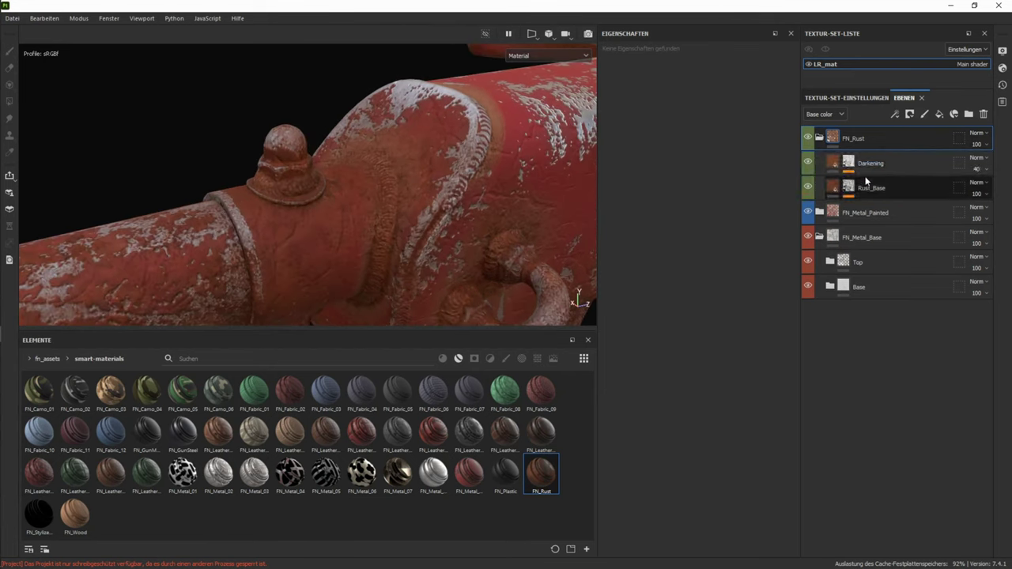
pyautogui.click(821, 137)
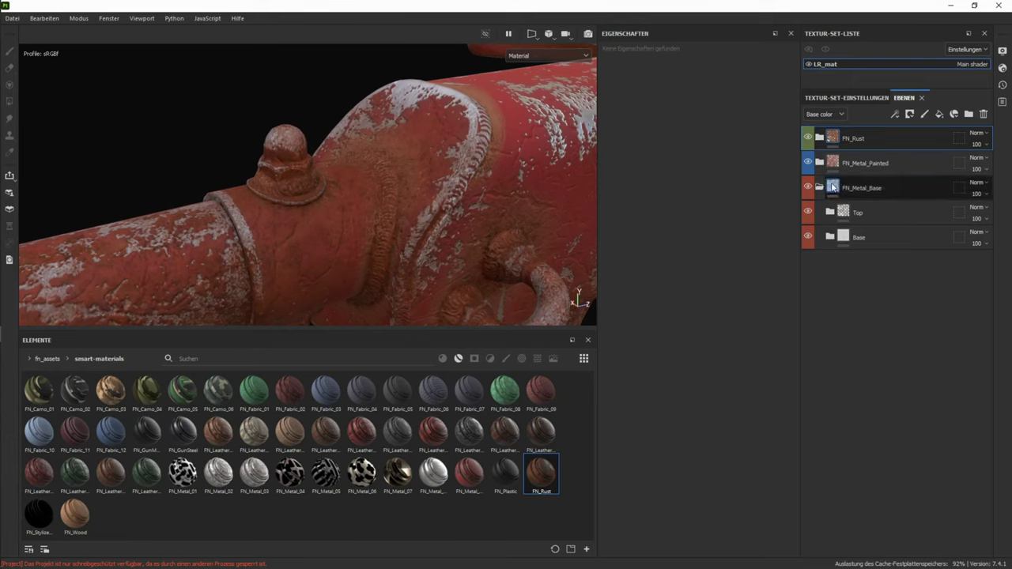
# - Collapse FN_Metal_Base, hide FN_Rust, FN_Metal_Painted and FN_Metal_Base, and apply the FN_Wood smart material to the gun
pyautogui.keyDown('alt'); pyautogui.moveTo(340, 190); pyautogui.dragTo(190, 198); pyautogui.keyUp('alt')
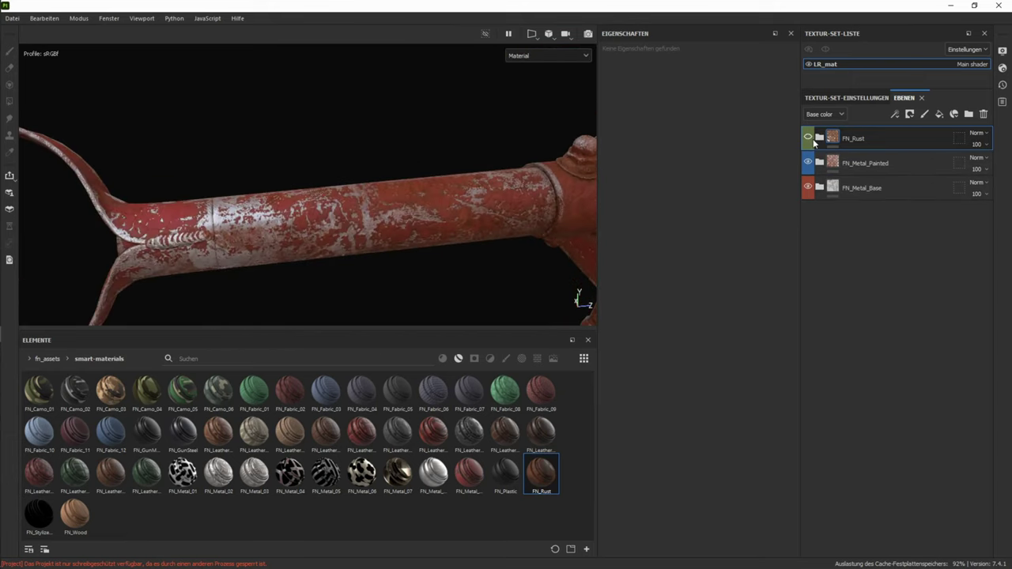
pyautogui.moveTo(810, 139); pyautogui.dragTo(808, 187)
pyautogui.moveTo(76, 516); pyautogui.dragTo(302, 201)
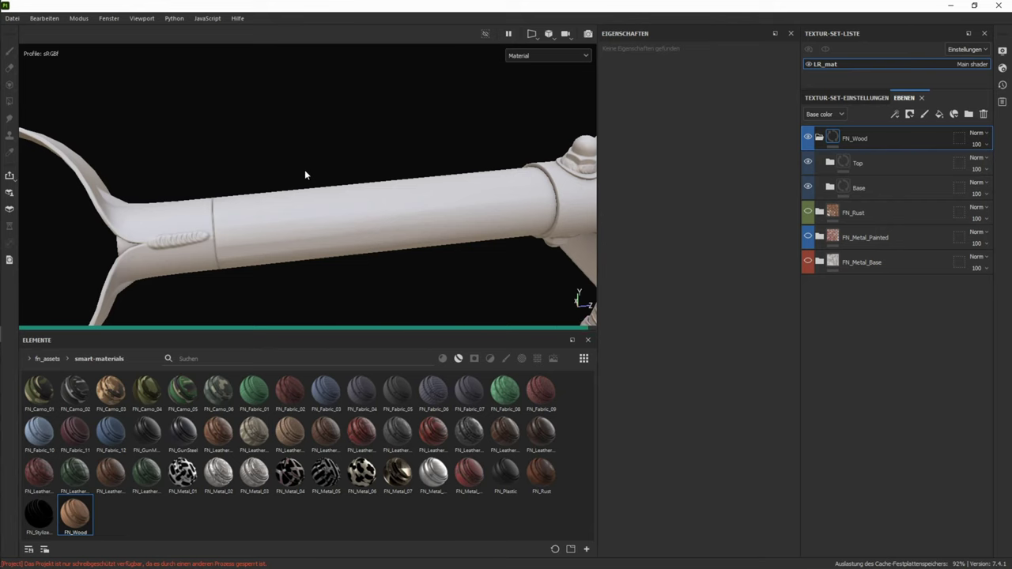
pyautogui.keyDown('alt'); pyautogui.moveTo(304, 172); pyautogui.dragTo(531, 220, button='right'); pyautogui.keyUp('alt')
pyautogui.keyDown('alt'); pyautogui.moveTo(531, 221); pyautogui.dragTo(568, 240); pyautogui.keyUp('alt')
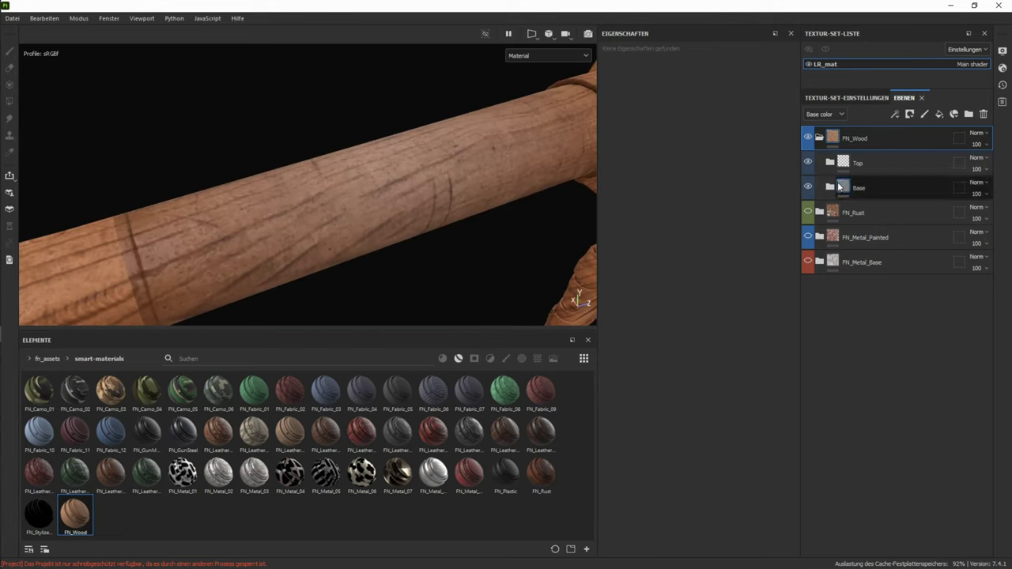
# - Expand FN_Wood's Base folder and toggle the visibility of the Base layer to check the wood texture
pyautogui.click(830, 188)
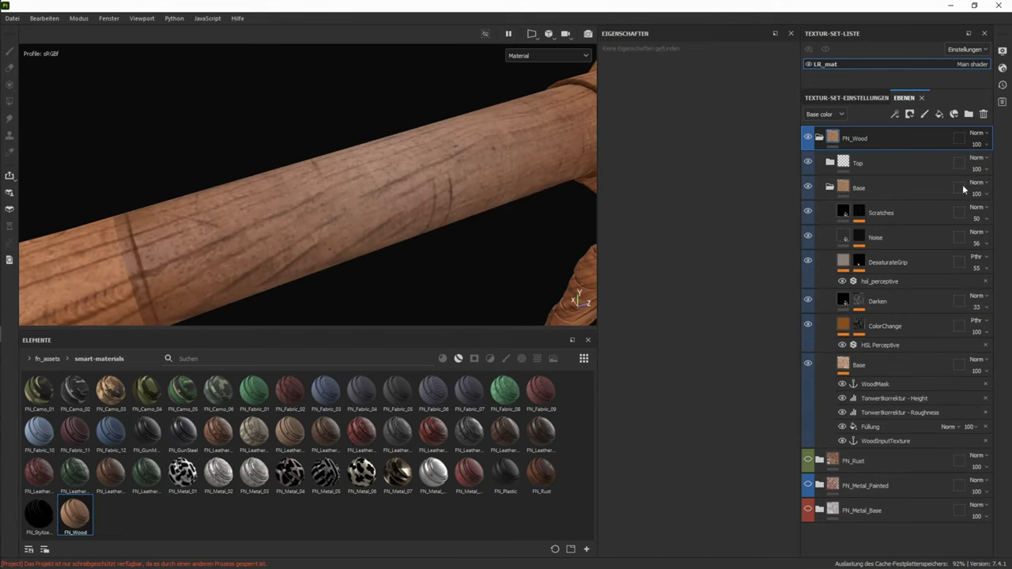
pyautogui.click(808, 366)
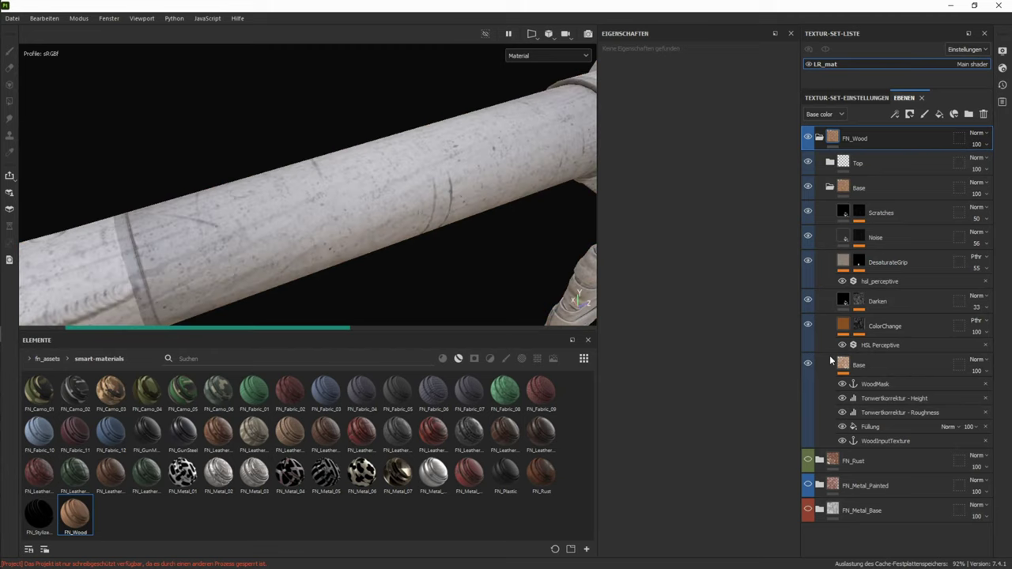
pyautogui.click(807, 366)
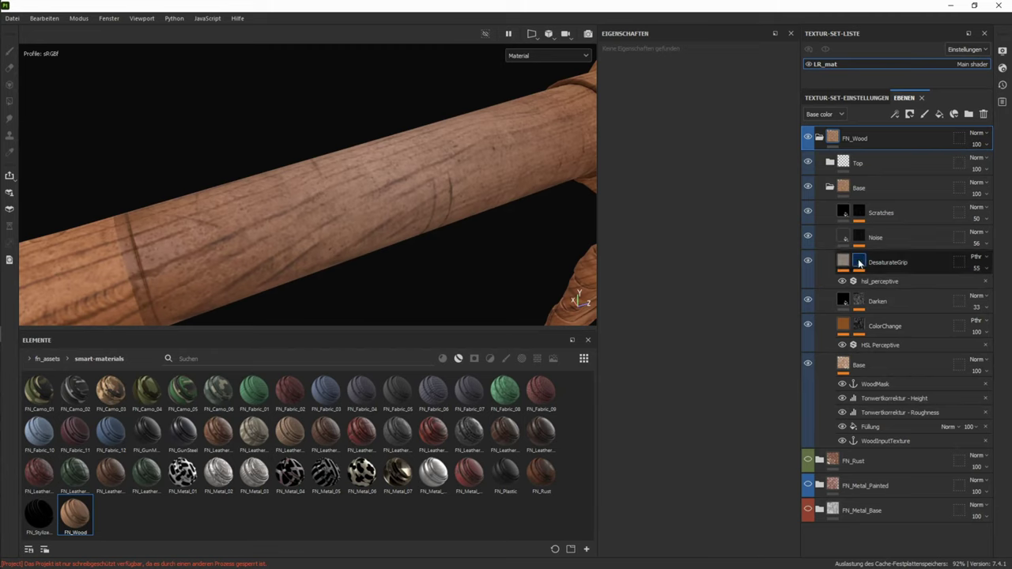
# - Examine the DesaturateGrip layer's mask, its Gradient Linear 2 fill and the hsl_perceptive filter on its content
pyautogui.click(855, 329)
pyautogui.click(863, 266)
pyautogui.keyDown('alt'); pyautogui.click(864, 267); pyautogui.keyUp('alt')
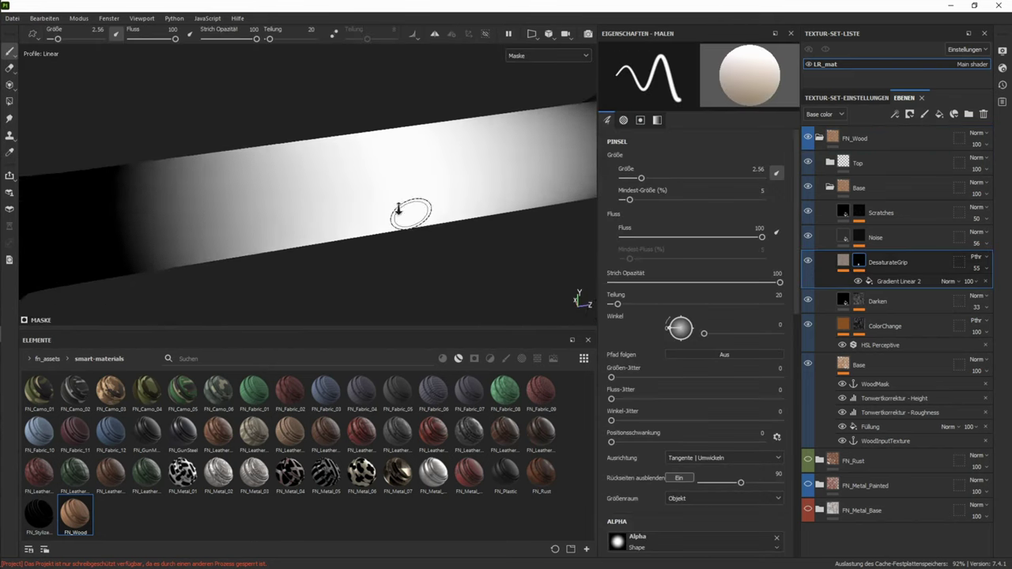
pyautogui.click(845, 263)
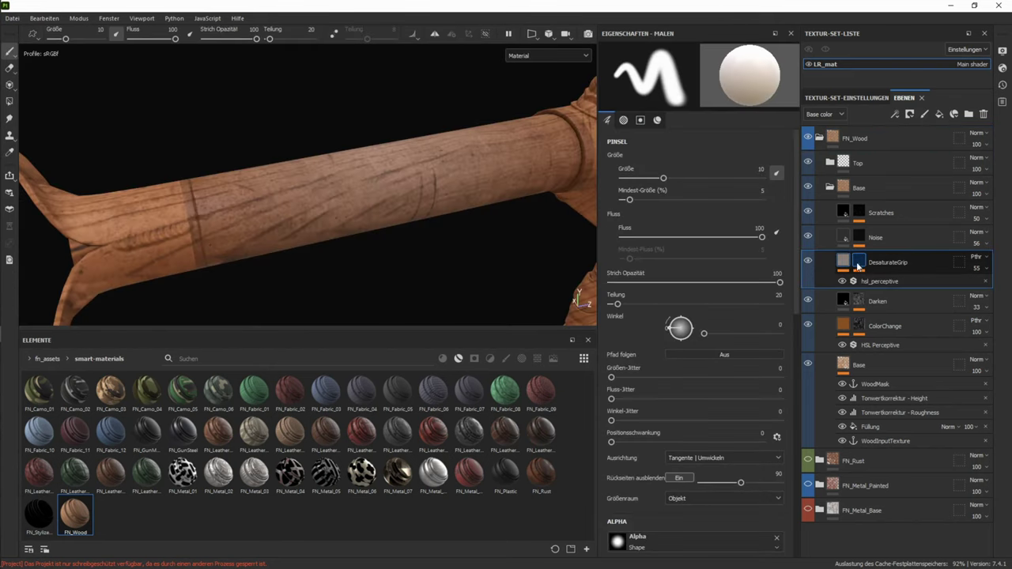
pyautogui.keyDown('alt'); pyautogui.click(858, 265); pyautogui.keyUp('alt')
pyautogui.click(900, 282)
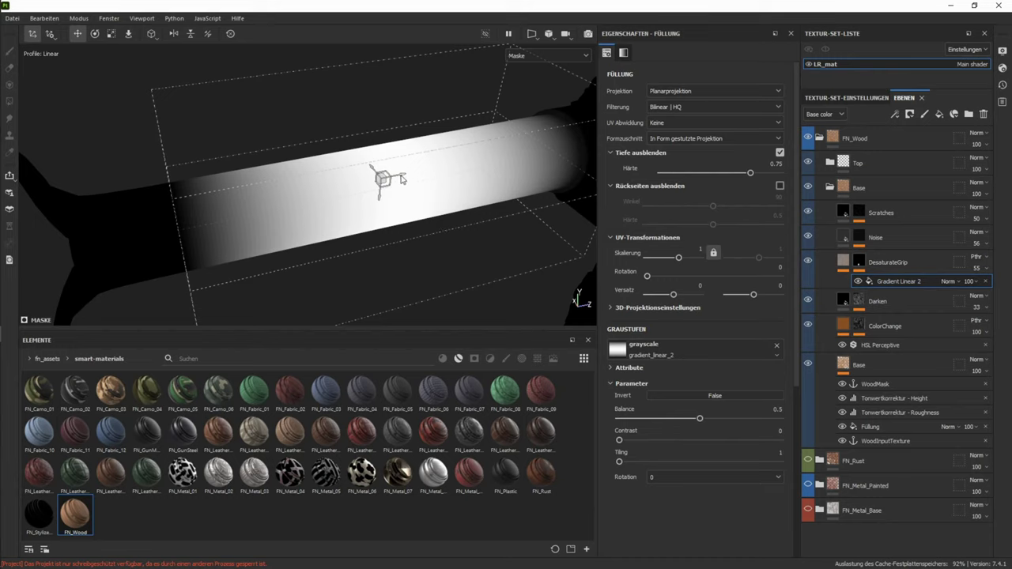
pyautogui.press('r')
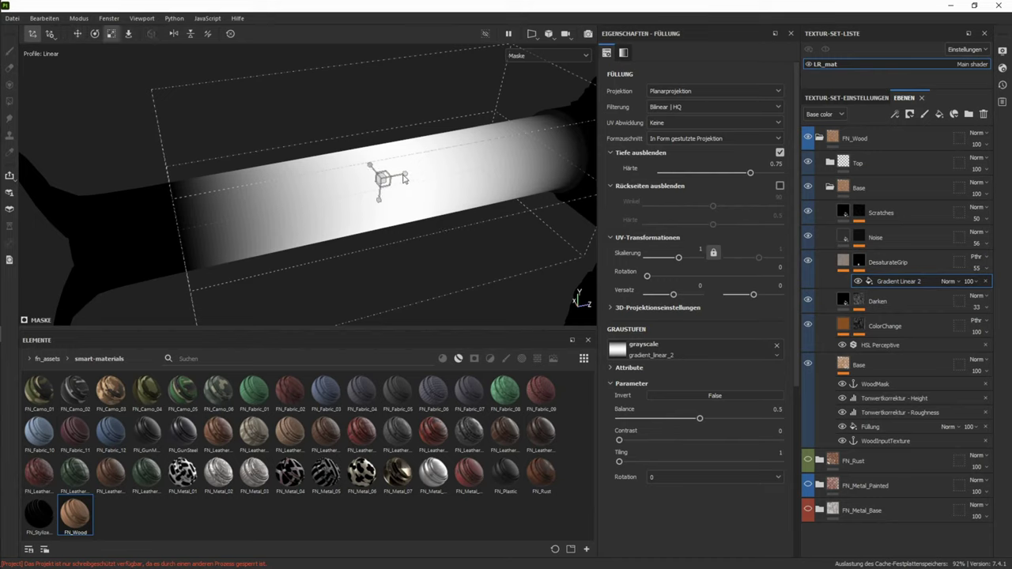
pyautogui.click(847, 261)
pyautogui.click(874, 281)
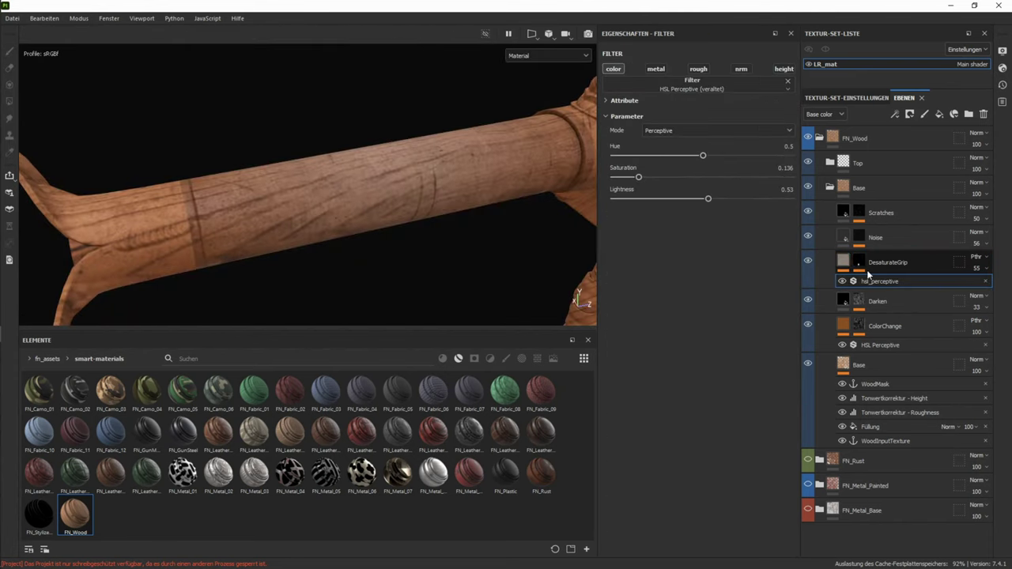
# - Try scaling and moving the planar projection of DesaturateGrip's Gradient Linear 2 fill, and undo both changes
pyautogui.hotkey('ctrl', 'z')
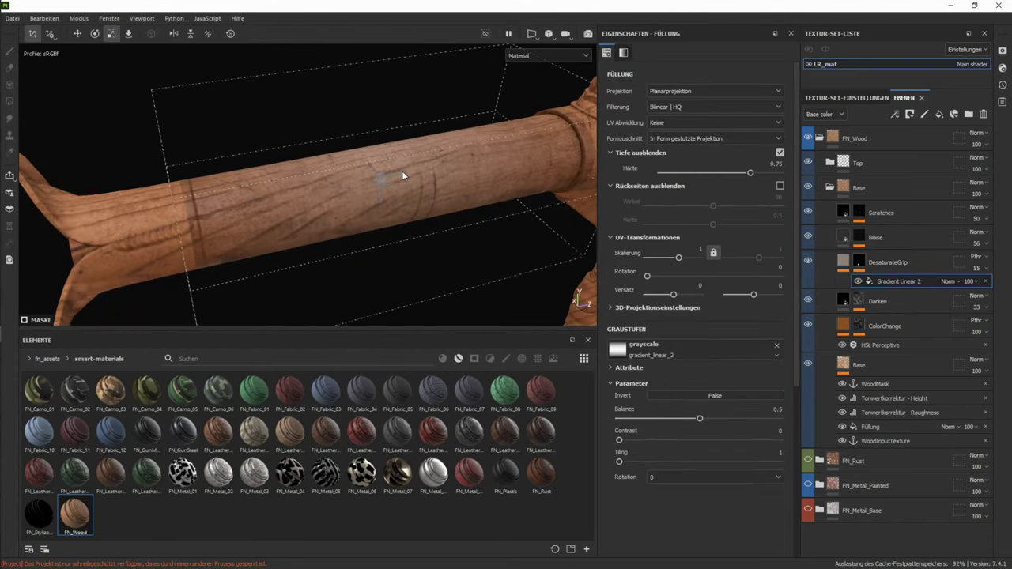
pyautogui.moveTo(402, 172); pyautogui.dragTo(130, 334)
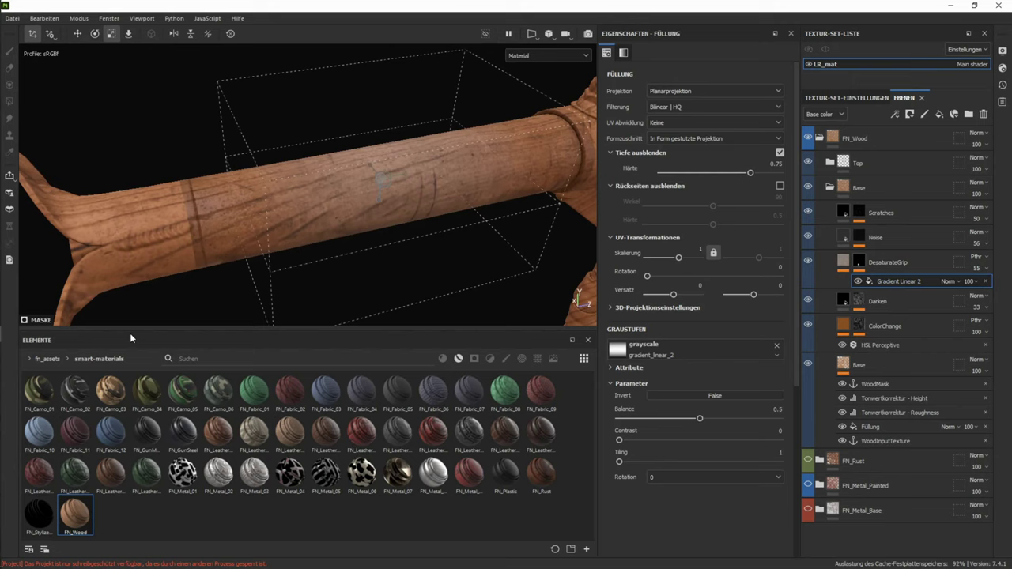
pyautogui.press('w')
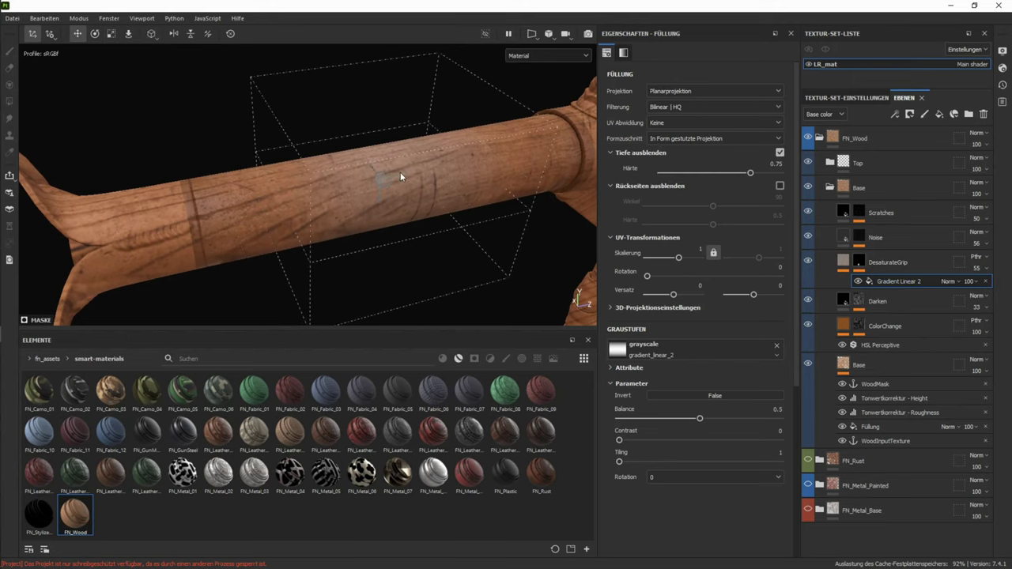
pyautogui.moveTo(401, 171); pyautogui.dragTo(419, 205)
pyautogui.hotkey('ctrl', 'z')
pyautogui.hotkey('ctrl', 'z')
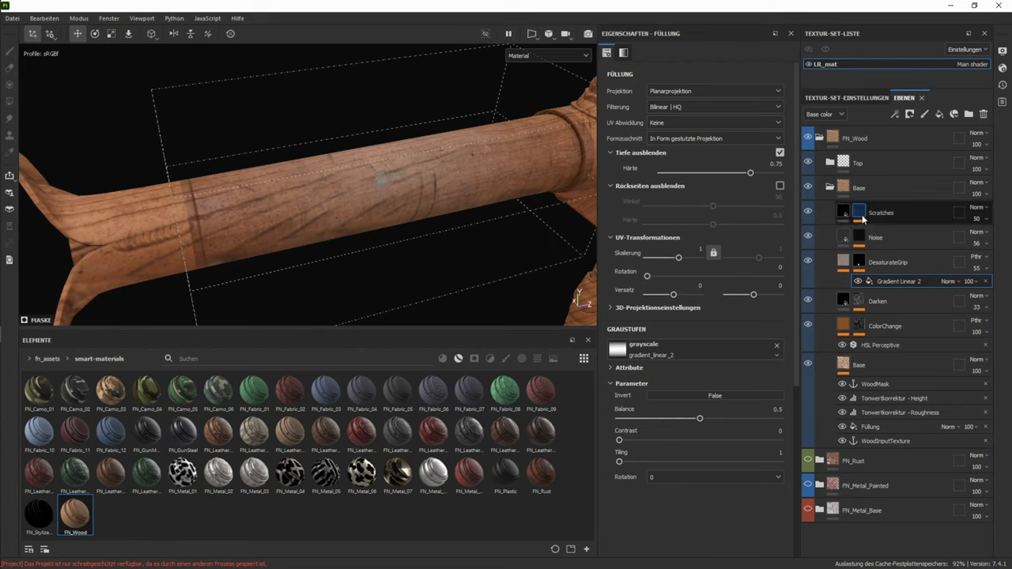
# - Collapse FN_Wood's Base folder, expand its Top folder and examine the effect of the DarkenEdges layer on the gun
pyautogui.click(830, 189)
pyautogui.click(830, 165)
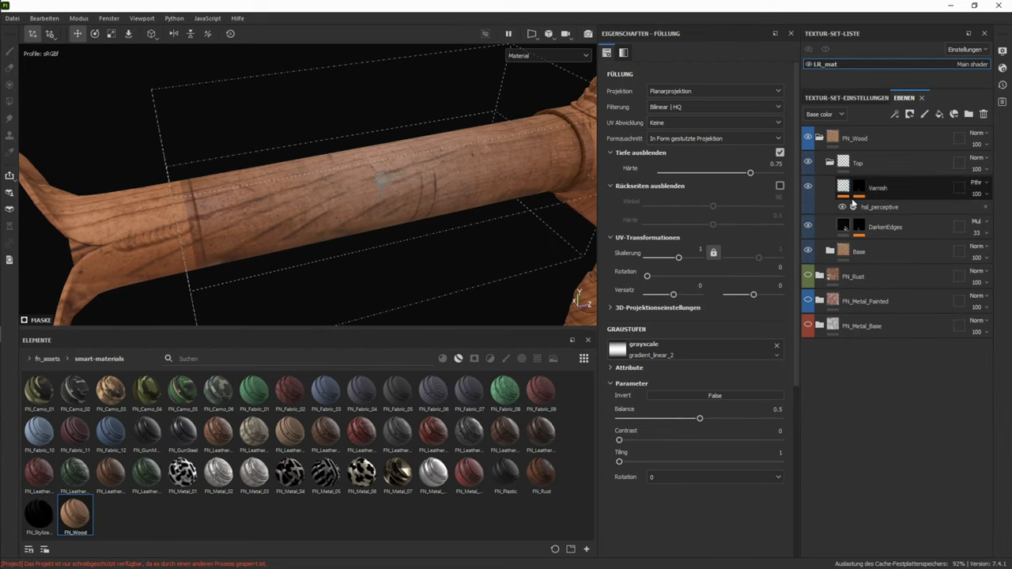
pyautogui.click(808, 226)
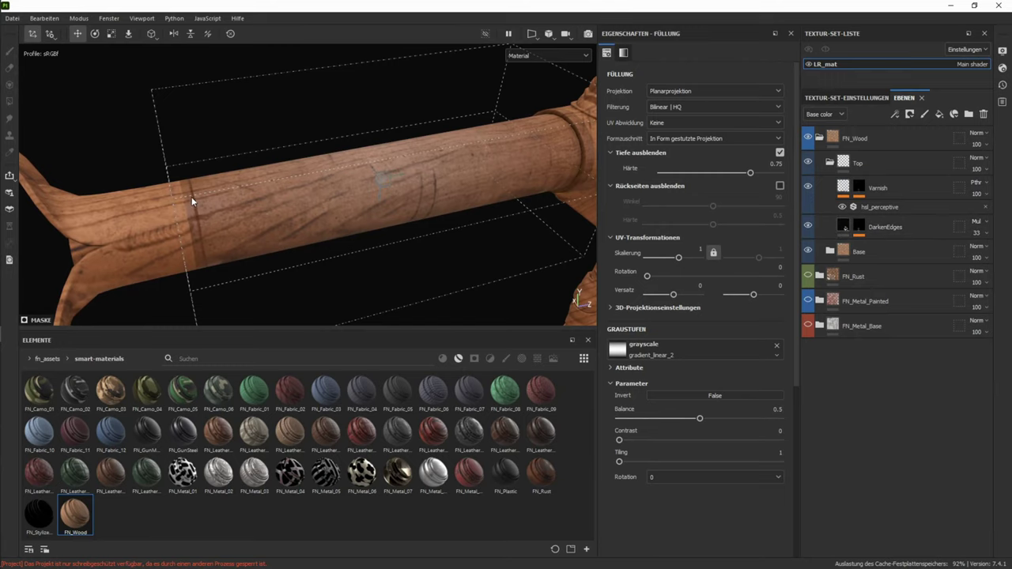
pyautogui.keyDown('alt'); pyautogui.moveTo(197, 201); pyautogui.dragTo(516, 148); pyautogui.keyUp('alt')
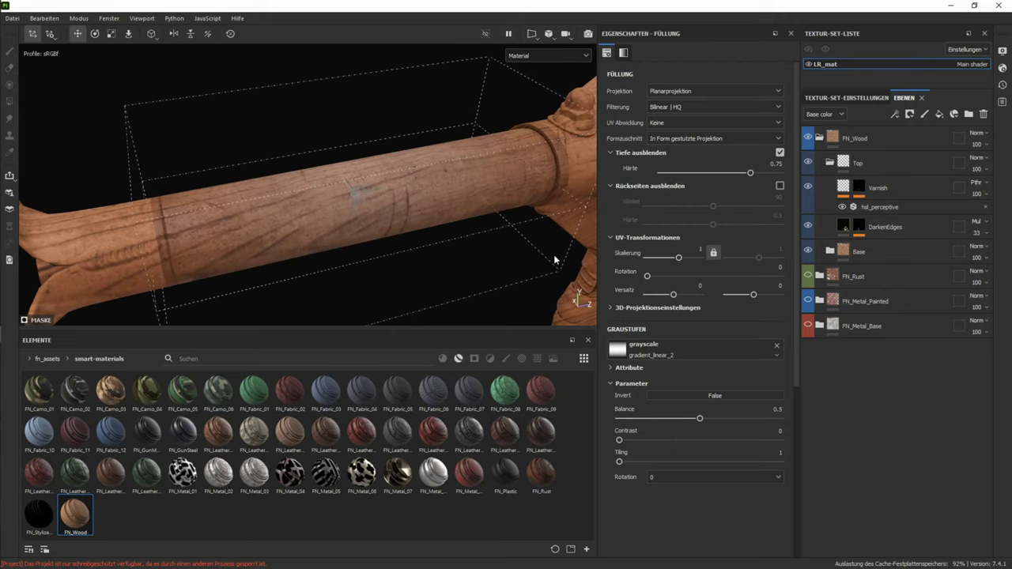
# - Examine the Varnish layer in FN_Wood's Top folder, checking its mask's levels and the hsl_perceptive filter on its content
pyautogui.keyDown('alt'); pyautogui.moveTo(554, 260); pyautogui.dragTo(343, 215); pyautogui.keyUp('alt')
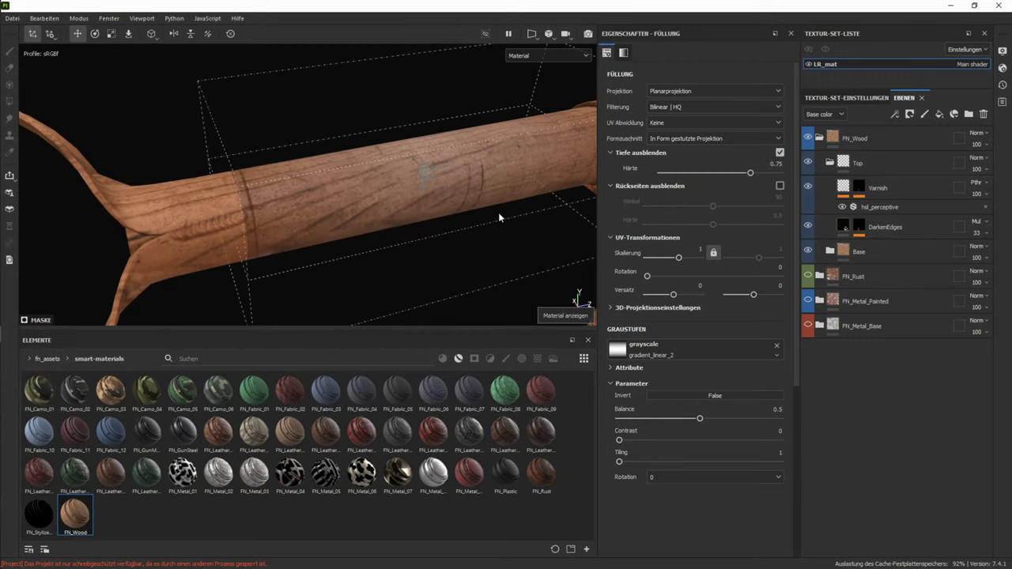
pyautogui.click(857, 190)
pyautogui.click(870, 205)
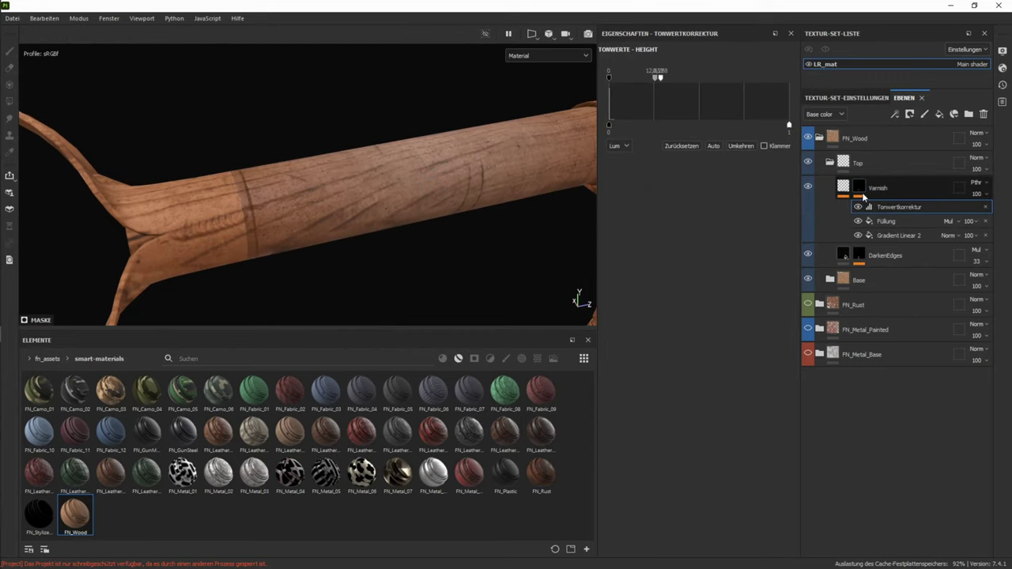
pyautogui.click(845, 188)
pyautogui.click(883, 209)
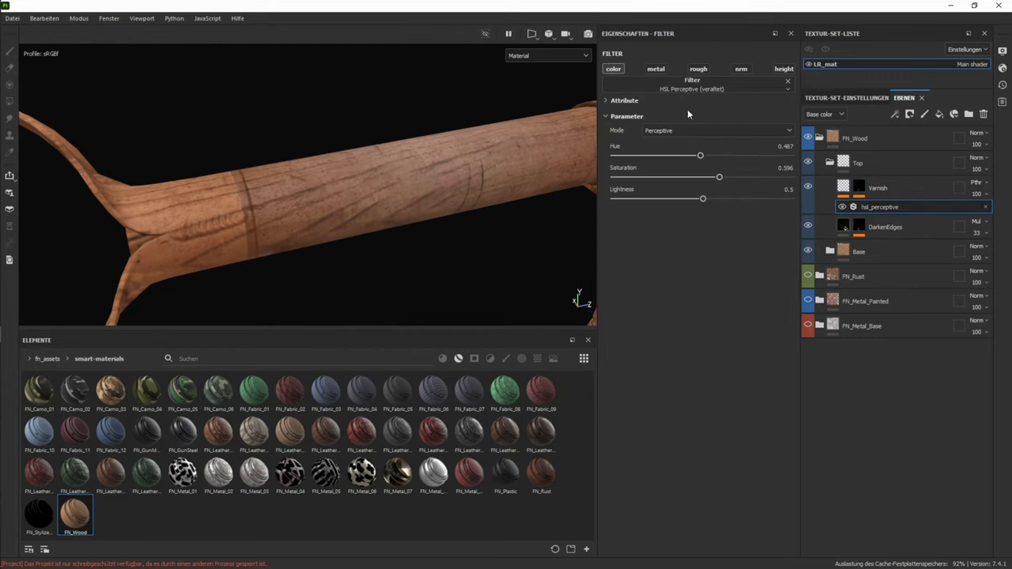
pyautogui.keyDown('alt'); pyautogui.moveTo(245, 224); pyautogui.dragTo(252, 209); pyautogui.keyUp('alt')
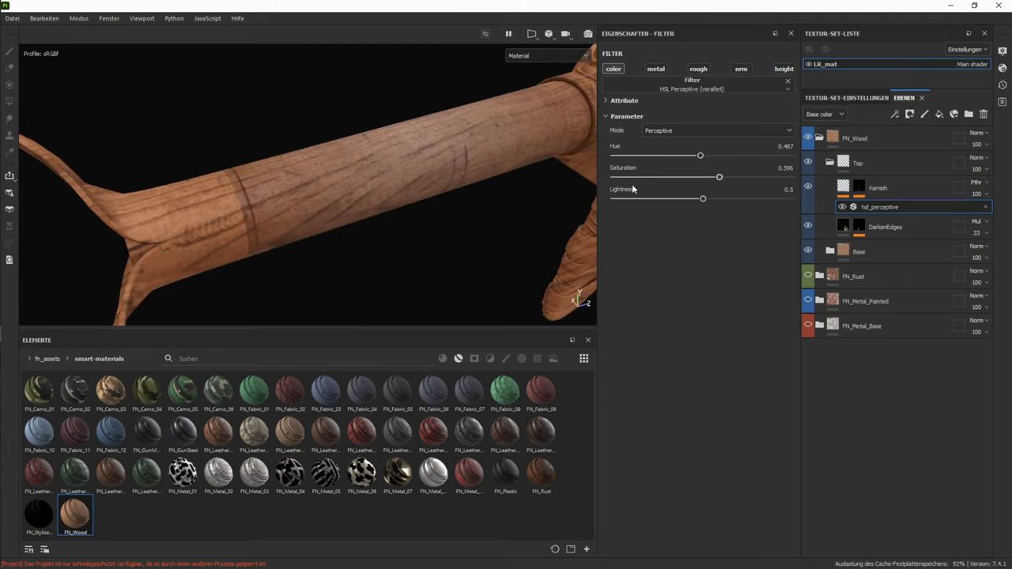
# - Set the Varnish layer's hsl_perceptive filter to Regular mode with hue 0.415 and lightness 0.719
pyautogui.click(717, 131)
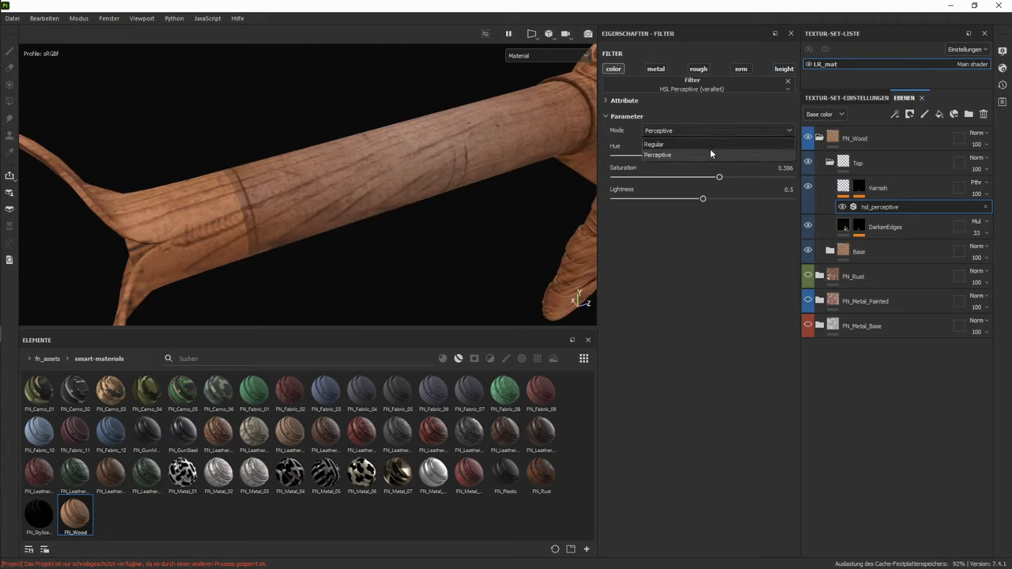
pyautogui.click(704, 148)
pyautogui.moveTo(699, 155); pyautogui.dragTo(737, 157)
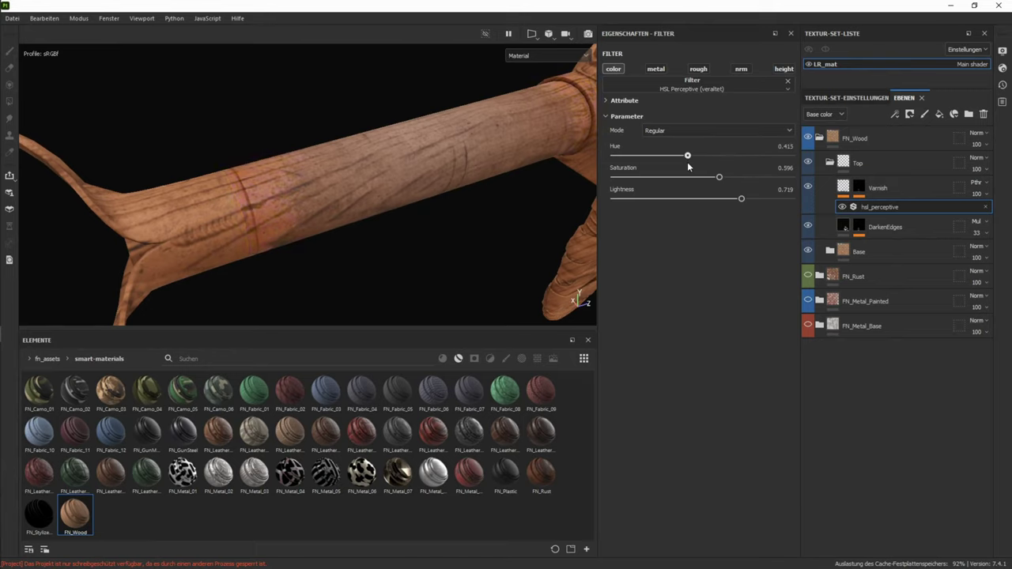
pyautogui.scroll(-5, 348, 191)
pyautogui.keyDown('alt'); pyautogui.moveTo(347, 194); pyautogui.dragTo(427, 212); pyautogui.keyUp('alt')
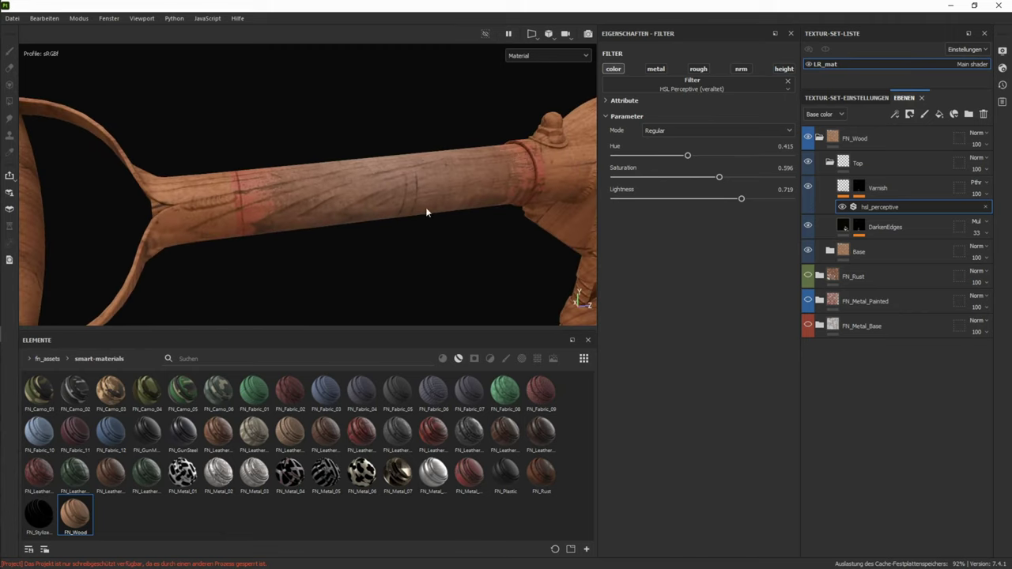
# - Collapse the Top folder and the FN_Wood material folder, and view the gun
pyautogui.click(830, 163)
pyautogui.click(819, 138)
pyautogui.keyDown('alt'); pyautogui.moveTo(553, 159); pyautogui.dragTo(421, 142); pyautogui.keyUp('alt')
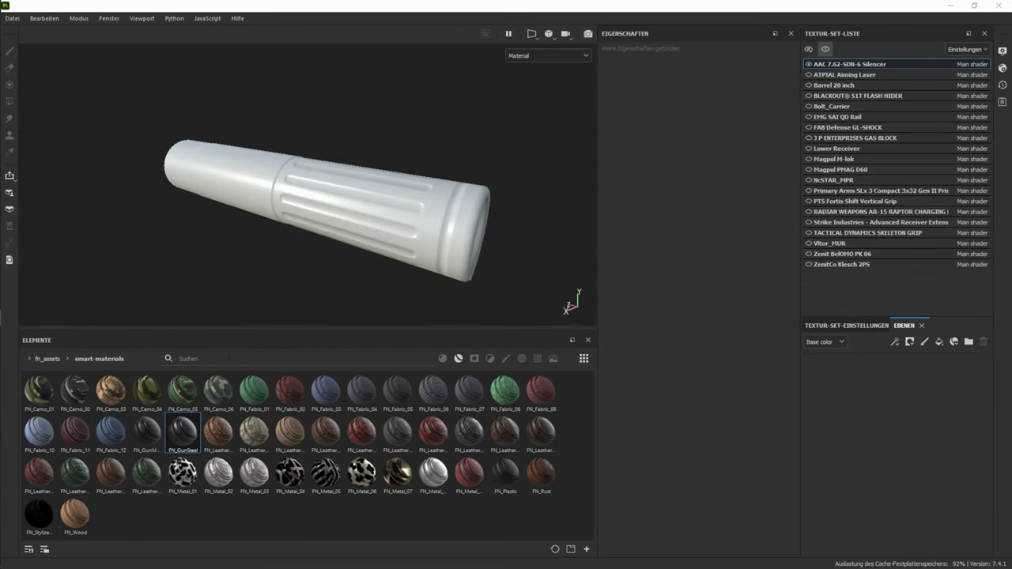
# - Try the FN_GunSteel smart material on the AAC 7.62-SDN-6 Silencer, and delete it after a close look
pyautogui.keyDown('alt'); pyautogui.moveTo(305, 223); pyautogui.dragTo(258, 206); pyautogui.keyUp('alt')
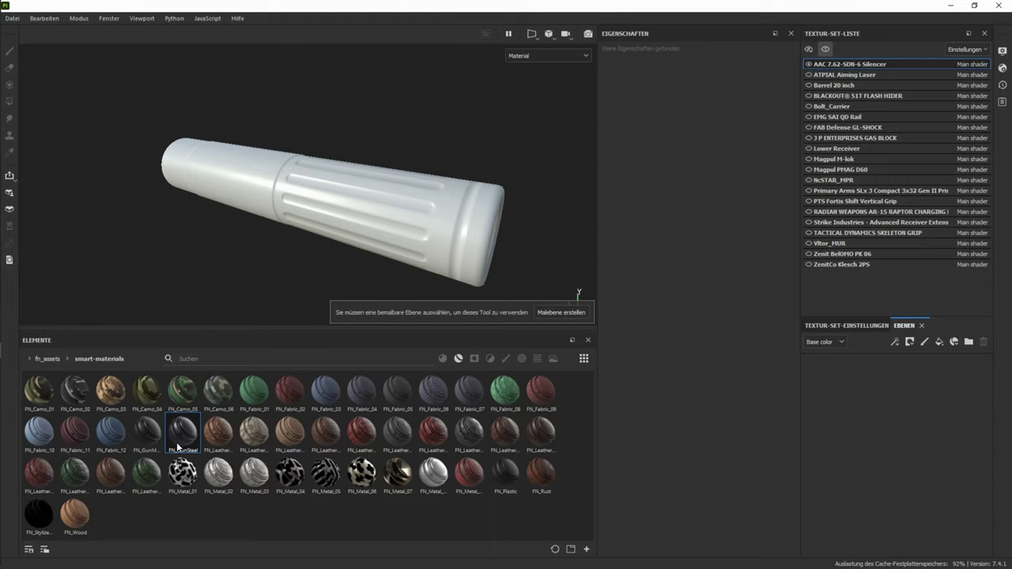
pyautogui.moveTo(229, 424); pyautogui.dragTo(277, 230)
pyautogui.scroll(3, 387, 240)
pyautogui.keyDown('alt'); pyautogui.moveTo(386, 240); pyautogui.dragTo(331, 220); pyautogui.keyUp('alt')
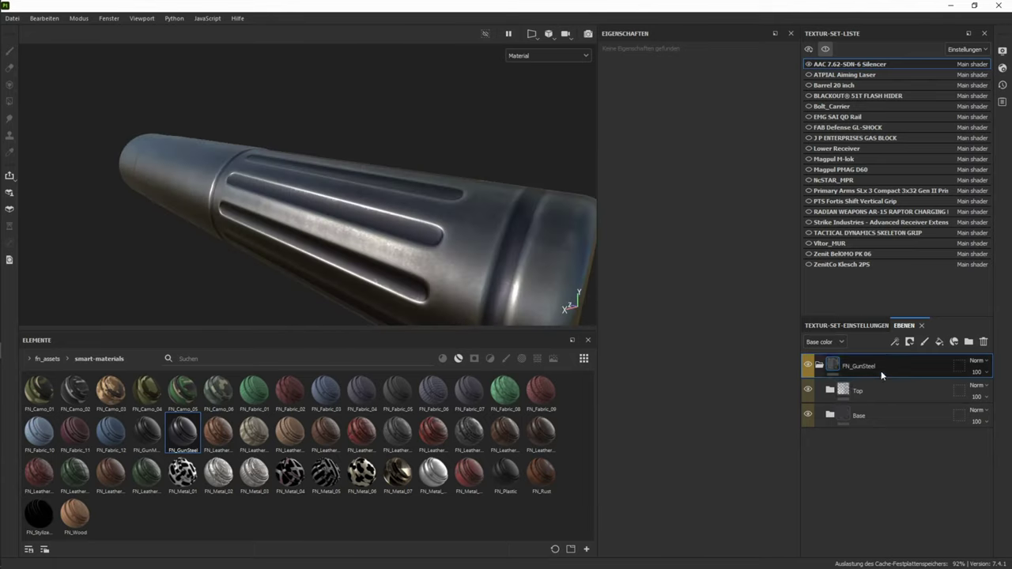
pyautogui.press('Delete')
# - Try the FN_GunMetal smart material on the silencer, checking the Directional Scratches layer in its Top folder, and delete it
pyautogui.moveTo(161, 439); pyautogui.dragTo(463, 246)
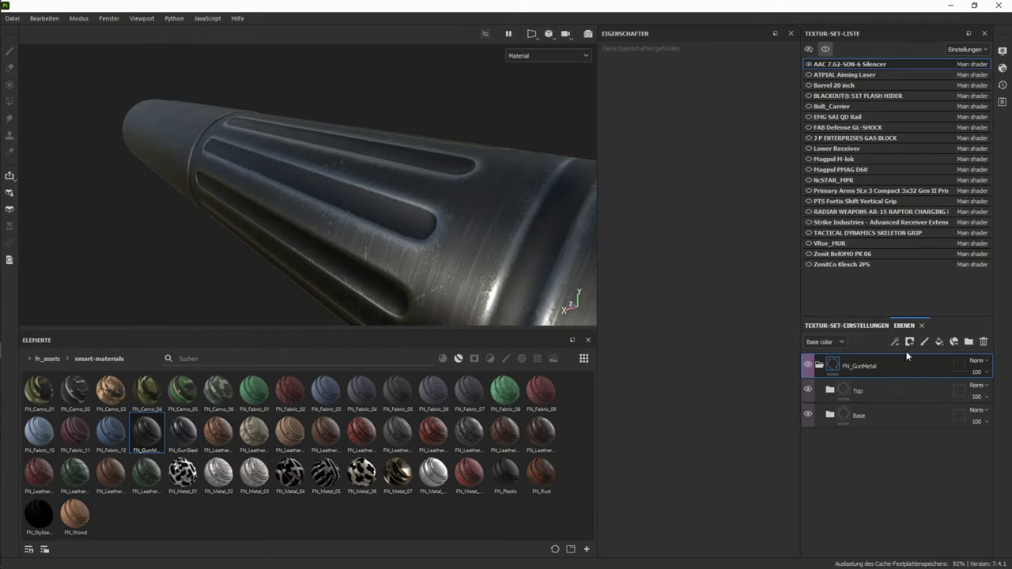
pyautogui.click(830, 391)
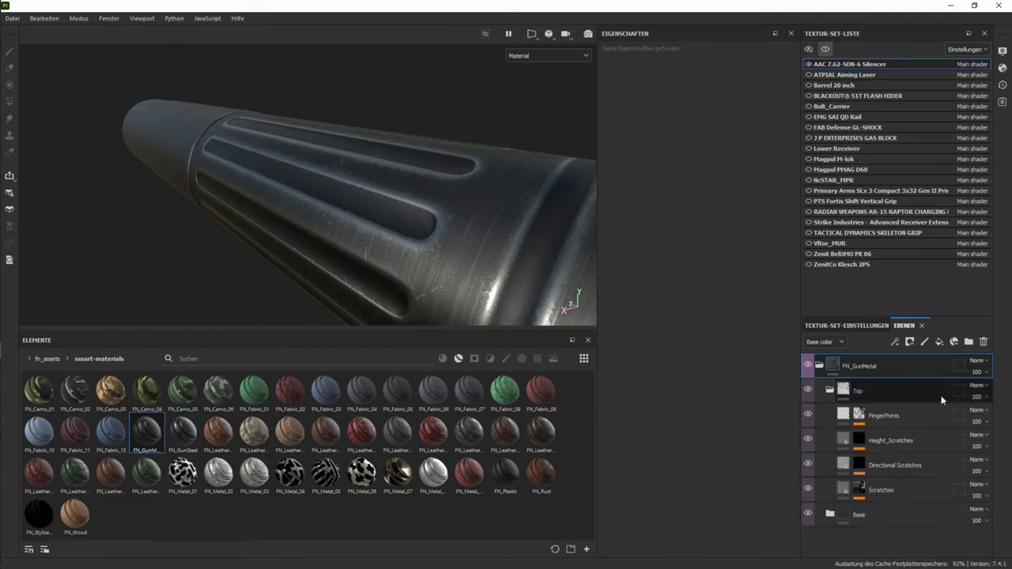
pyautogui.click(809, 464)
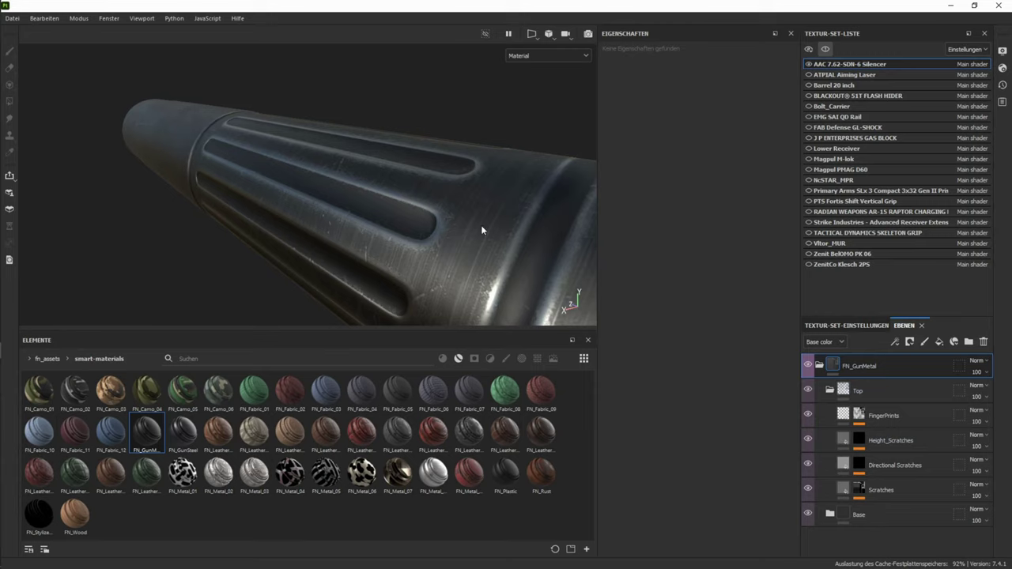
pyautogui.keyDown('alt'); pyautogui.moveTo(481, 225); pyautogui.dragTo(341, 187); pyautogui.keyUp('alt')
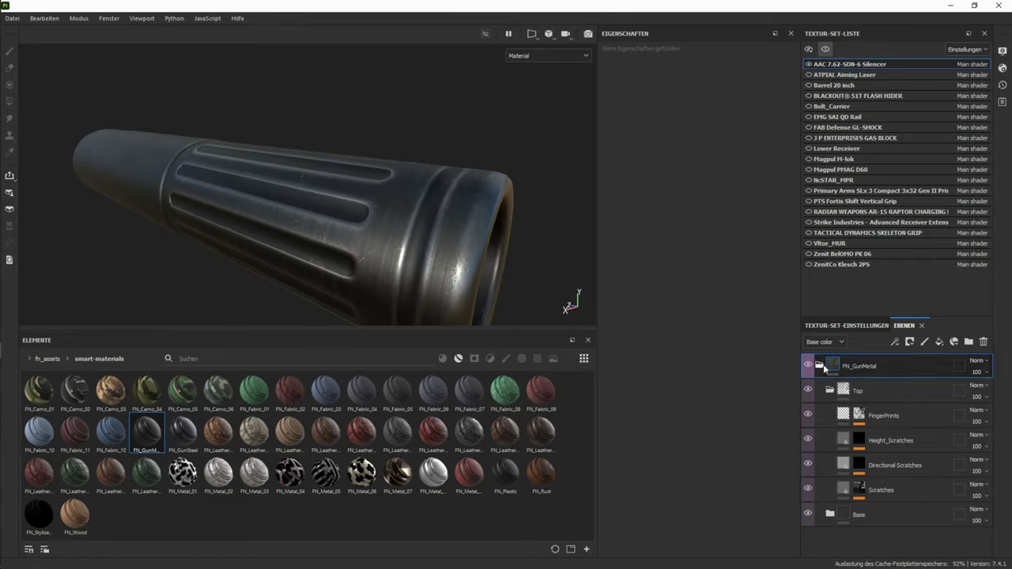
pyautogui.click(821, 365)
pyautogui.press('Delete')
# - Apply the FN_Plastic smart material to the Magpul PMAG D60 texture set
pyautogui.click(870, 170)
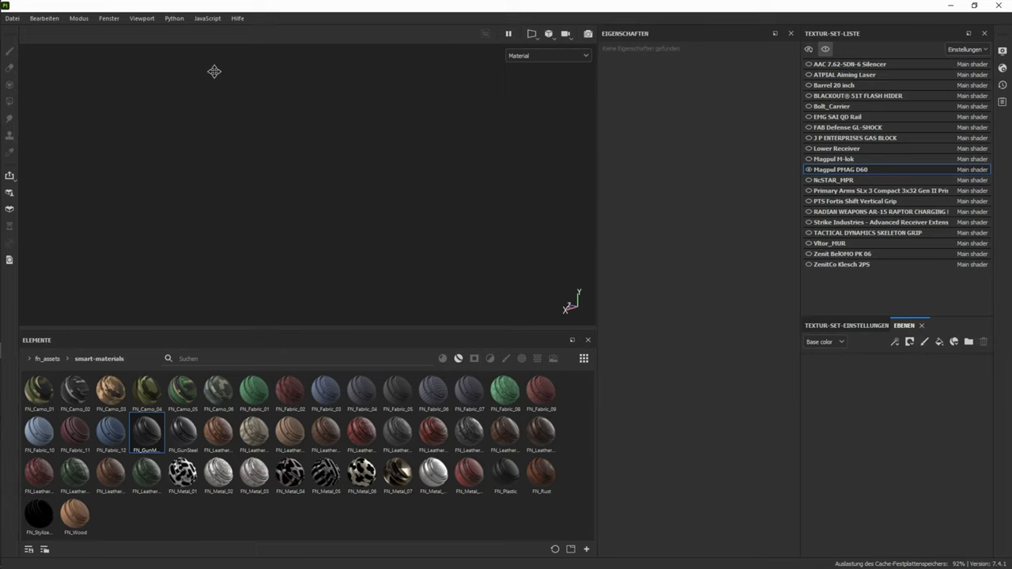
pyautogui.keyDown('alt'); pyautogui.moveTo(214, 72); pyautogui.dragTo(389, 140); pyautogui.keyUp('alt')
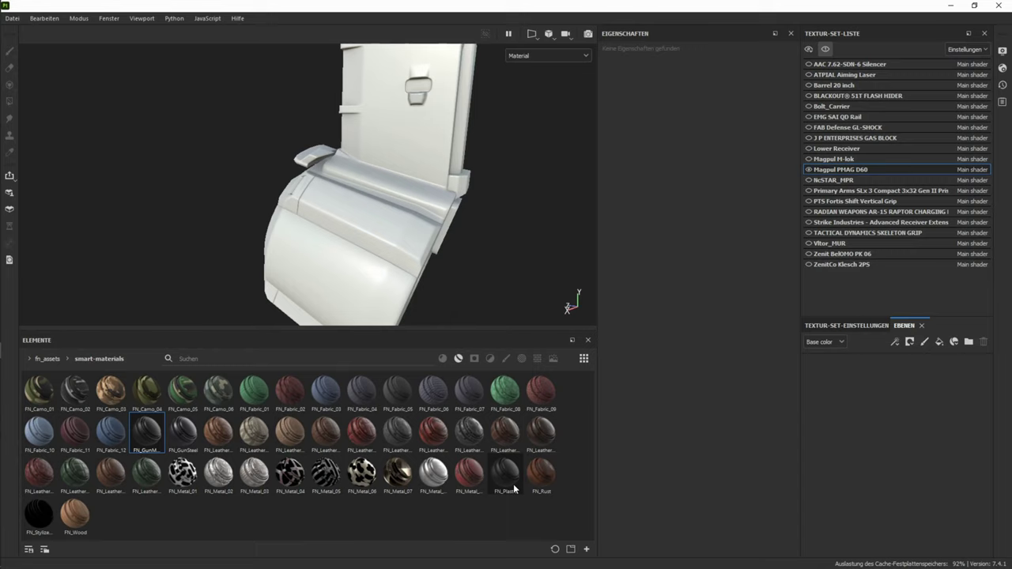
pyautogui.moveTo(503, 480); pyautogui.dragTo(436, 217)
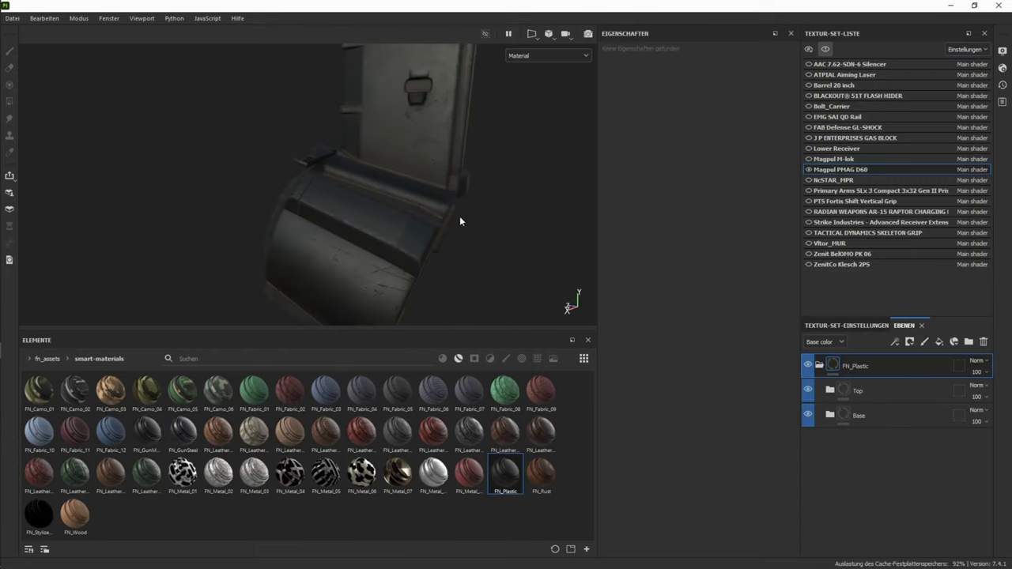
# - Examine the plastic surface of the magazine close up from several sides
pyautogui.keyDown('alt'); pyautogui.moveTo(433, 217); pyautogui.dragTo(382, 253, button='right'); pyautogui.keyUp('alt')
pyautogui.moveTo(382, 253)
pyautogui.keyDown('alt'); pyautogui.mouseDown()
pyautogui.moveTo(384, 230)
pyautogui.moveTo(388, 239)
pyautogui.mouseUp(); pyautogui.keyUp('alt')
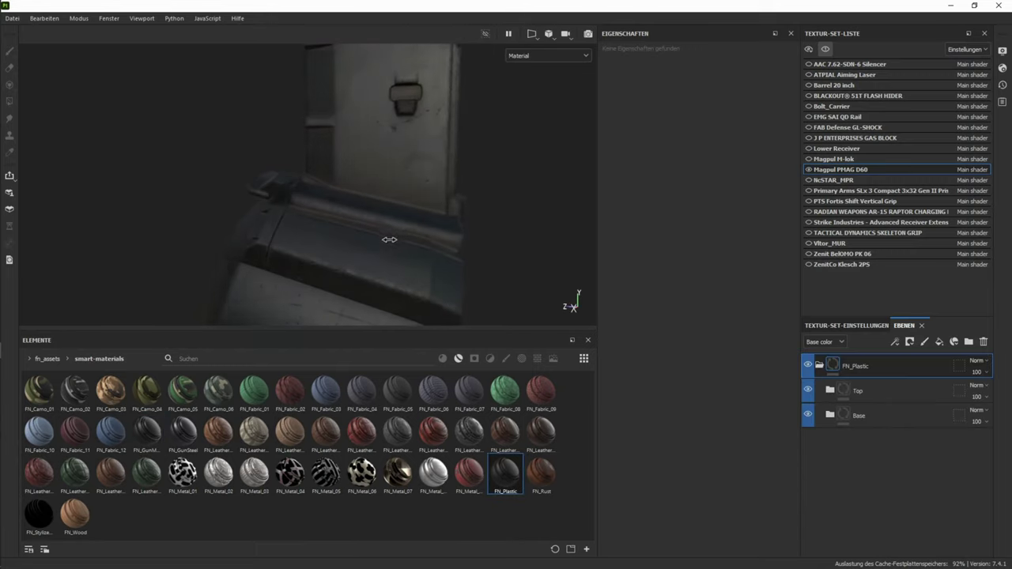
pyautogui.keyDown('alt'); pyautogui.moveTo(389, 240); pyautogui.dragTo(434, 201, button='middle'); pyautogui.keyUp('alt')
pyautogui.keyDown('alt'); pyautogui.moveTo(433, 199); pyautogui.dragTo(436, 256); pyautogui.keyUp('alt')
pyautogui.keyDown('alt'); pyautogui.moveTo(436, 255); pyautogui.dragTo(436, 250, button='right'); pyautogui.keyUp('alt')
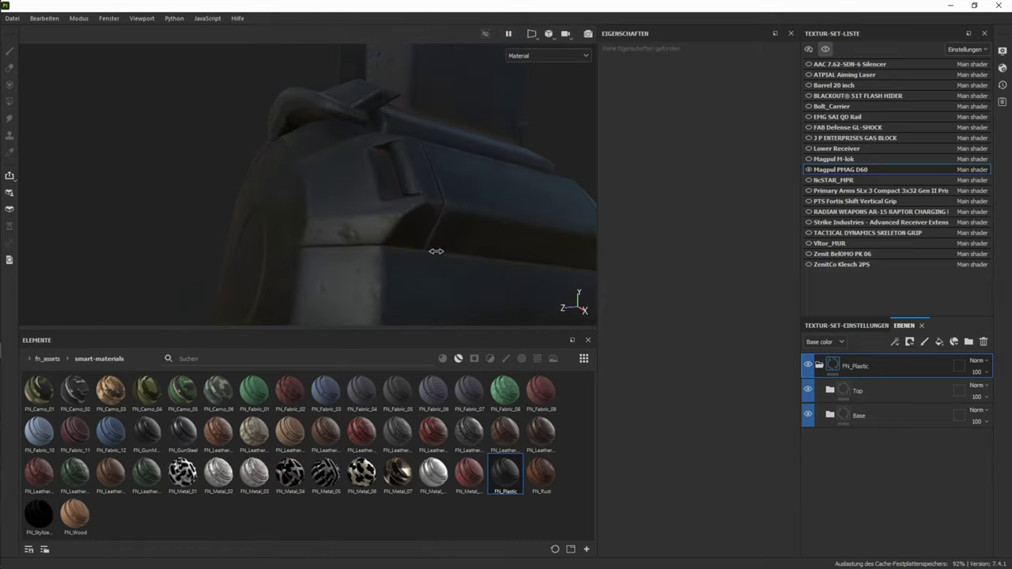
pyautogui.keyDown('alt'); pyautogui.moveTo(436, 250); pyautogui.dragTo(473, 315, button='middle'); pyautogui.keyUp('alt')
pyautogui.keyDown('alt'); pyautogui.moveTo(472, 316); pyautogui.dragTo(486, 153); pyautogui.keyUp('alt')
pyautogui.moveTo(485, 153)
pyautogui.keyDown('alt'); pyautogui.mouseDown(button='right')
pyautogui.moveTo(466, 181)
pyautogui.moveTo(472, 167)
pyautogui.mouseUp(button='right'); pyautogui.keyUp('alt')
pyautogui.keyDown('alt'); pyautogui.moveTo(473, 167); pyautogui.dragTo(392, 163, button='middle'); pyautogui.keyUp('alt')
pyautogui.keyDown('alt'); pyautogui.moveTo(392, 162); pyautogui.dragTo(443, 180, button='right'); pyautogui.keyUp('alt')
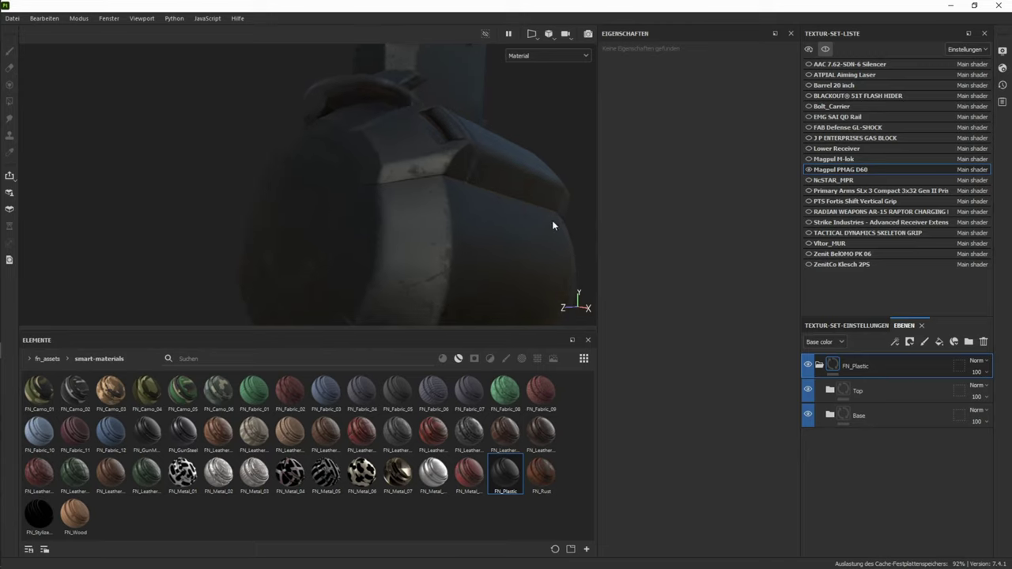
# - Look through FN_Plastic's Base and Top folders and display the Highlights layer's mask on the magazine
pyautogui.click(830, 415)
pyautogui.click(830, 413)
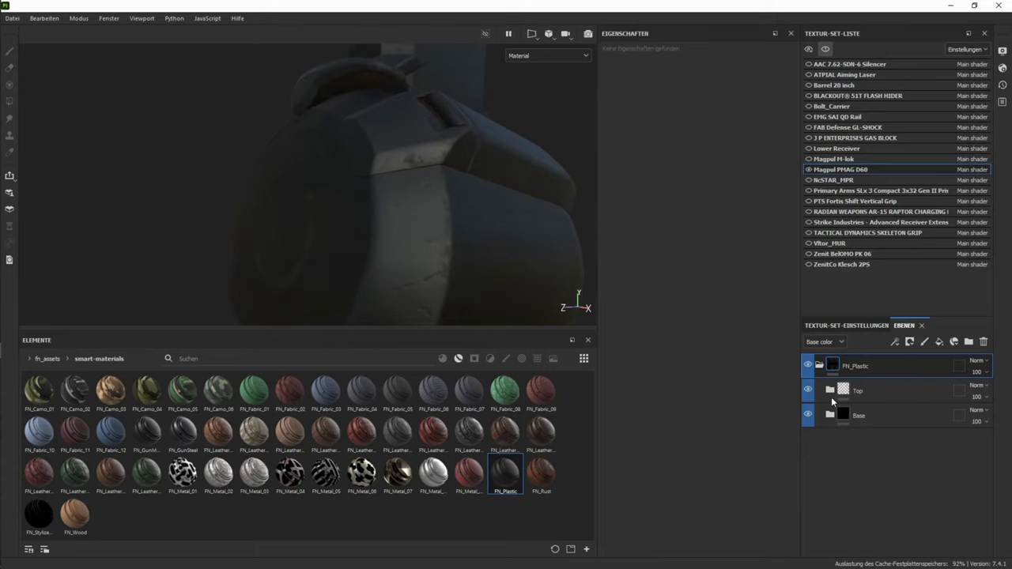
pyautogui.click(830, 390)
pyautogui.scroll(-1, 834, 399)
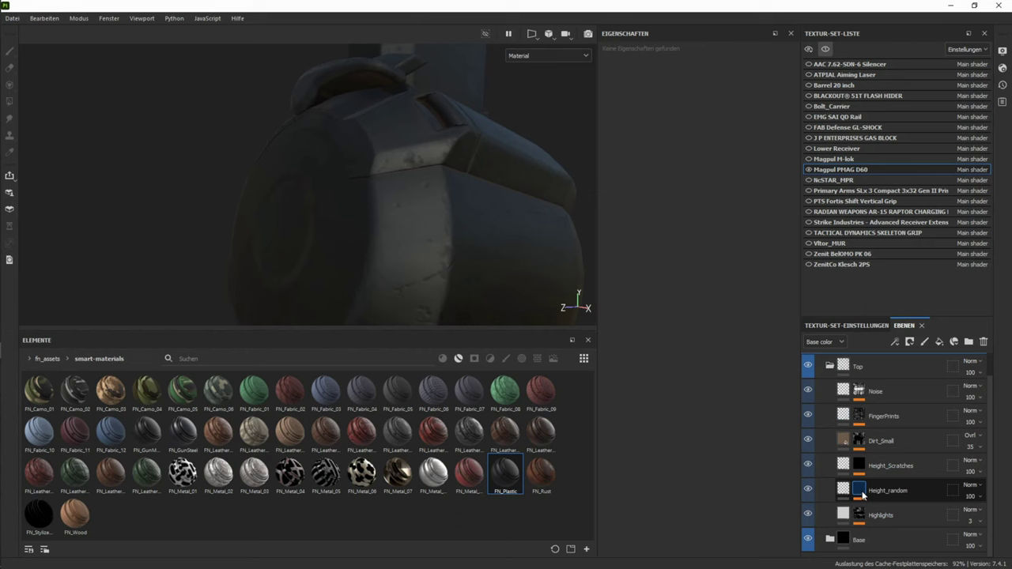
pyautogui.click(860, 515)
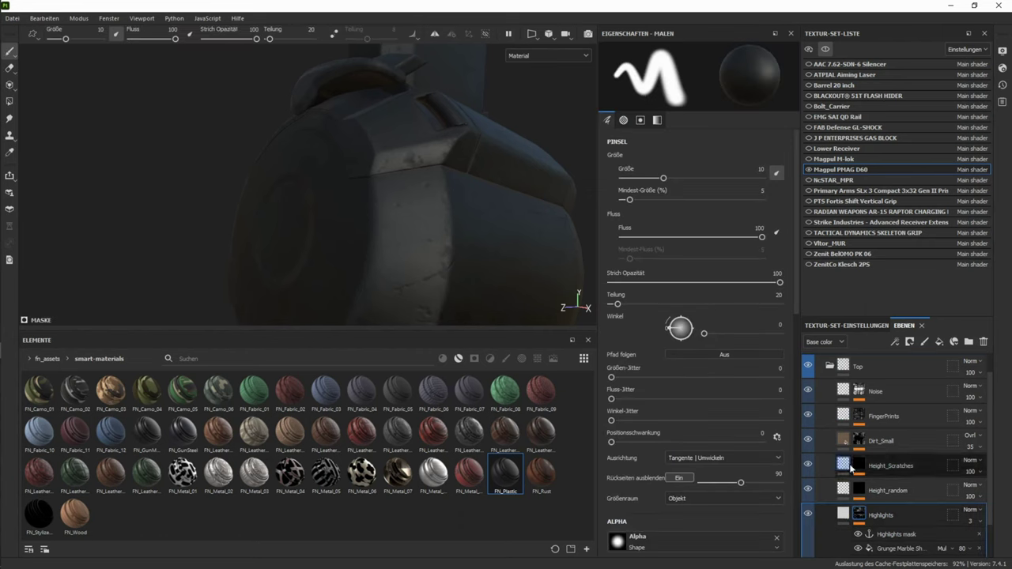
pyautogui.keyDown('alt'); pyautogui.click(860, 515); pyautogui.keyUp('alt')
pyautogui.scroll(-1, 953, 451)
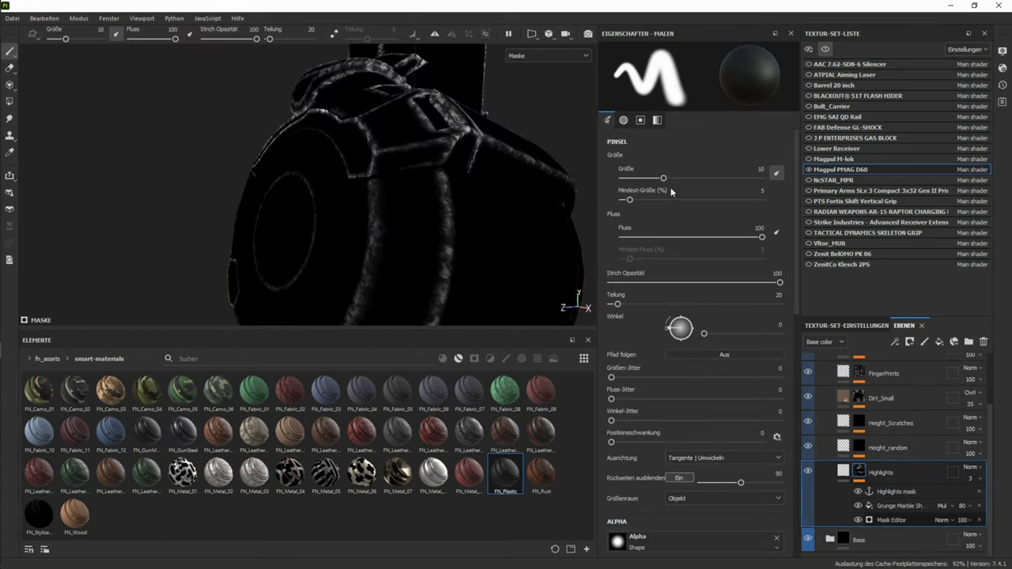
# - In the Highlights mask's Mask Editor generator, set the curvature Fine to 0.42 and Soft to 0.18
pyautogui.click(892, 520)
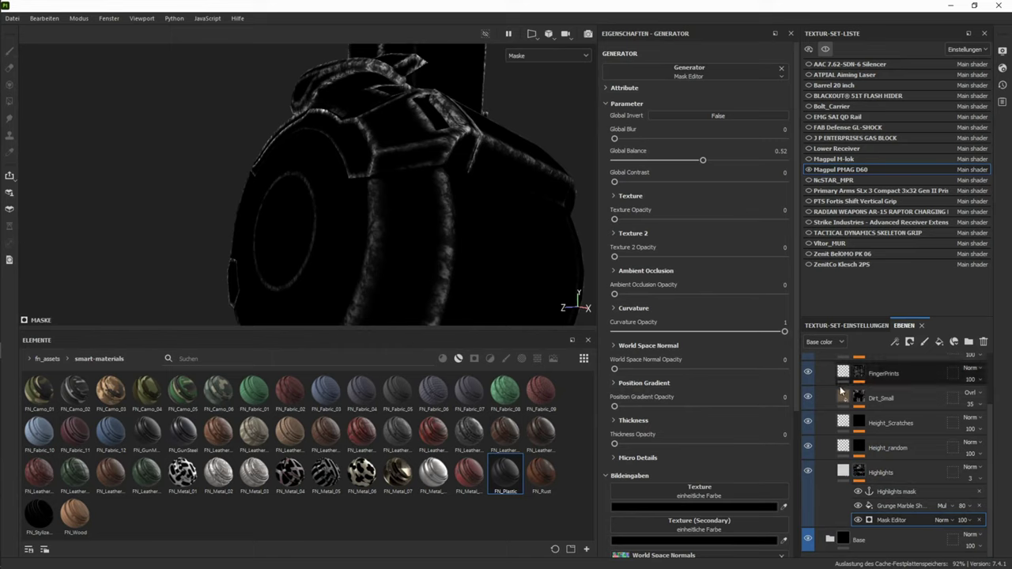
pyautogui.click(622, 310)
pyautogui.moveTo(700, 403); pyautogui.dragTo(689, 403)
pyautogui.moveTo(710, 424); pyautogui.dragTo(651, 424)
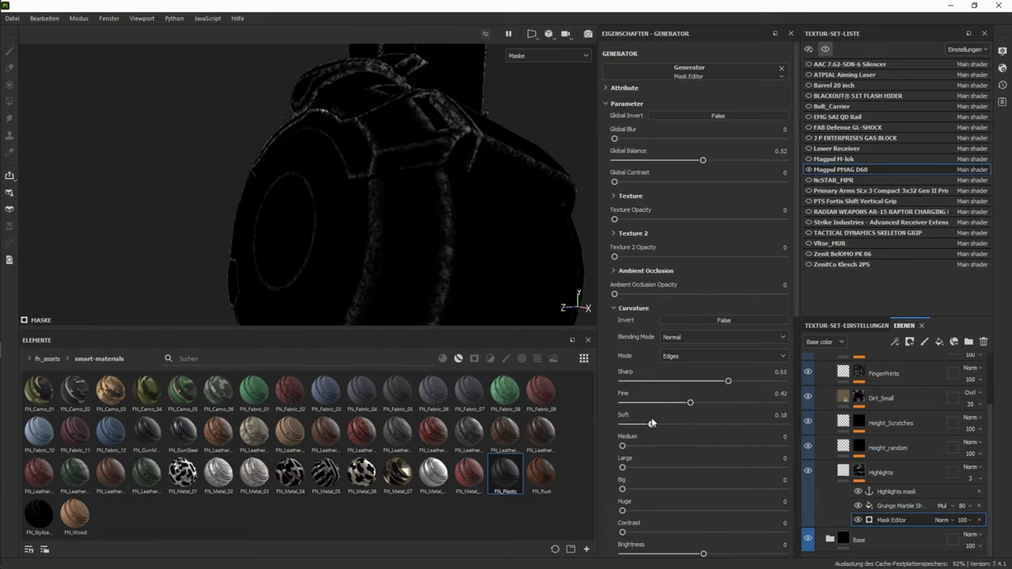
# - Return to the material display and examine the magazine's edges and the Highlights layer's fill
pyautogui.press('m')
pyautogui.keyDown('alt'); pyautogui.moveTo(488, 146); pyautogui.dragTo(355, 197); pyautogui.keyUp('alt')
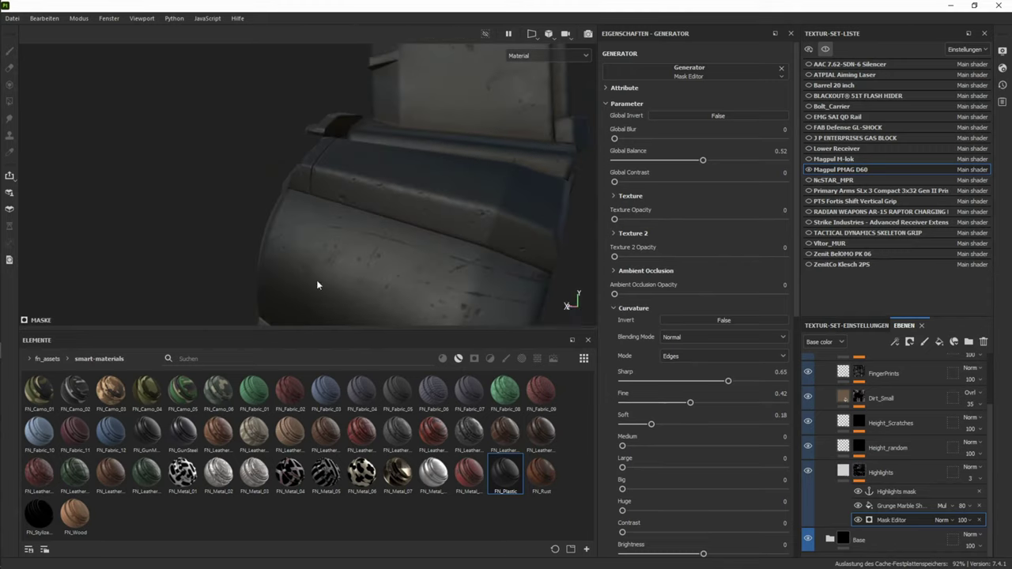
pyautogui.scroll(1, 846, 453)
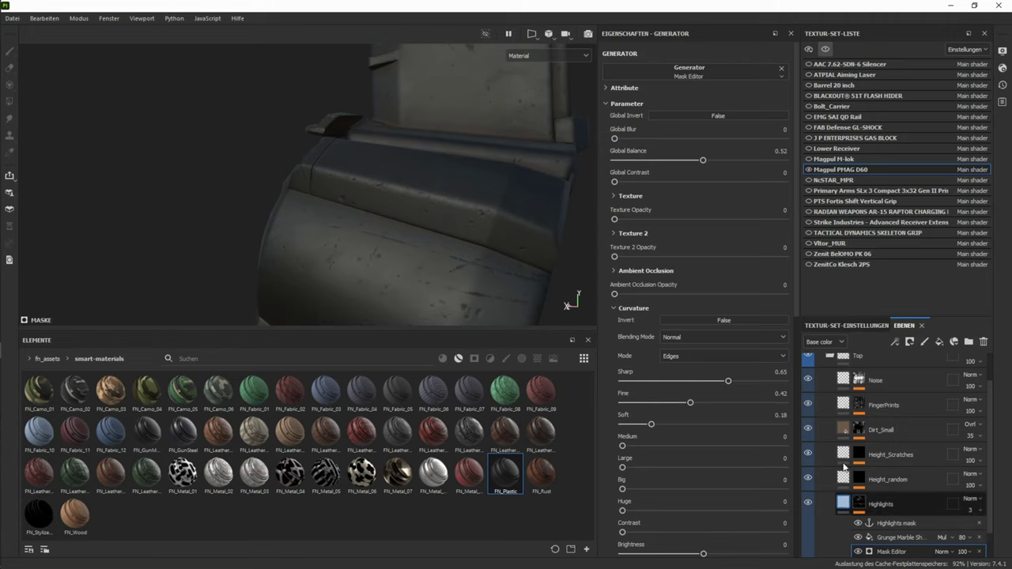
pyautogui.click(843, 504)
pyautogui.keyDown('alt'); pyautogui.moveTo(492, 255); pyautogui.dragTo(426, 234); pyautogui.keyUp('alt')
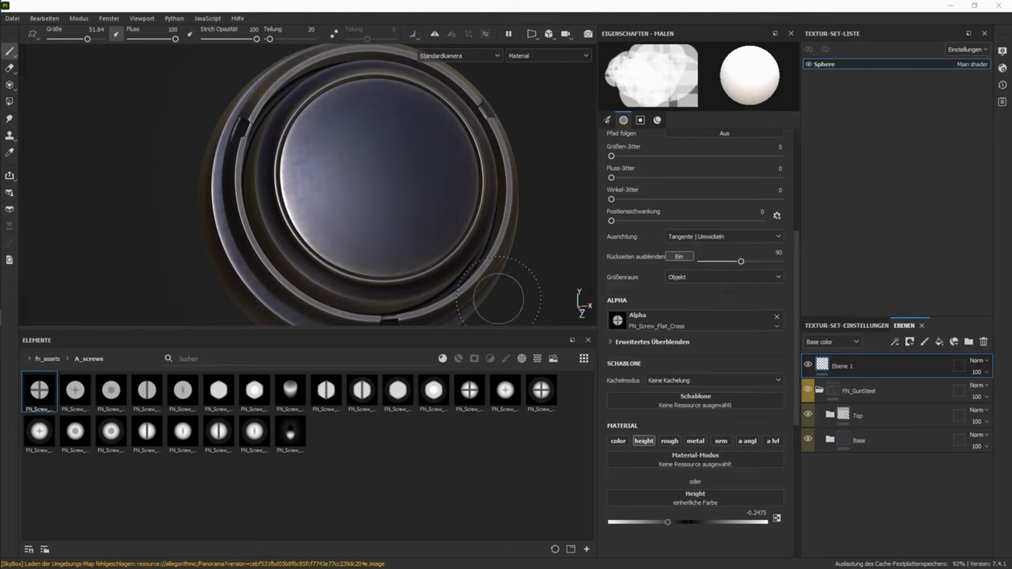
# - Stamp the FN_Screw_Flat_Cross_02 alpha onto the sphere's round face with a height of 0.2871
pyautogui.click(77, 401)
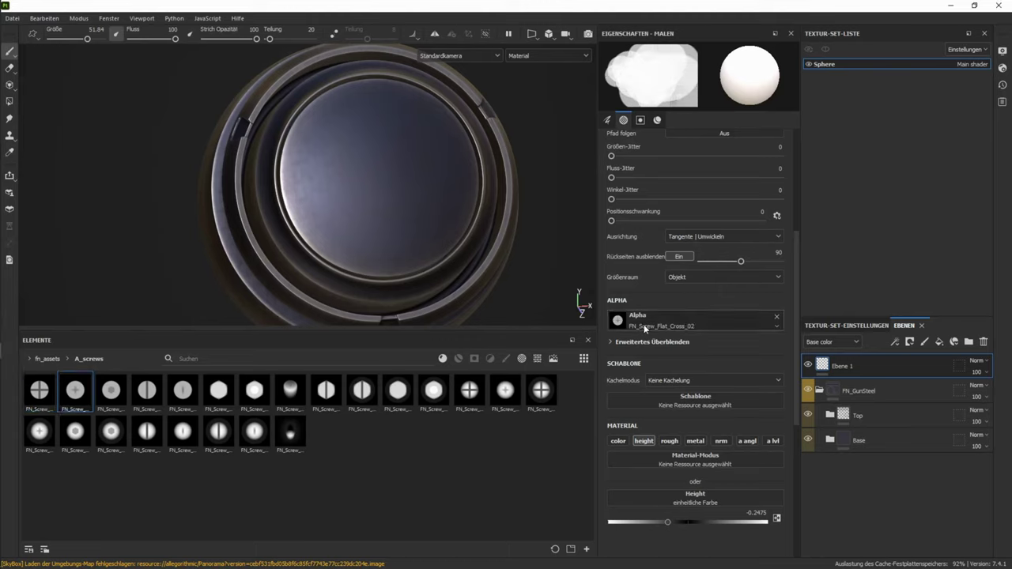
pyautogui.keyDown('alt'); pyautogui.moveTo(366, 158); pyautogui.dragTo(352, 198); pyautogui.keyUp('alt')
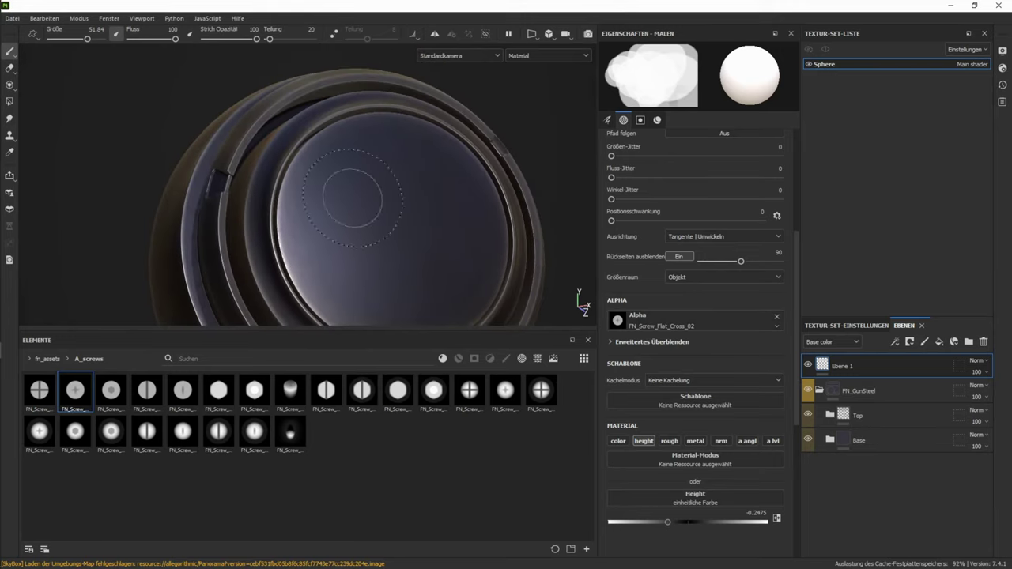
pyautogui.moveTo(705, 520); pyautogui.dragTo(710, 522)
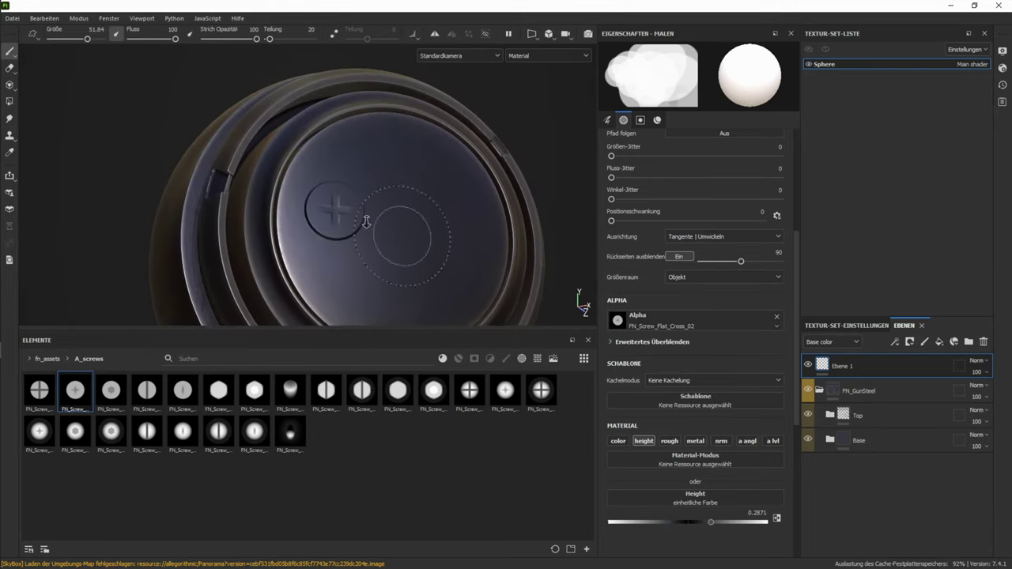
pyautogui.keyDown('alt'); pyautogui.moveTo(367, 223); pyautogui.dragTo(475, 297, button='right'); pyautogui.keyUp('alt')
pyautogui.keyDown('alt'); pyautogui.moveTo(474, 296); pyautogui.dragTo(511, 240); pyautogui.keyUp('alt')
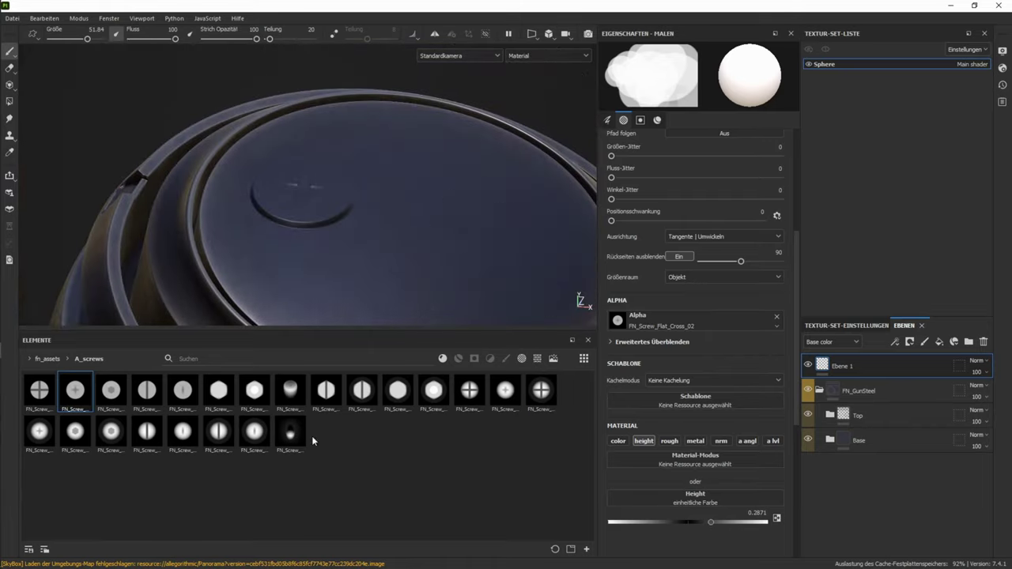
# - Stamp the FN_Screw_Round_Slotted_02 alpha beside the cross screw on the sphere's round face
pyautogui.click(191, 440)
pyautogui.click(444, 169)
pyautogui.keyDown('alt'); pyautogui.moveTo(444, 170); pyautogui.dragTo(393, 233); pyautogui.keyUp('alt')
# - Undo both screw stamps and stamp a smaller FN_Screw_Round_Slotted_02 on the round face with brush size 32.26
pyautogui.keyDown('ctrl'); pyautogui.moveTo(439, 280); pyautogui.dragTo(408, 280, button='right'); pyautogui.keyUp('ctrl')
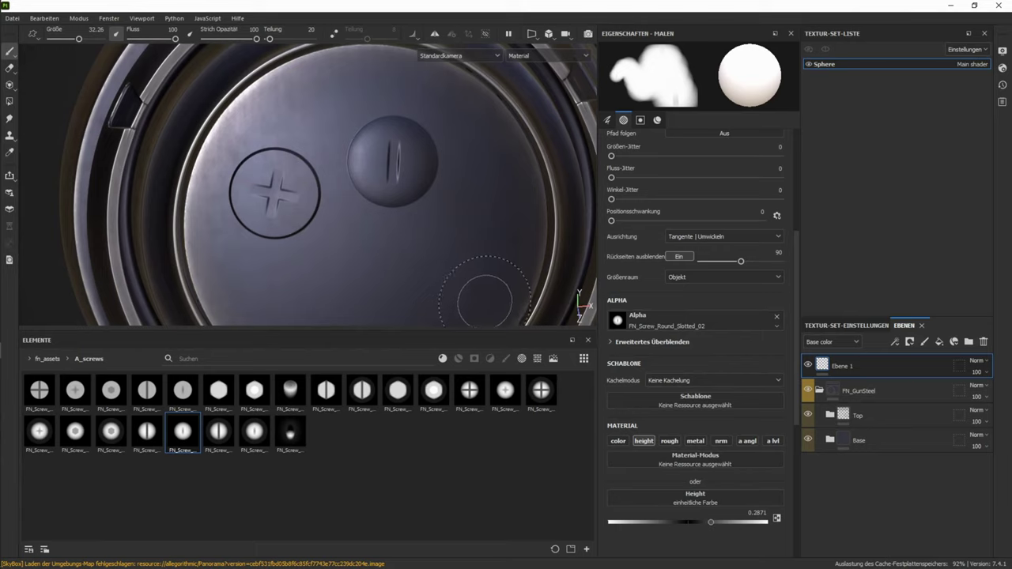
pyautogui.hotkey('ctrl', 'z')
pyautogui.hotkey('ctrl', 'z')
pyautogui.click(324, 163)
# - Stamp the FN_Screw_Round_Cross and FN_Screw_Hexa_Slotted_Washer alphas beside the slotted screw on the sphere's round face
pyautogui.click(470, 391)
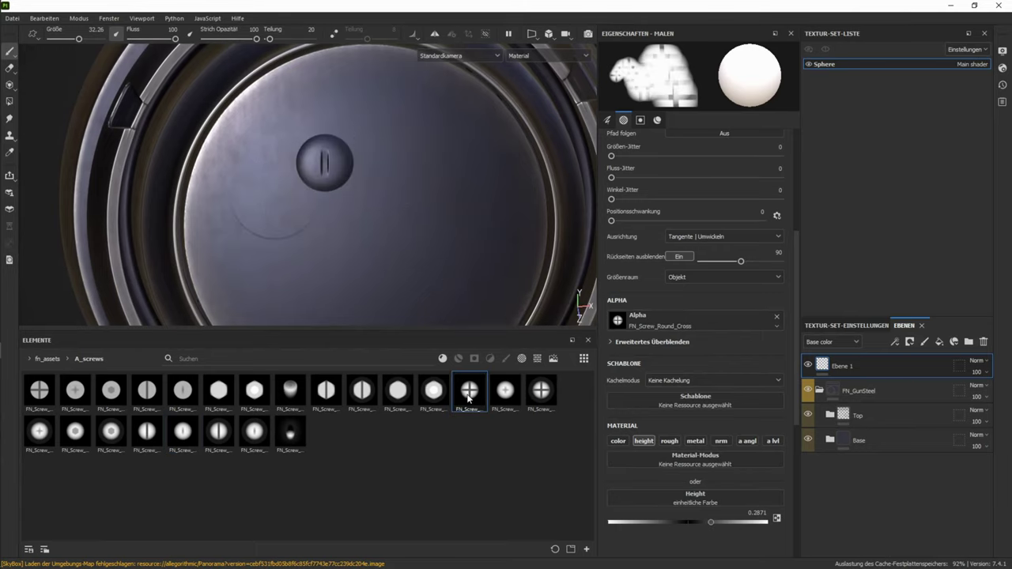
pyautogui.click(423, 163)
pyautogui.keyDown('alt'); pyautogui.moveTo(448, 214); pyautogui.dragTo(327, 247); pyautogui.keyUp('alt')
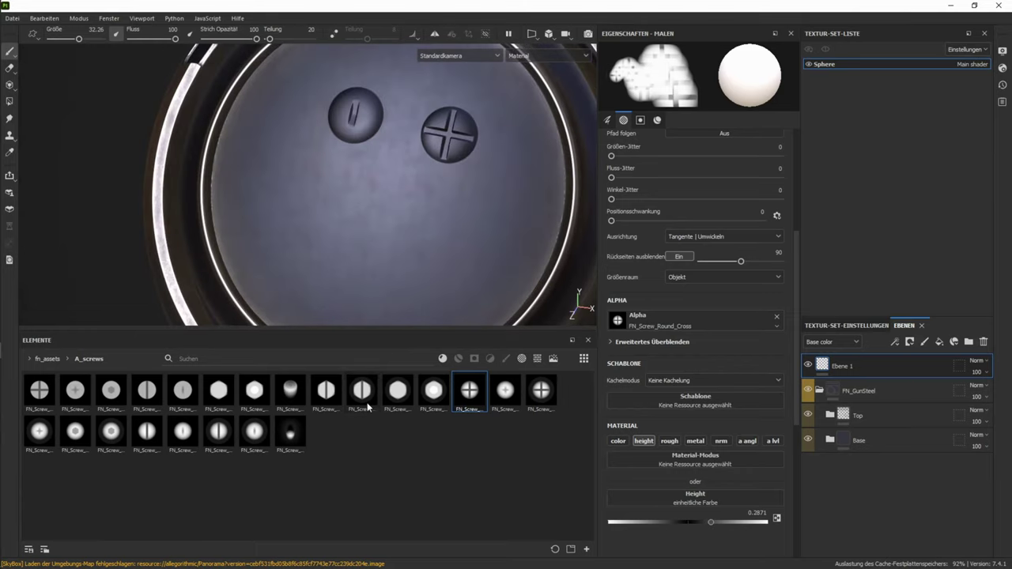
pyautogui.click(361, 390)
pyautogui.click(273, 194)
pyautogui.keyDown('alt'); pyautogui.moveTo(400, 237); pyautogui.dragTo(456, 259); pyautogui.keyUp('alt')
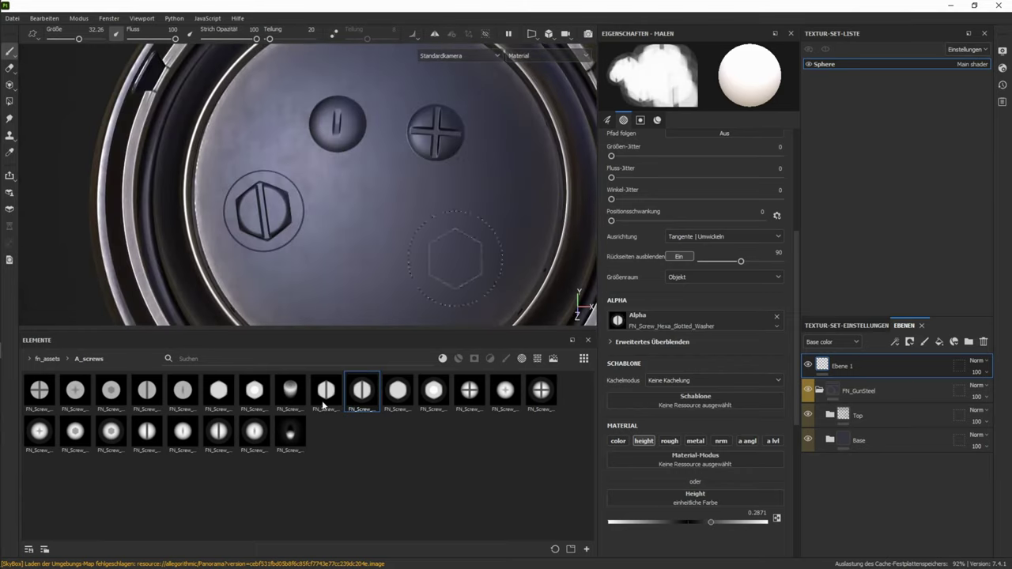
# - Stamp the FN_Screw_Slotted_angled alpha below the other screws on the sphere's round face
pyautogui.click(291, 441)
pyautogui.click(350, 282)
pyautogui.keyDown('alt'); pyautogui.moveTo(350, 282); pyautogui.dragTo(510, 283); pyautogui.keyUp('alt')
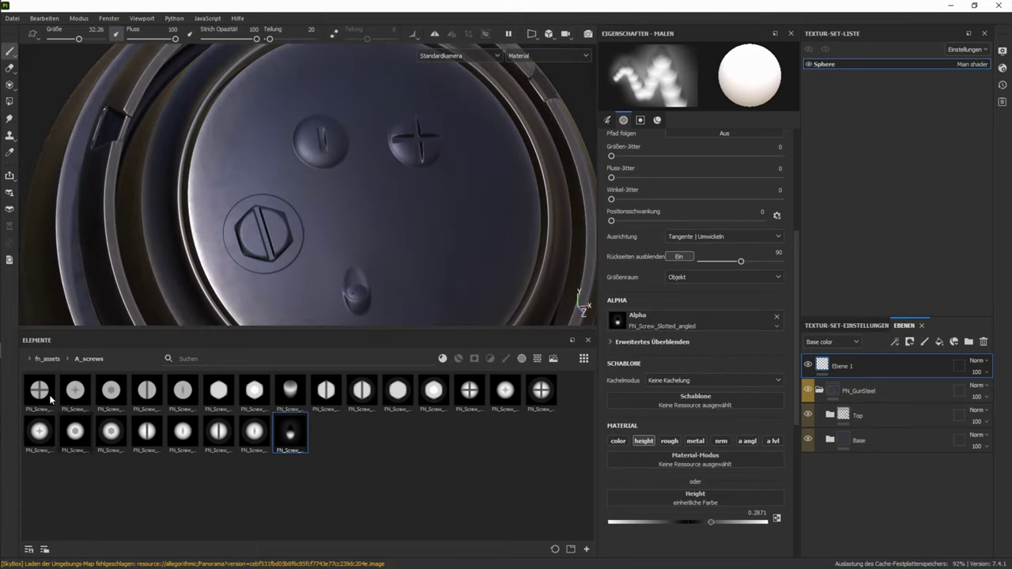
# - Stamp the FN_Shapes_03 alpha from the A_misc folder below the cross screw with brush size 69.56
pyautogui.click(68, 360)
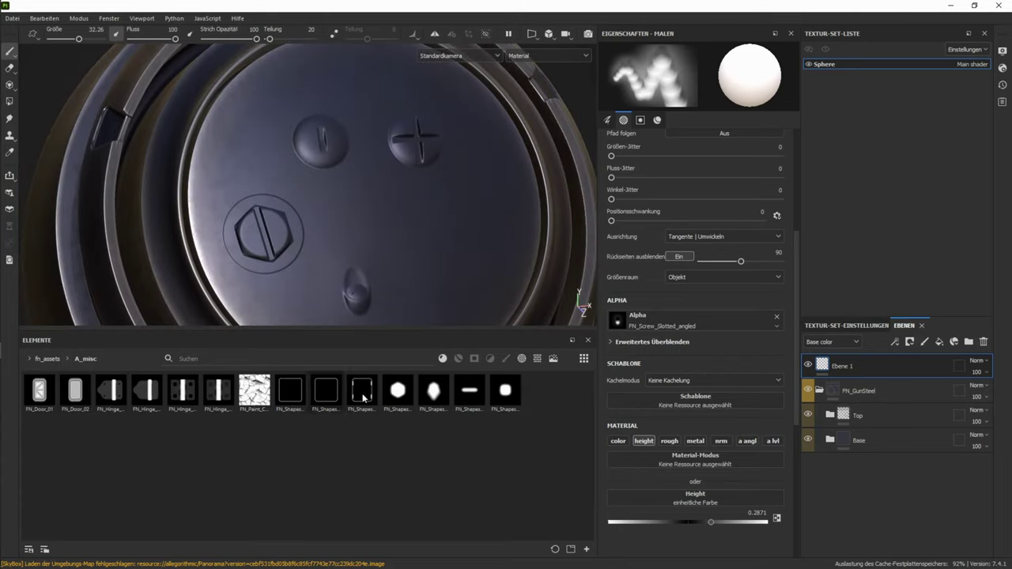
pyautogui.click(363, 400)
pyautogui.keyDown('alt'); pyautogui.moveTo(440, 251); pyautogui.dragTo(423, 254); pyautogui.keyUp('alt')
pyautogui.keyDown('alt'); pyautogui.moveTo(424, 254); pyautogui.dragTo(356, 238, button='middle'); pyautogui.keyUp('alt')
pyautogui.moveTo(371, 241)
pyautogui.keyDown('ctrl'); pyautogui.mouseDown(button='right')
pyautogui.moveTo(419, 242)
pyautogui.moveTo(384, 241)
pyautogui.mouseUp(button='right'); pyautogui.keyUp('ctrl')
pyautogui.click(375, 239)
pyautogui.scroll(-2, 457, 250)
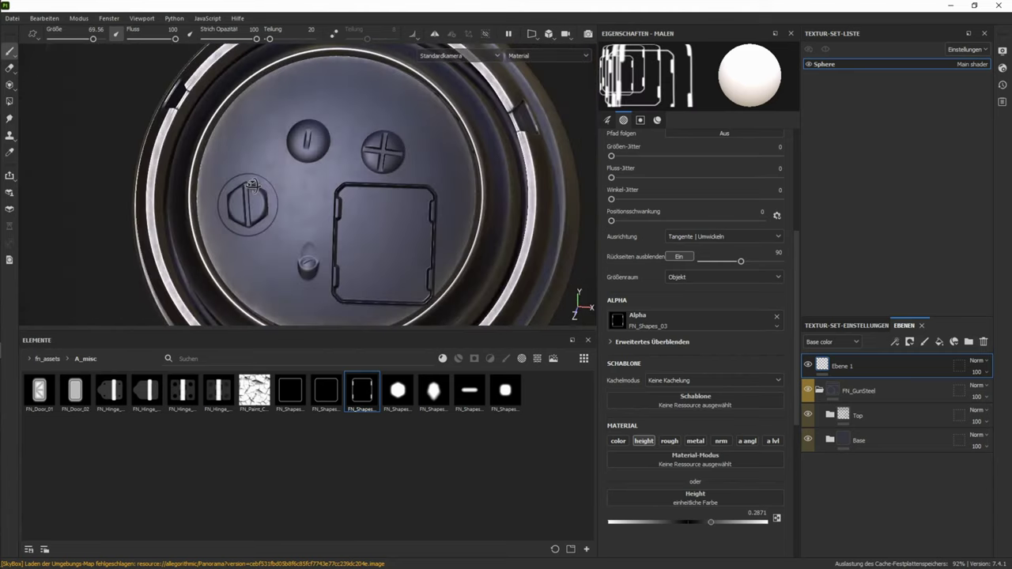
# - Redo the FN_Shapes_03 stamp as a recess with a height of -0.0759
pyautogui.keyDown('alt'); pyautogui.moveTo(416, 257); pyautogui.dragTo(407, 239); pyautogui.keyUp('alt')
pyautogui.click(406, 236)
pyautogui.moveTo(684, 522); pyautogui.dragTo(682, 521)
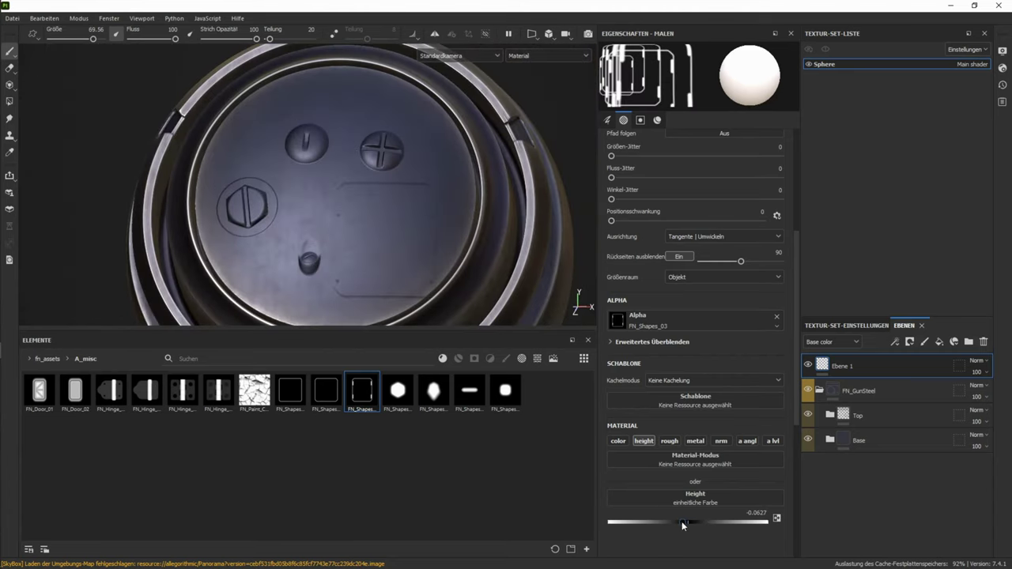
pyautogui.click(384, 237)
pyautogui.keyDown('alt'); pyautogui.moveTo(475, 204); pyautogui.dragTo(443, 194); pyautogui.keyUp('alt')
pyautogui.scroll(2, 431, 226)
pyautogui.scroll(-4, 431, 227)
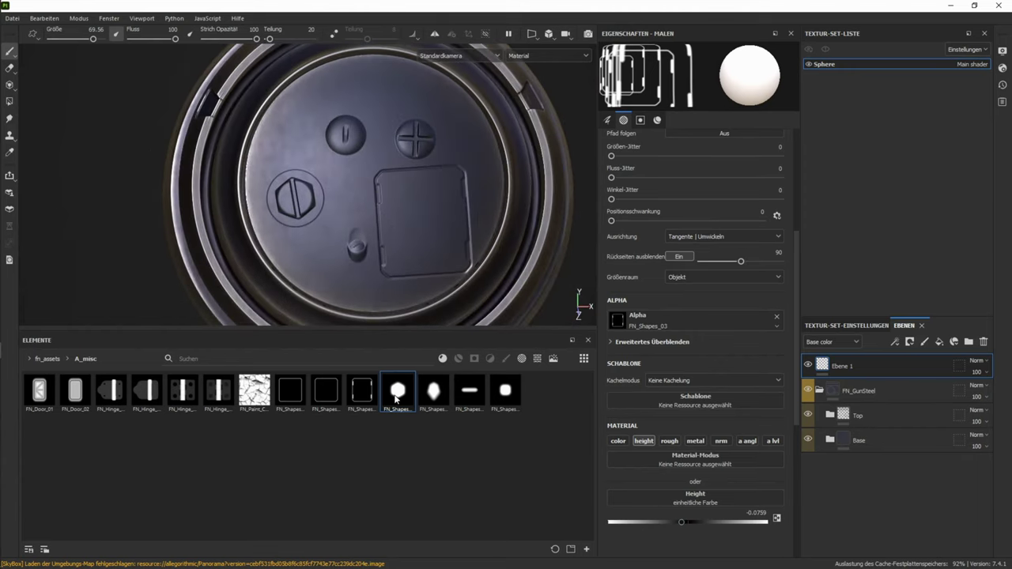
# - Try to stamp the FN_Shapes_04 hexagon alpha on the sphere's smooth side with brush size 66.92
pyautogui.click(396, 399)
pyautogui.keyDown('alt'); pyautogui.moveTo(237, 226); pyautogui.dragTo(293, 233); pyautogui.keyUp('alt')
pyautogui.keyDown('alt'); pyautogui.moveTo(237, 238); pyautogui.dragTo(396, 260, button='middle'); pyautogui.keyUp('alt')
pyautogui.moveTo(404, 251)
pyautogui.keyDown('alt'); pyautogui.mouseDown()
pyautogui.moveTo(380, 254)
pyautogui.moveTo(381, 204)
pyautogui.moveTo(359, 212)
pyautogui.mouseUp(); pyautogui.keyUp('alt')
pyautogui.keyDown('alt'); pyautogui.moveTo(298, 253); pyautogui.dragTo(412, 289); pyautogui.keyUp('alt')
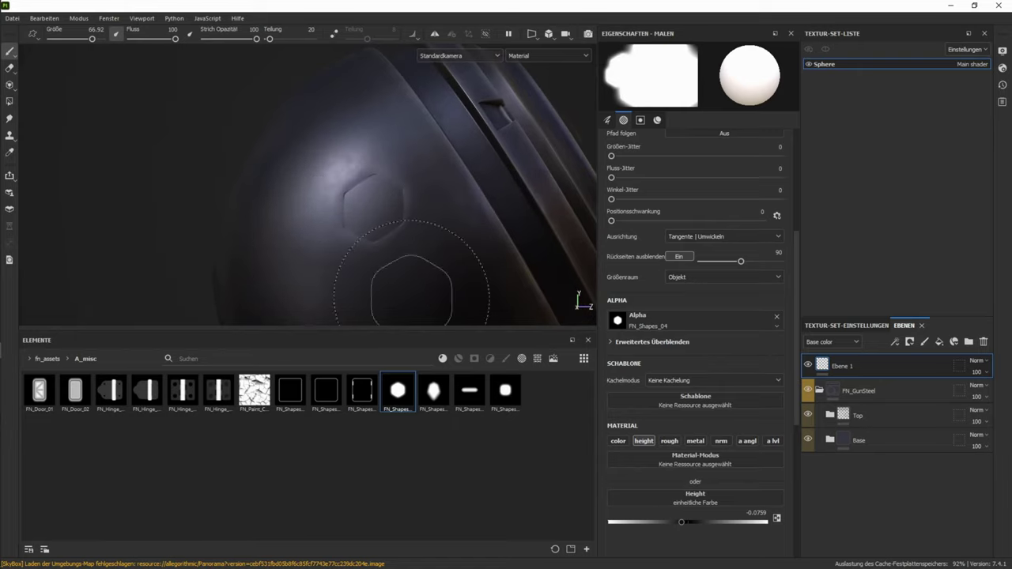
# - Stamp the FN_Shapes_05 alpha on the sphere's smooth side with brush size 60.54 and a height of -0.2475
pyautogui.click(434, 391)
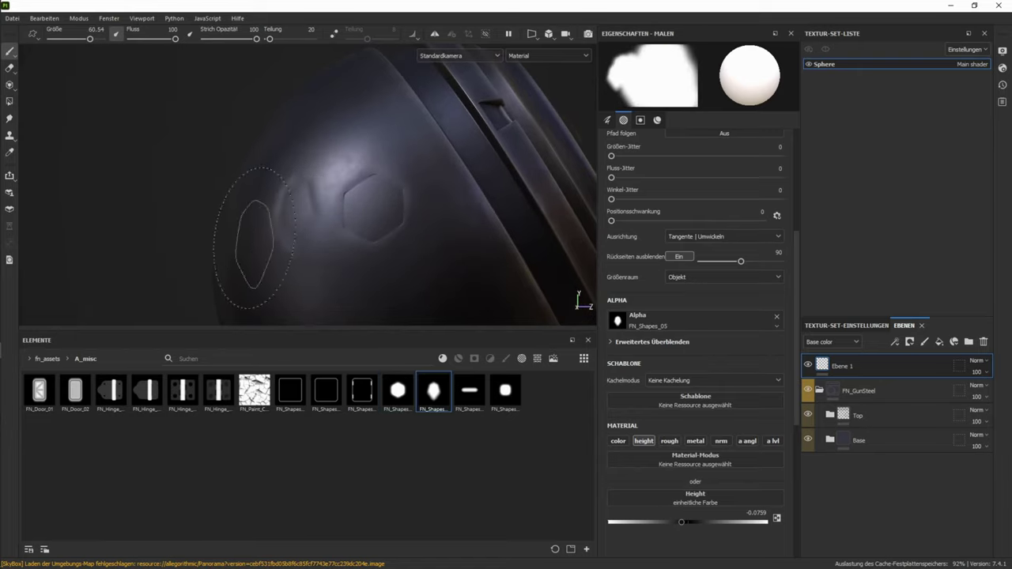
pyautogui.keyDown('alt'); pyautogui.moveTo(254, 238); pyautogui.dragTo(197, 229); pyautogui.keyUp('alt')
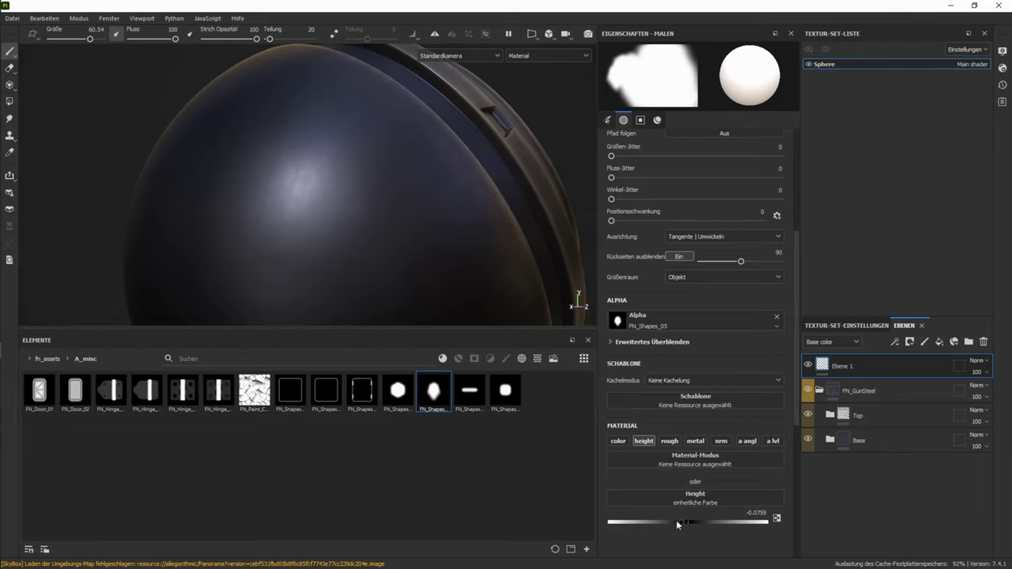
pyautogui.click(384, 239)
pyautogui.keyDown('alt'); pyautogui.moveTo(389, 245); pyautogui.dragTo(411, 222); pyautogui.keyUp('alt')
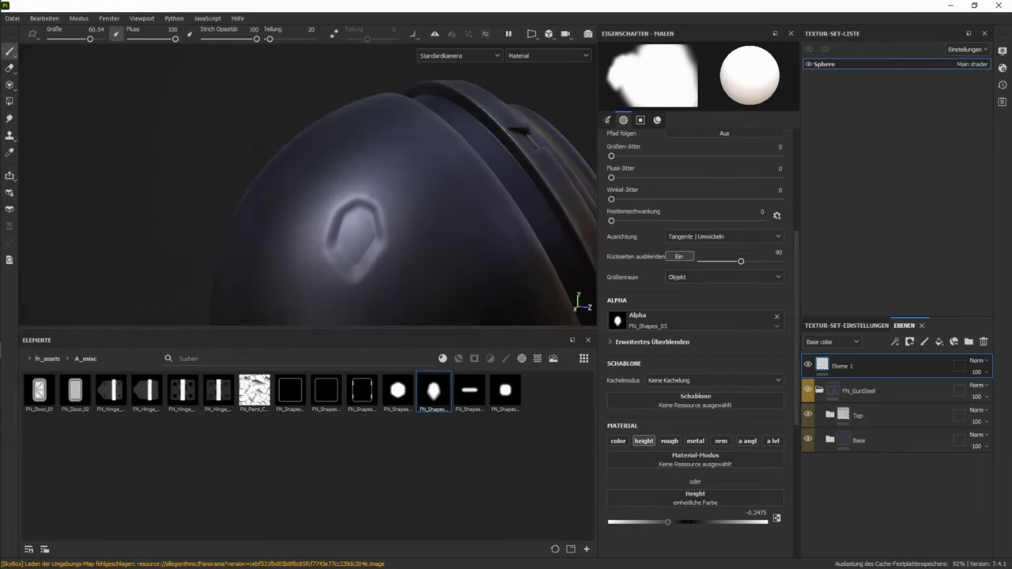
# - Stamp the rounded-square FN_Shapes alpha beside the pointed shape on the sphere's smooth side
pyautogui.click(497, 405)
pyautogui.click(421, 215)
pyautogui.keyDown('alt'); pyautogui.moveTo(469, 260); pyautogui.dragTo(353, 212); pyautogui.keyUp('alt')
# - Stamp the FN_Hinge_Asym_02 alpha on the smooth side with a height of 0.2541 and brush size 56.57
pyautogui.click(183, 392)
pyautogui.scroll(4, 353, 212)
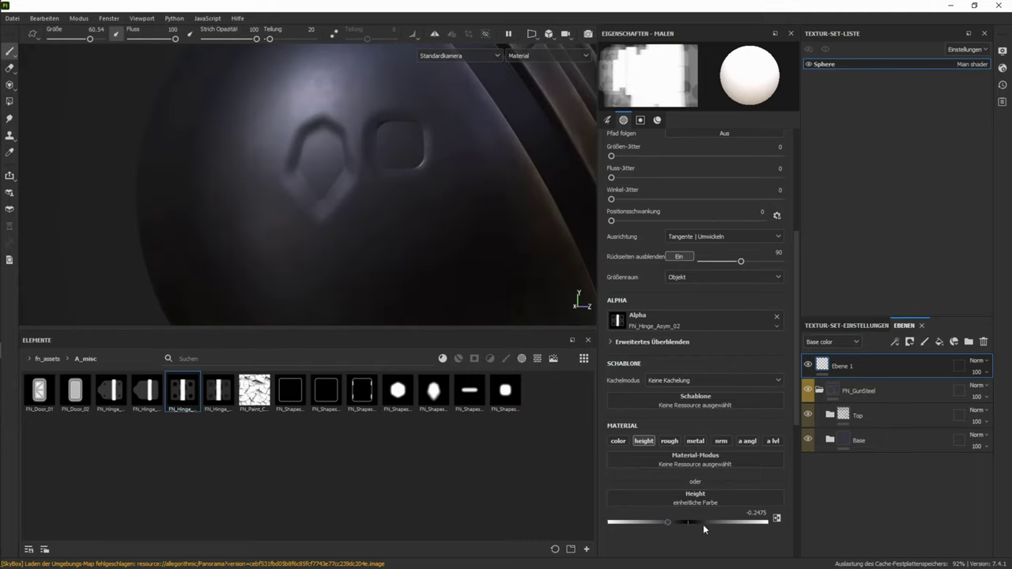
pyautogui.click(708, 523)
pyautogui.moveTo(459, 269)
pyautogui.keyDown('alt'); pyautogui.mouseDown()
pyautogui.moveTo(411, 342)
pyautogui.moveTo(427, 301)
pyautogui.mouseUp(); pyautogui.keyUp('alt')
pyautogui.keyDown('ctrl'); pyautogui.moveTo(372, 183); pyautogui.dragTo(364, 183, button='right'); pyautogui.keyUp('ctrl')
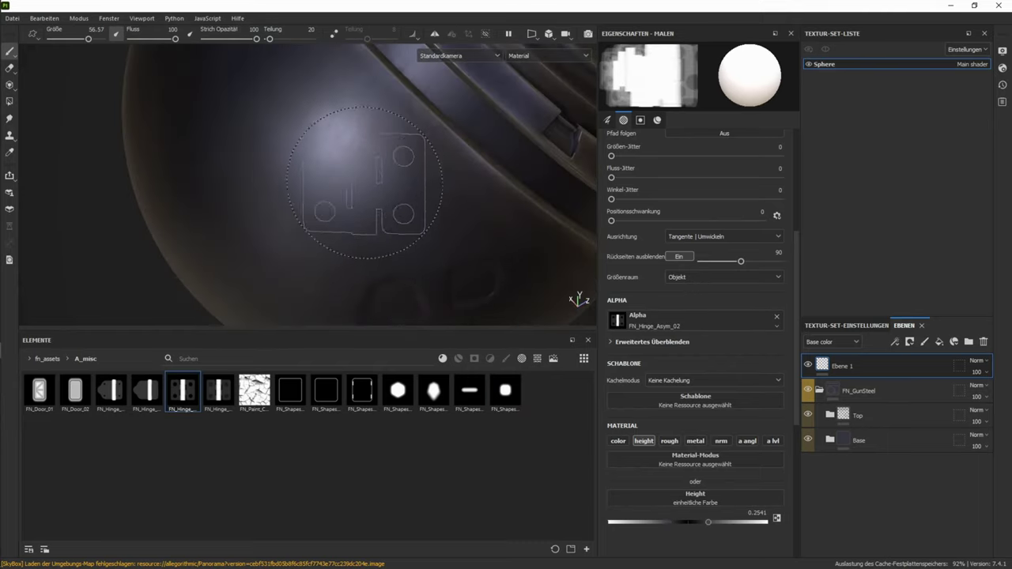
pyautogui.click(327, 176)
pyautogui.keyDown('alt'); pyautogui.moveTo(334, 184); pyautogui.dragTo(473, 216); pyautogui.keyUp('alt')
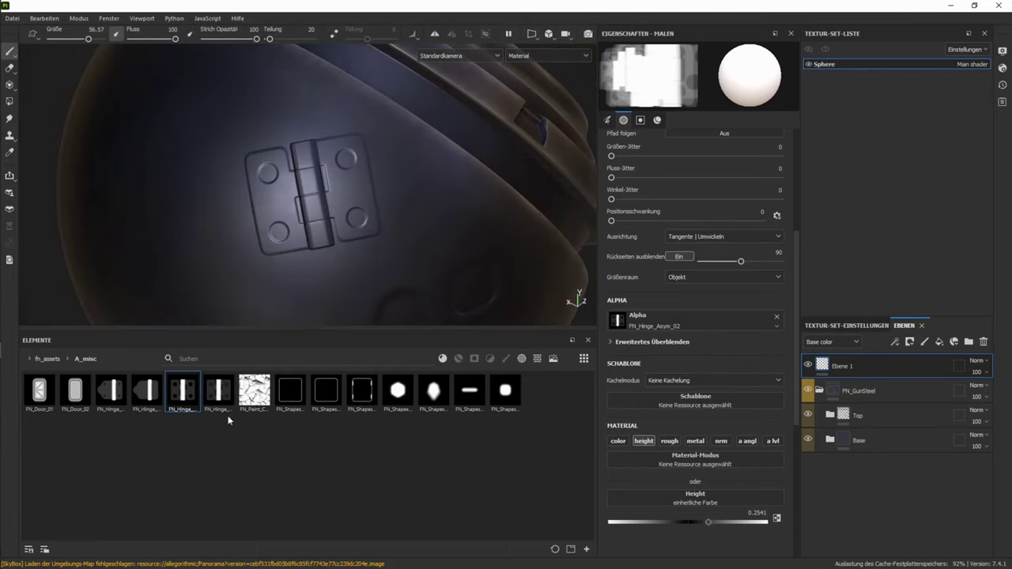
# - Stamp a rotated FN_Hinge_Asym_01 alpha next to the first hinge on the sphere's smooth side
pyautogui.click(113, 398)
pyautogui.keyDown('alt'); pyautogui.moveTo(249, 241); pyautogui.dragTo(321, 230, button='middle'); pyautogui.keyUp('alt')
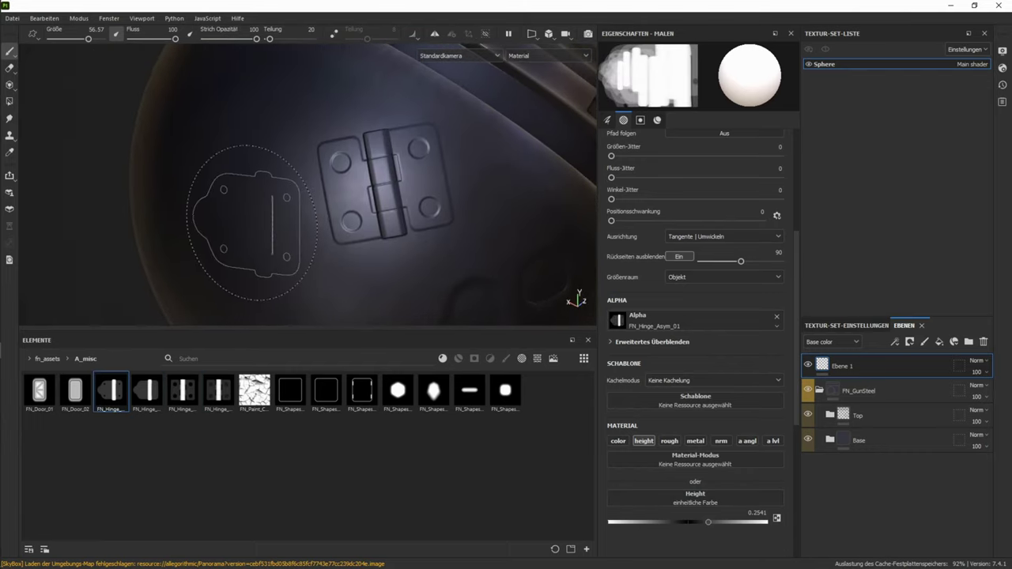
pyautogui.keyDown('ctrl'); pyautogui.moveTo(244, 225); pyautogui.dragTo(243, 208); pyautogui.keyUp('ctrl')
pyautogui.keyDown('alt'); pyautogui.moveTo(268, 247); pyautogui.dragTo(276, 228); pyautogui.keyUp('alt')
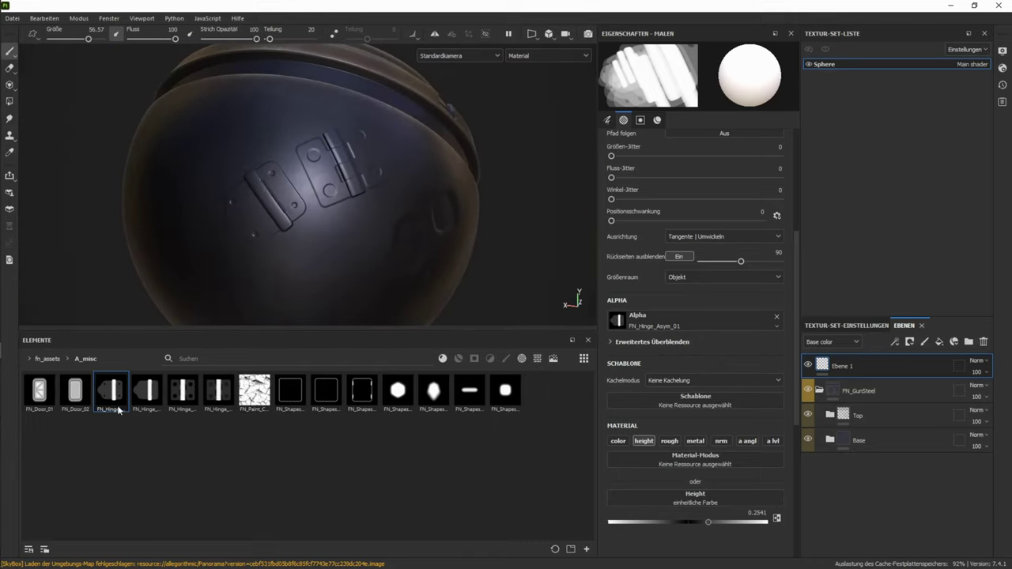
# - Select the FN_Vent_04 alpha from the A_vents folder as the brush alpha
pyautogui.click(73, 363)
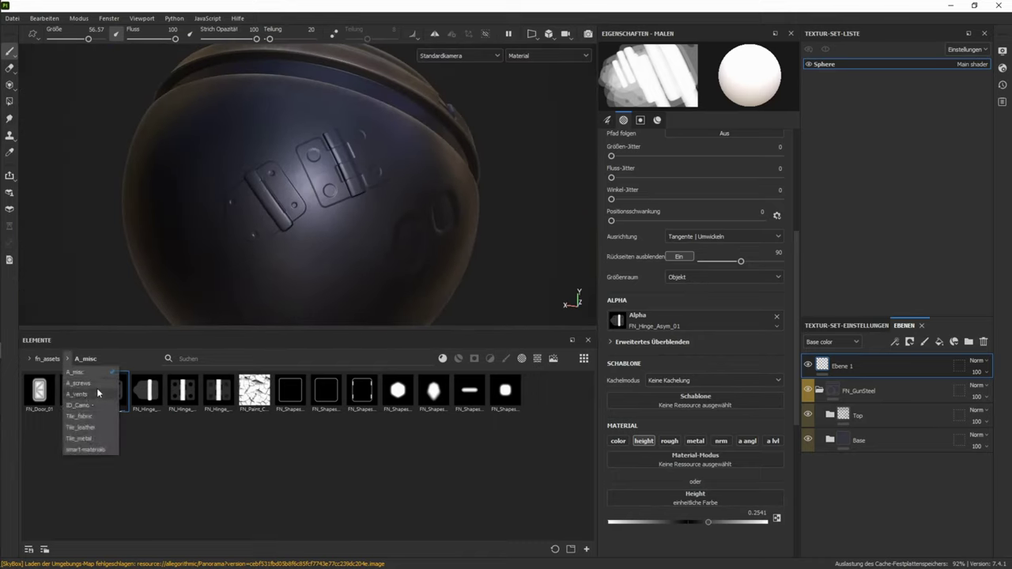
pyautogui.click(79, 394)
pyautogui.click(148, 390)
pyautogui.keyDown('alt'); pyautogui.moveTo(361, 208); pyautogui.dragTo(309, 251); pyautogui.keyUp('alt')
pyautogui.moveTo(212, 184)
pyautogui.keyDown('alt'); pyautogui.mouseDown()
pyautogui.moveTo(162, 146)
pyautogui.moveTo(127, 142)
pyautogui.mouseUp(); pyautogui.keyUp('alt')
# - Try to stamp the FN_Vent_04 alpha on an empty part of the sphere with brush size 69.91
pyautogui.keyDown('ctrl'); pyautogui.moveTo(492, 202); pyautogui.dragTo(514, 202, button='right'); pyautogui.keyUp('ctrl')
pyautogui.moveTo(492, 202); pyautogui.dragTo(281, 247)
pyautogui.hotkey('ctrl', 'z')
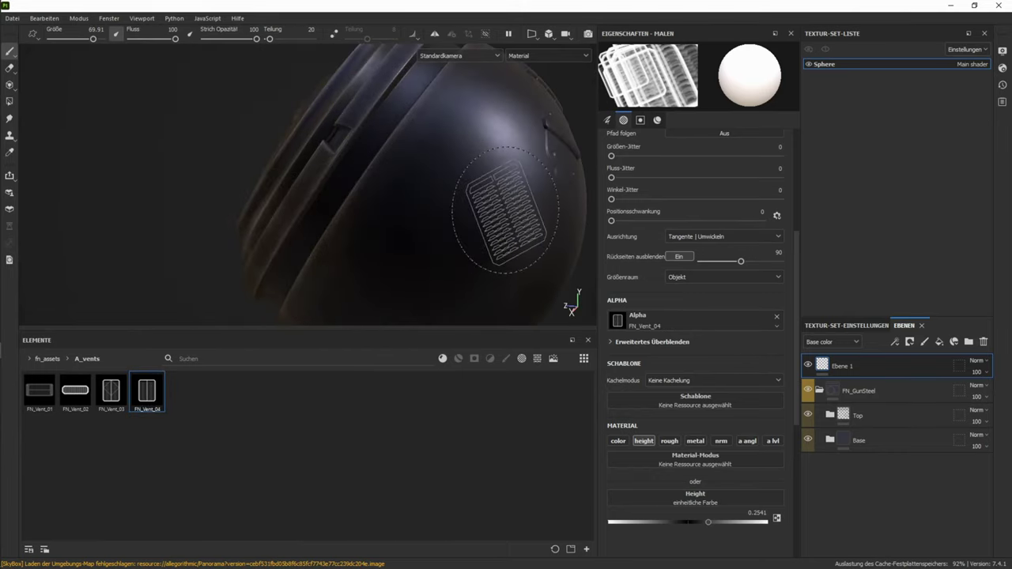
# - Stamp a rotated FN_Vent_04 alpha on the empty part of the sphere with brush size 94.89
pyautogui.moveTo(507, 219)
pyautogui.keyDown('shift'); pyautogui.mouseDown(button='right')
pyautogui.moveTo(441, 220)
pyautogui.moveTo(474, 220)
pyautogui.mouseUp(button='right'); pyautogui.keyUp('shift')
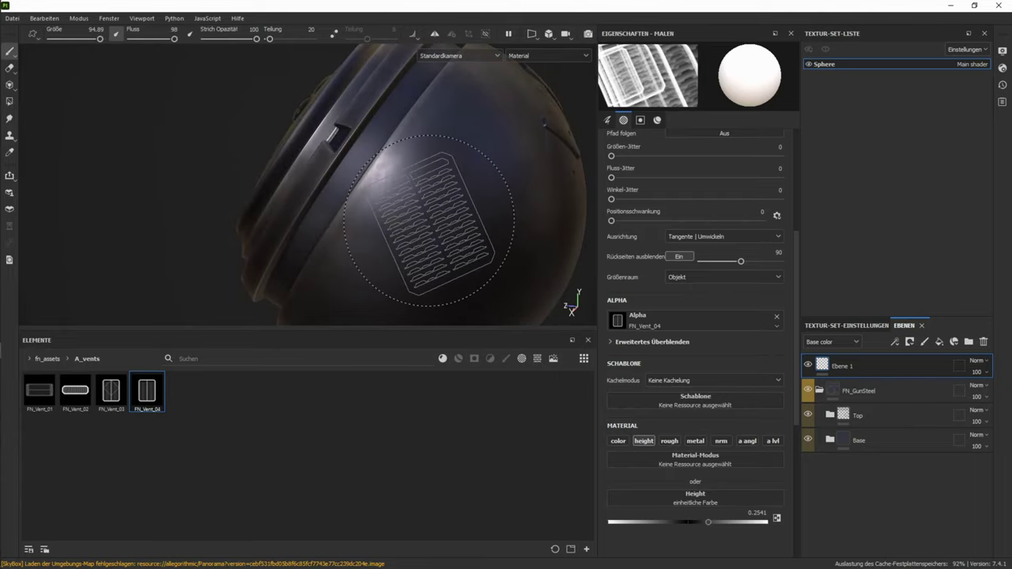
pyautogui.moveTo(443, 198)
pyautogui.keyDown('ctrl'); pyautogui.mouseDown()
pyautogui.moveTo(437, 162)
pyautogui.moveTo(419, 198)
pyautogui.moveTo(370, 198)
pyautogui.moveTo(463, 116)
pyautogui.moveTo(461, 162)
pyautogui.mouseUp(); pyautogui.keyUp('ctrl')
pyautogui.click(443, 198)
pyautogui.scroll(4, 463, 163)
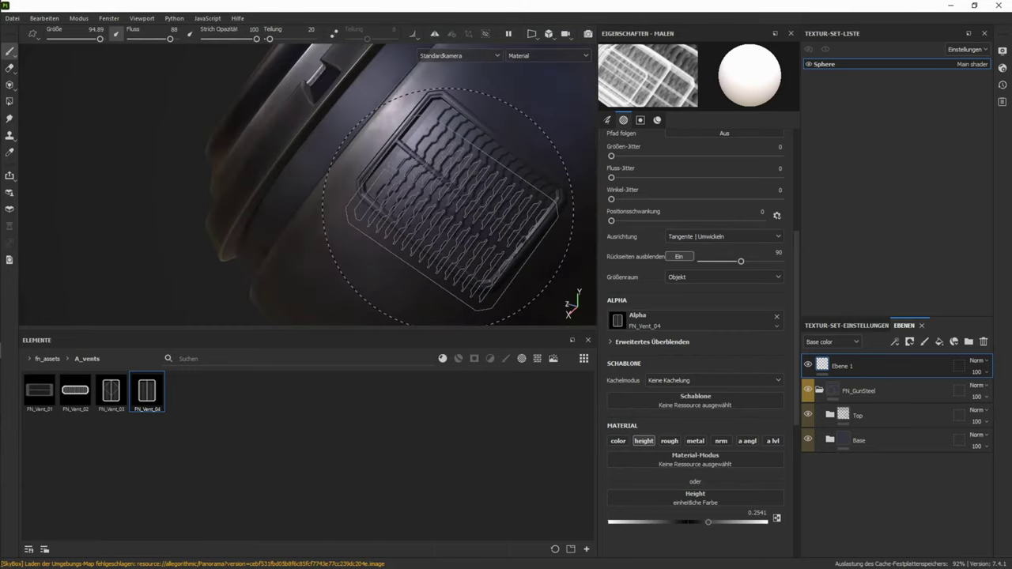
# - Reopen the A_misc alpha folder and examine the stamped details on the sphere's round face
pyautogui.click(68, 359)
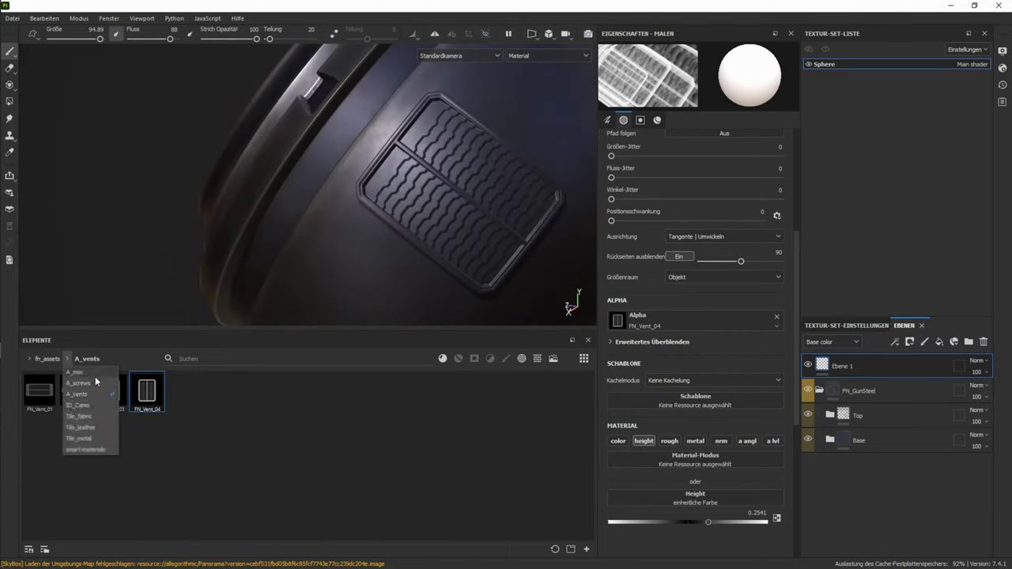
pyautogui.click(94, 373)
pyautogui.scroll(-5, 202, 209)
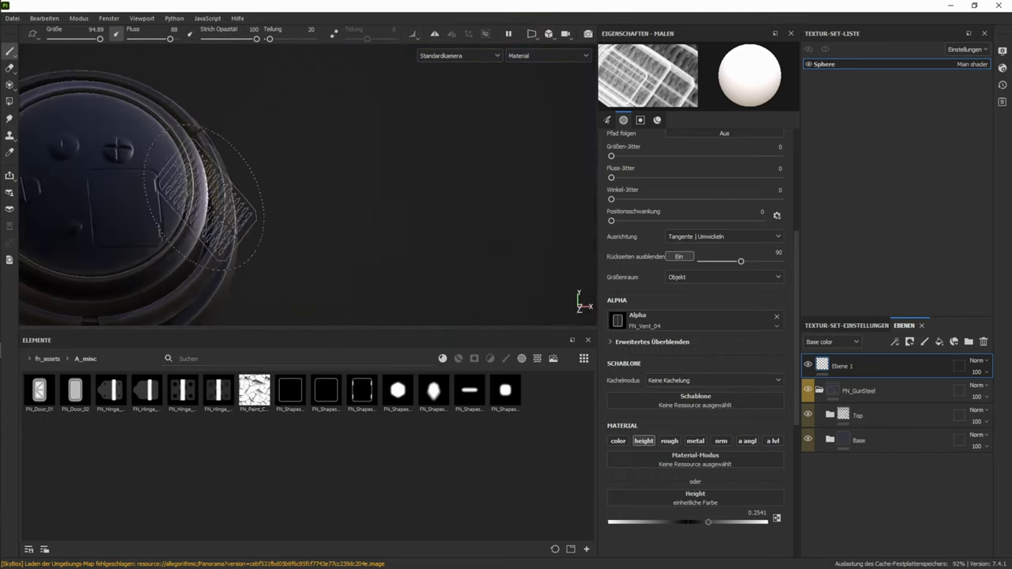
pyautogui.keyDown('alt'); pyautogui.moveTo(205, 198); pyautogui.dragTo(406, 208, button='middle'); pyautogui.keyUp('alt')
pyautogui.keyDown('shift'); pyautogui.moveTo(407, 208); pyautogui.dragTo(346, 214, button='right'); pyautogui.keyUp('shift')
pyautogui.keyDown('alt'); pyautogui.moveTo(346, 213); pyautogui.dragTo(249, 215, button='middle'); pyautogui.keyUp('alt')
pyautogui.scroll(2, 470, 237)
pyautogui.keyDown('alt'); pyautogui.moveTo(470, 237); pyautogui.dragTo(473, 246); pyautogui.keyUp('alt')
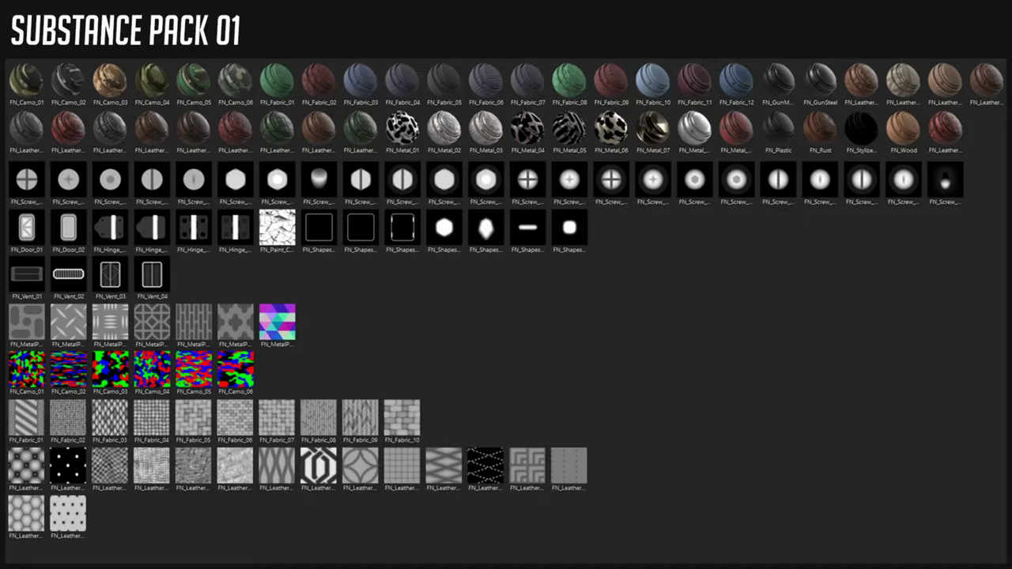